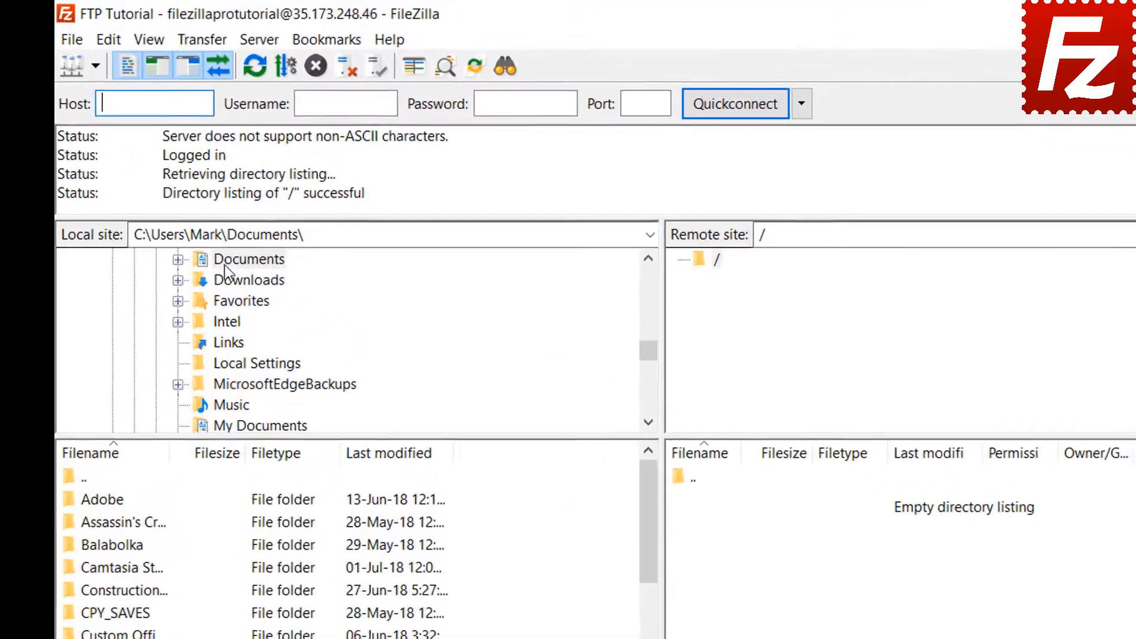
- Open the local Construction Project folder inside Documents and upload Budget.xlsx to the remote root directory
double_click(257, 195)
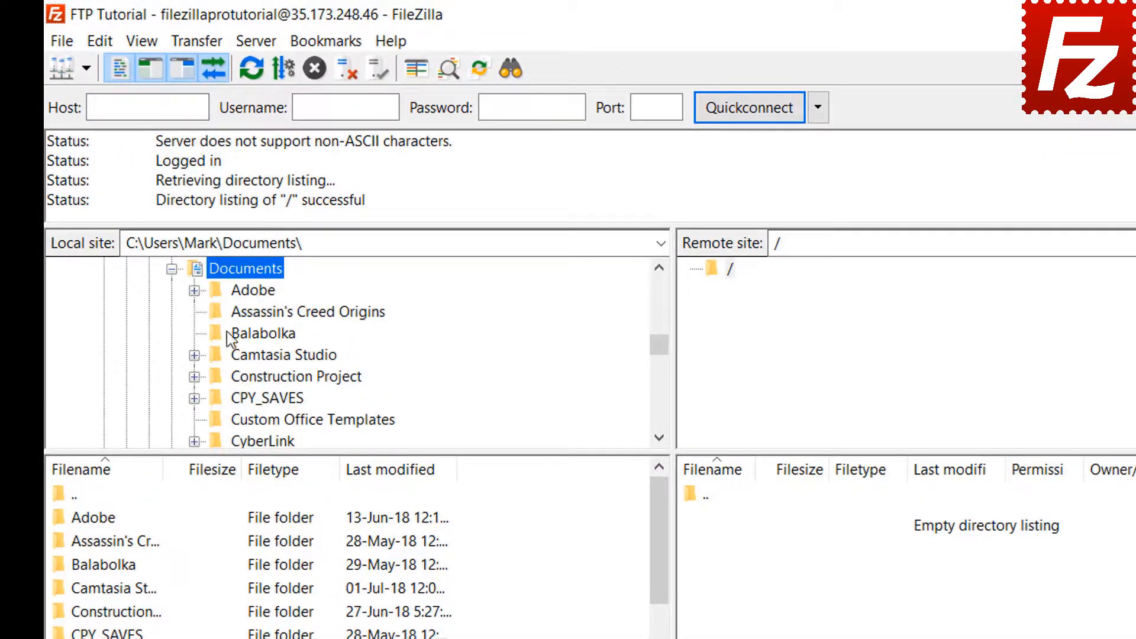
double_click(232, 377)
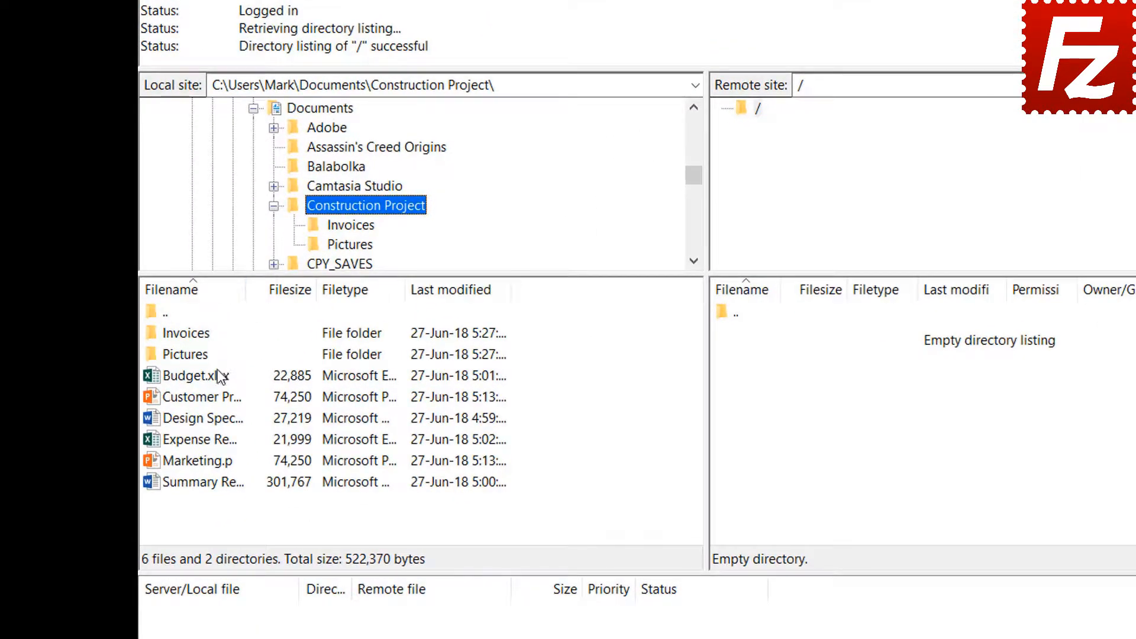
double_click(216, 377)
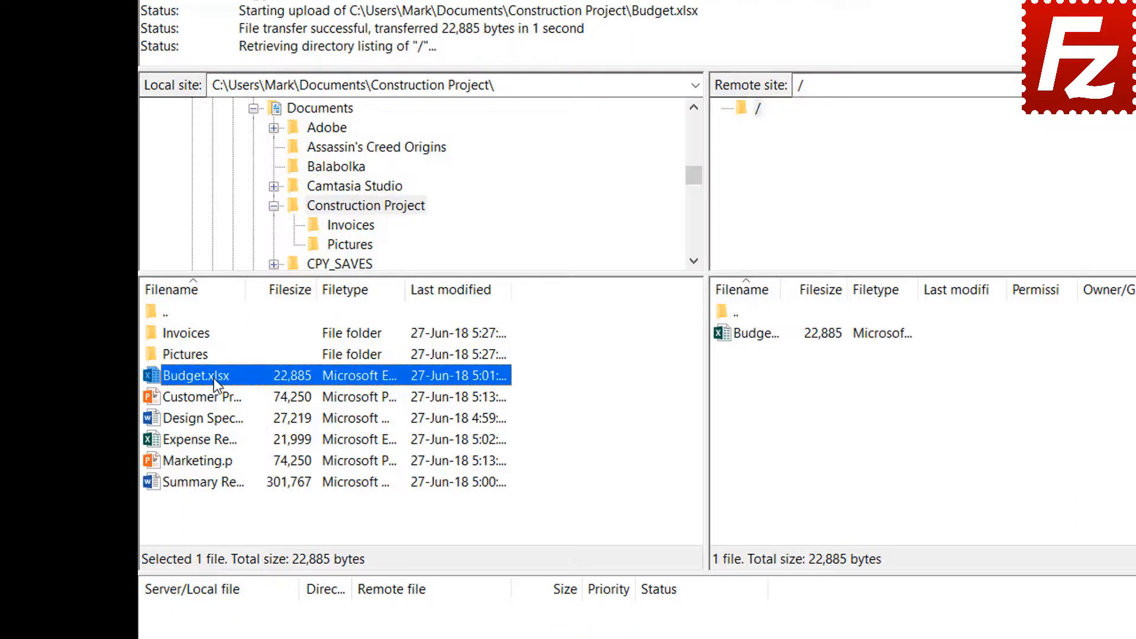
- Upload Customer Presentation.pptx from the Construction Project folder to the remote root directory
click(214, 395)
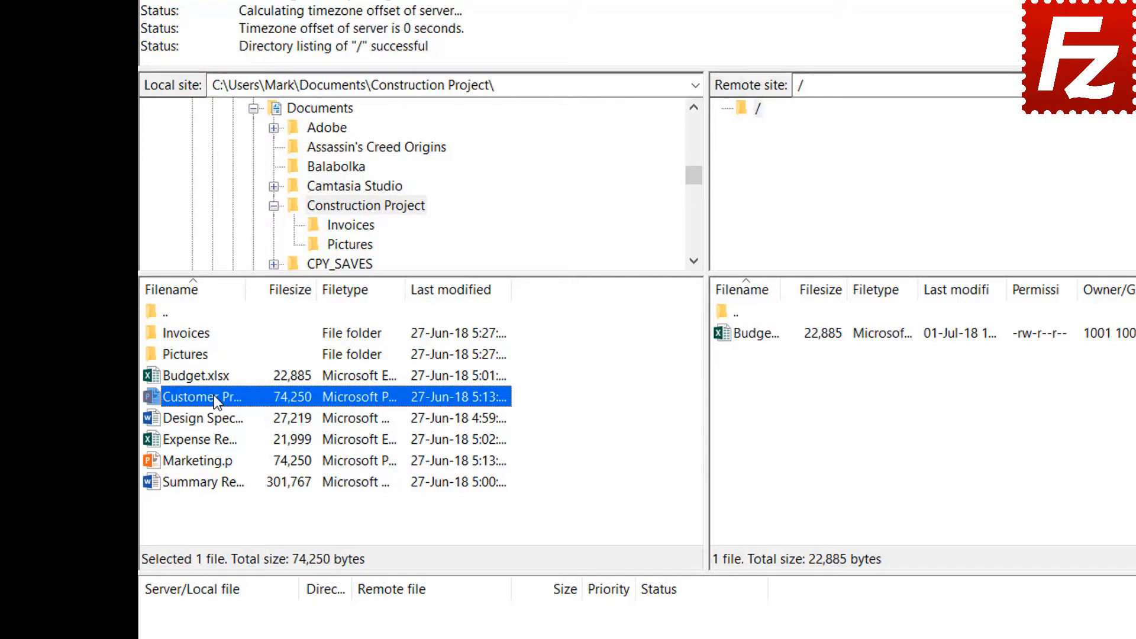
right_click(216, 402)
click(247, 403)
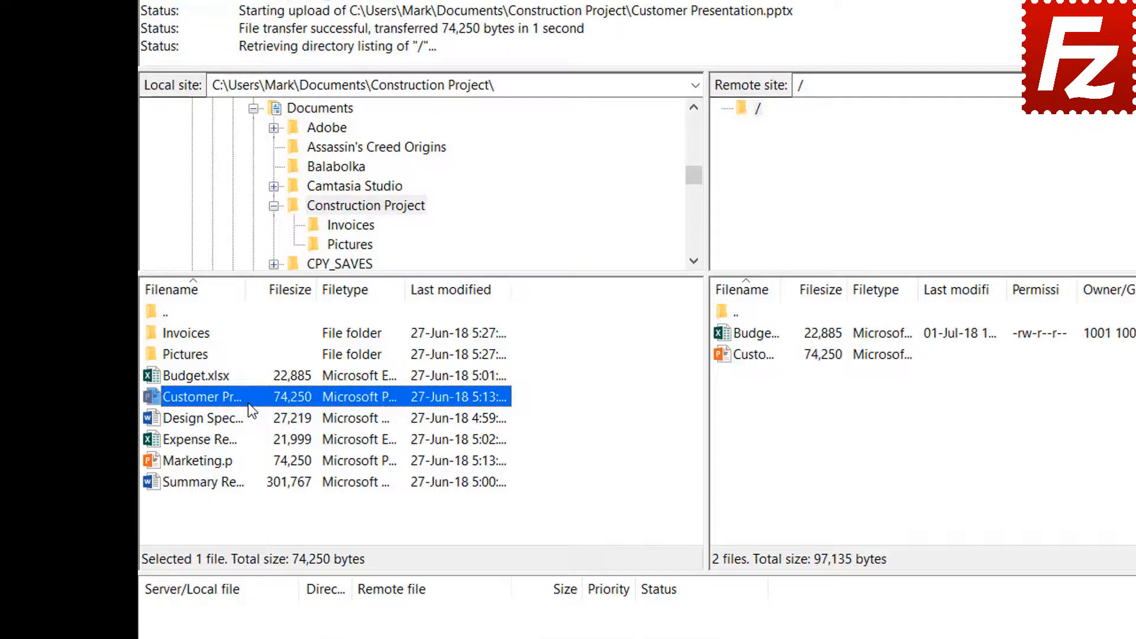
- Upload the Design Spec… document, the Expense Re… workbook and Marketing.pptx together to the remote root directory
drag(223, 418, 214, 459)
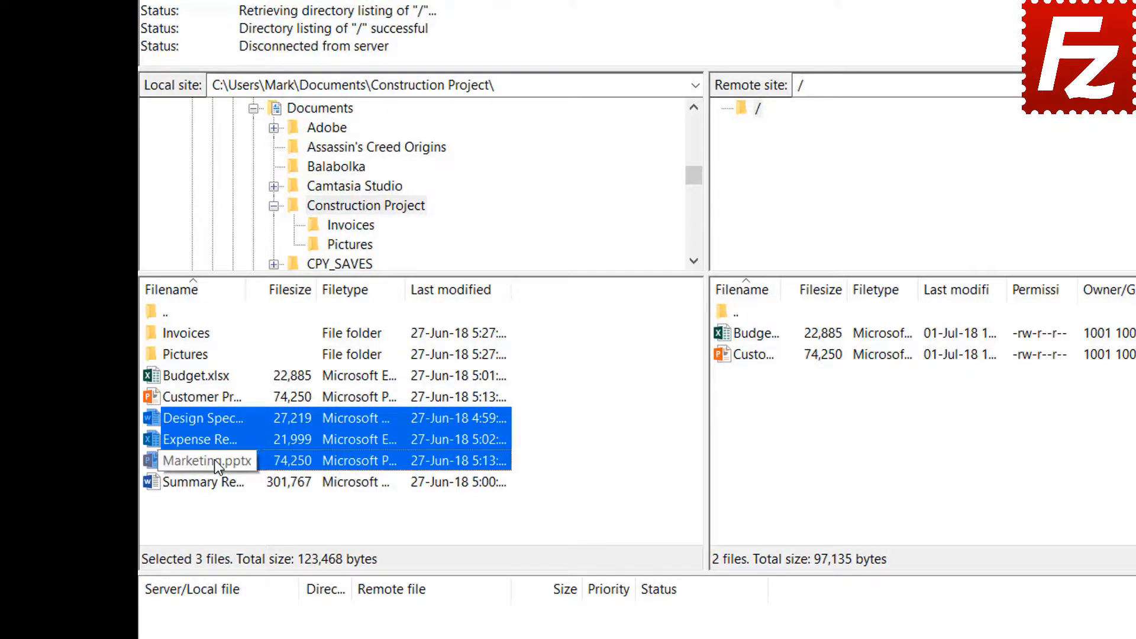
right_click(214, 436)
click(244, 447)
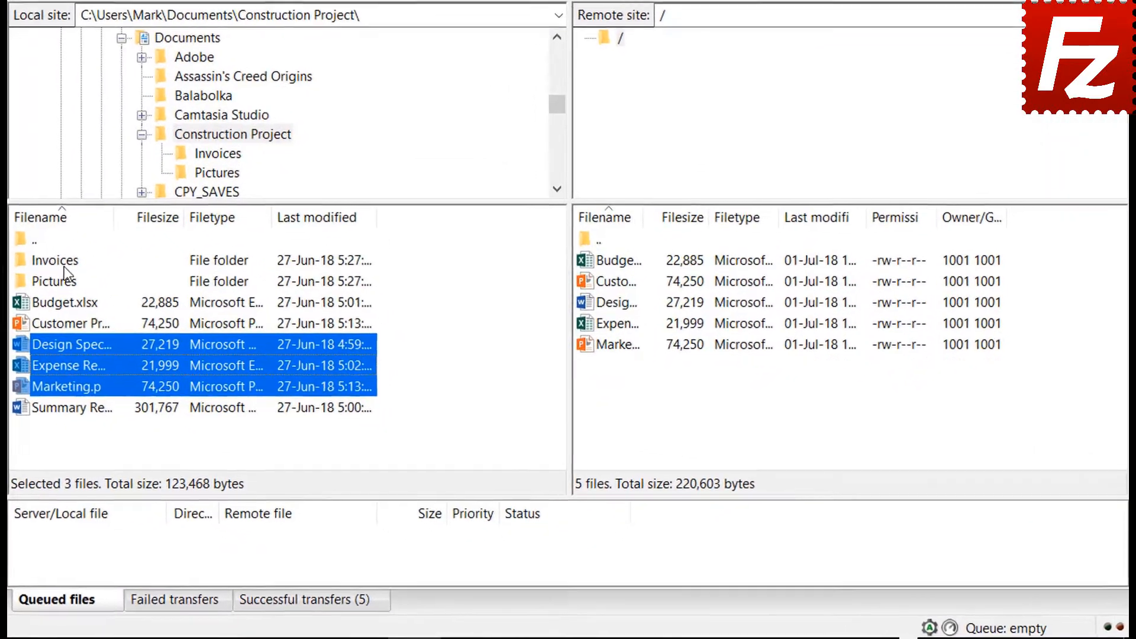
- Queue the local Invoices and Pictures folders and the Summary Re… document for upload, and process the queue
click(185, 354)
right_click(59, 264)
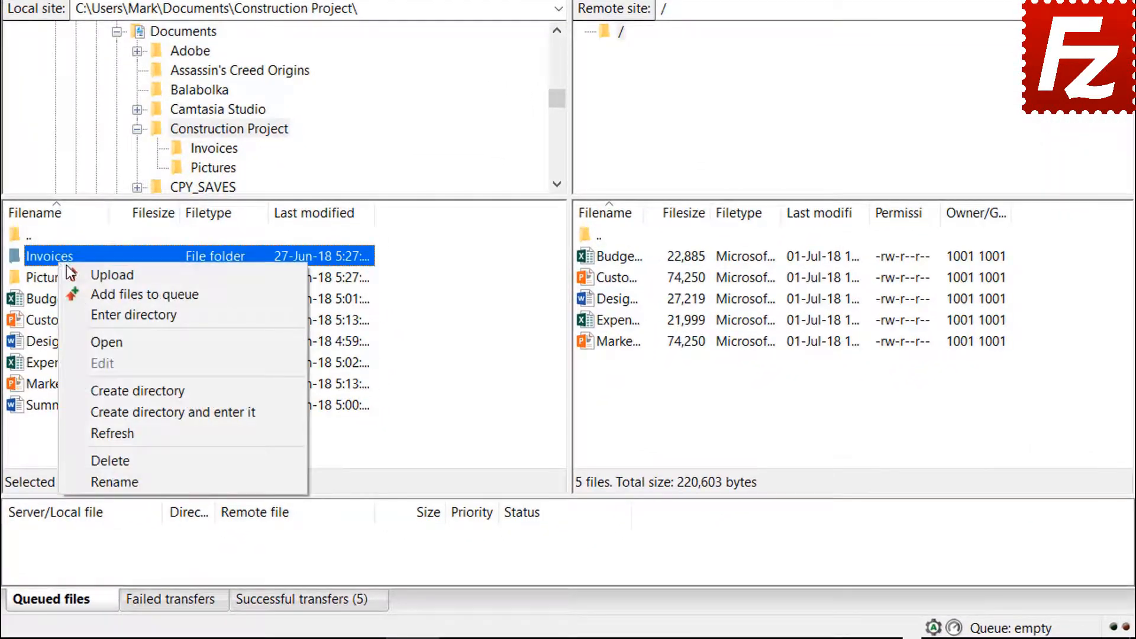
click(95, 288)
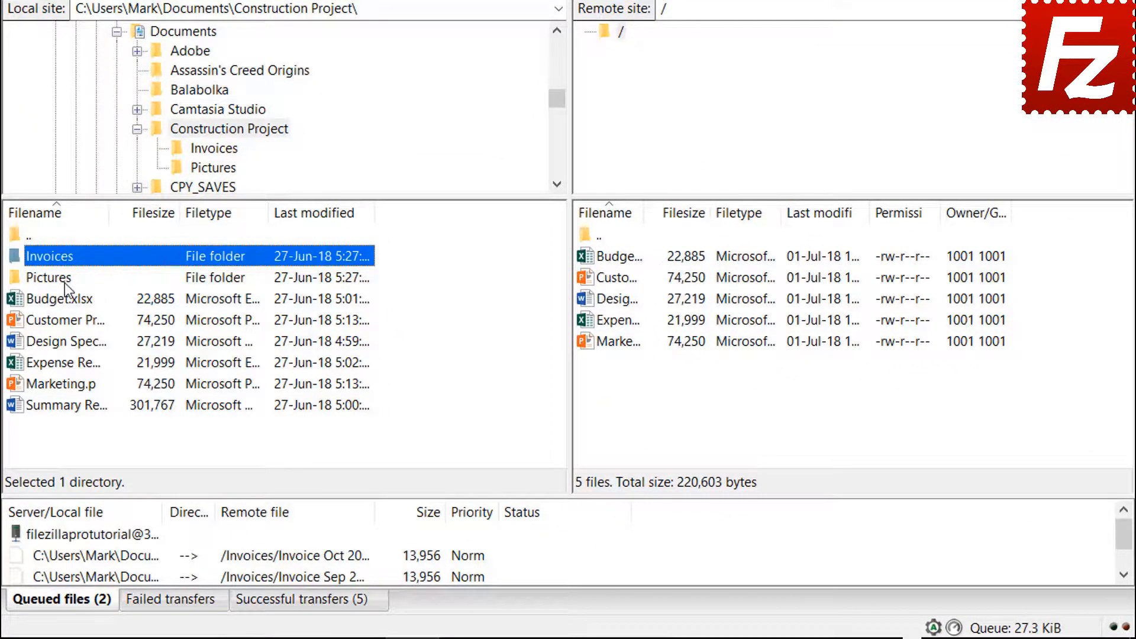
right_click(67, 280)
click(101, 313)
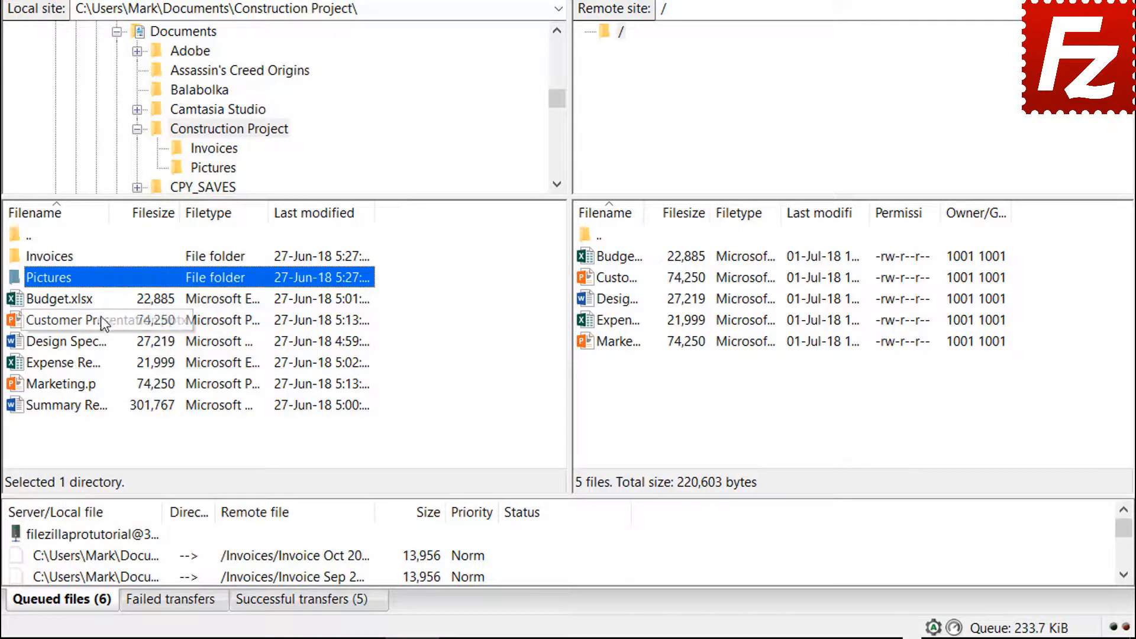
right_click(86, 407)
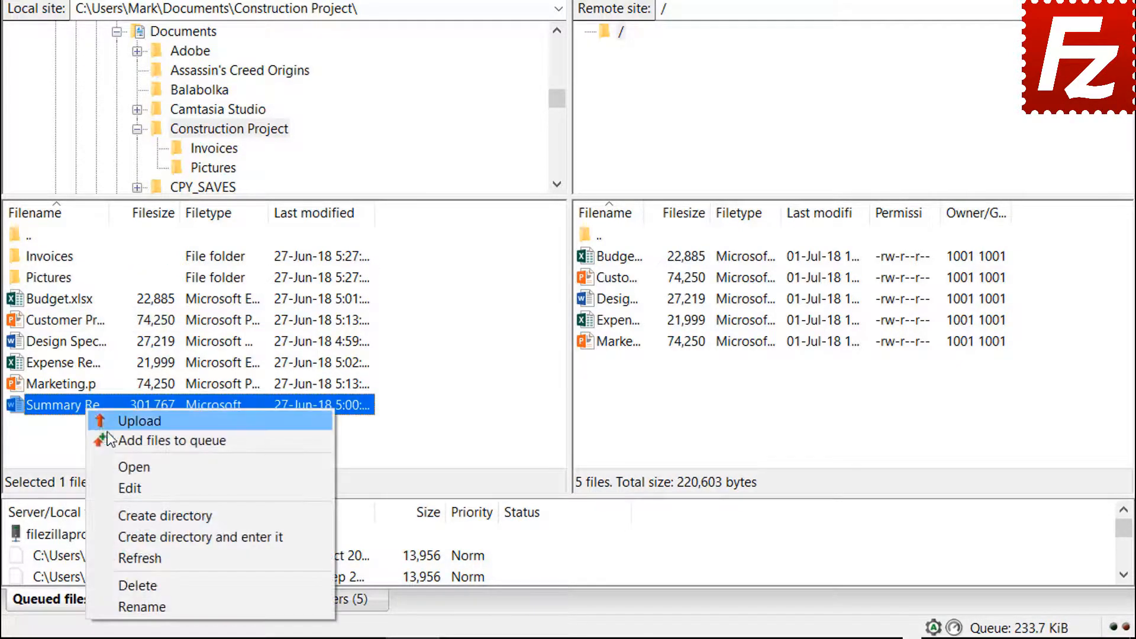
click(122, 444)
right_click(120, 535)
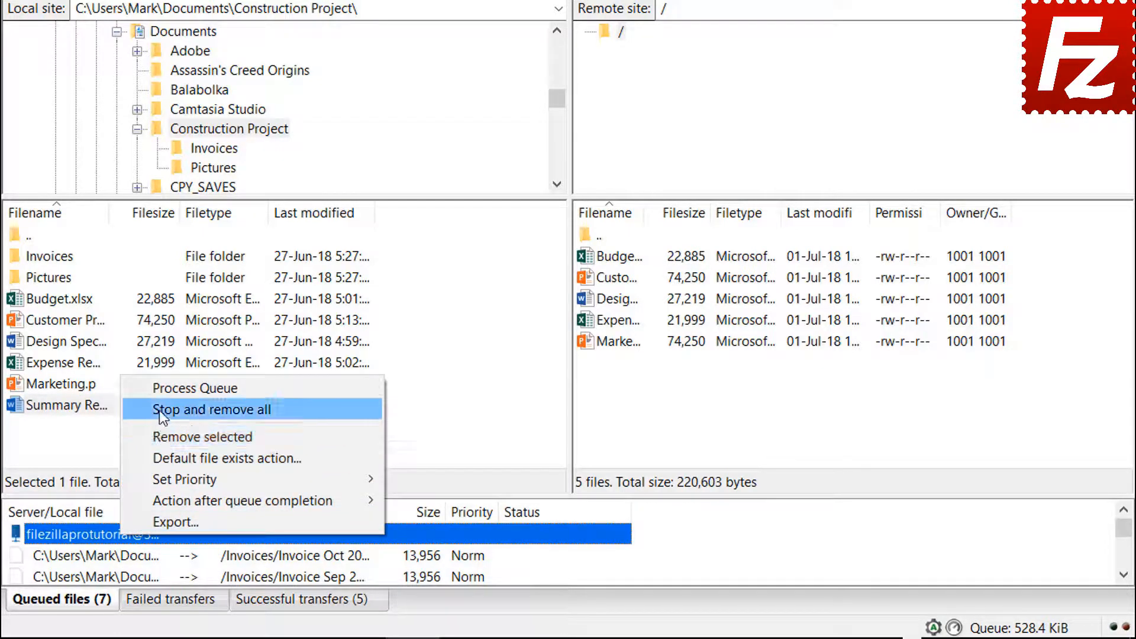
click(160, 391)
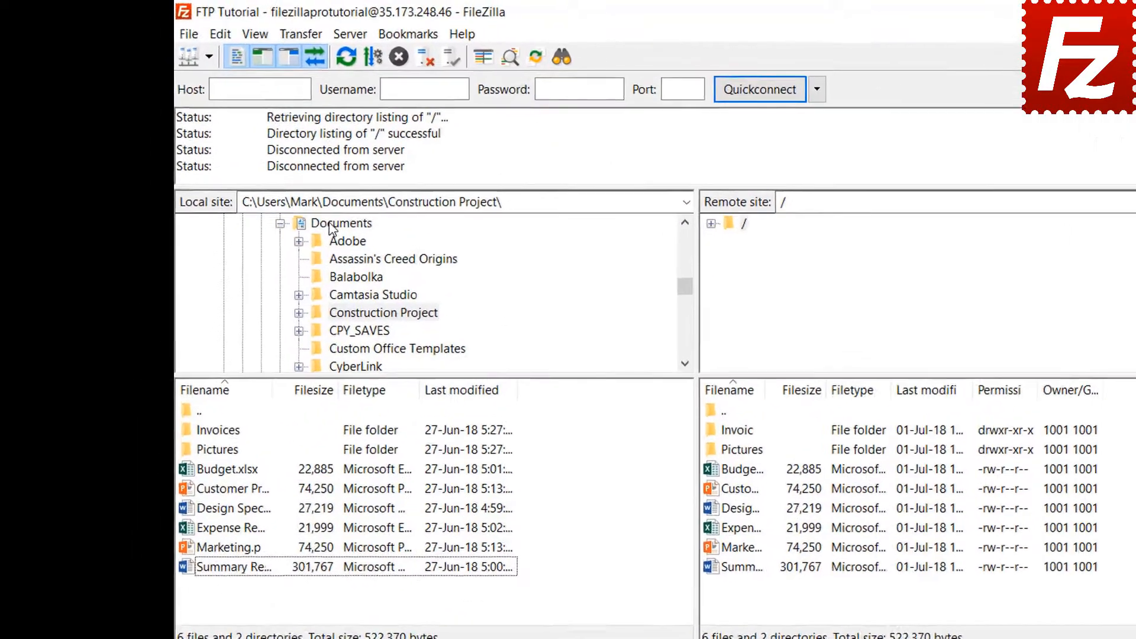
- Create a directory named Backup in the local Documents folder and enter it
click(277, 182)
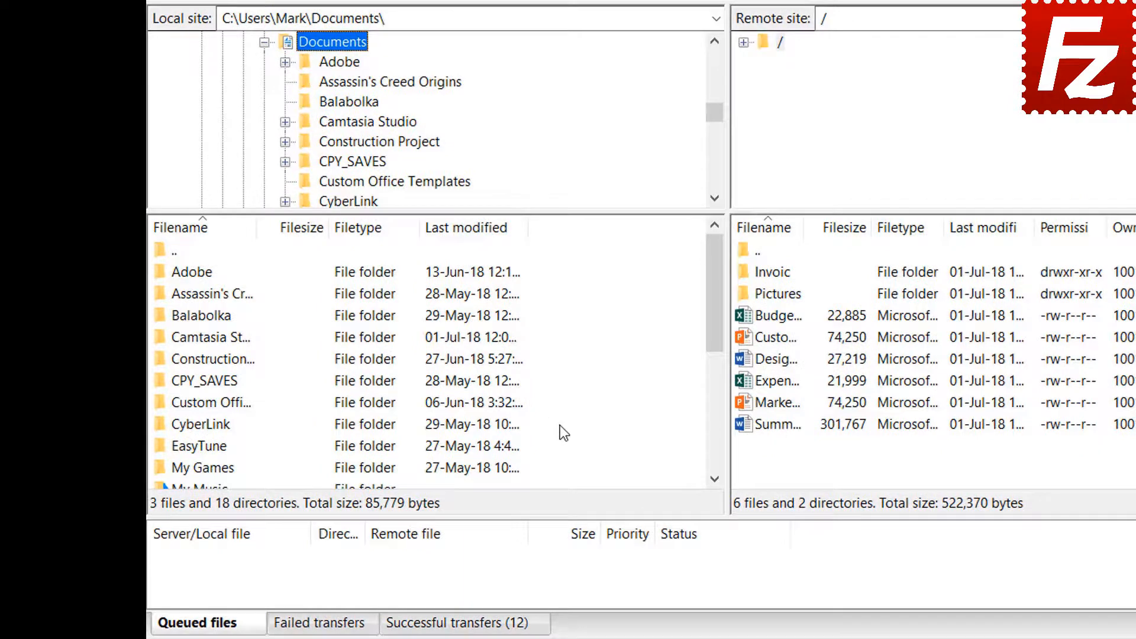
right_click(560, 425)
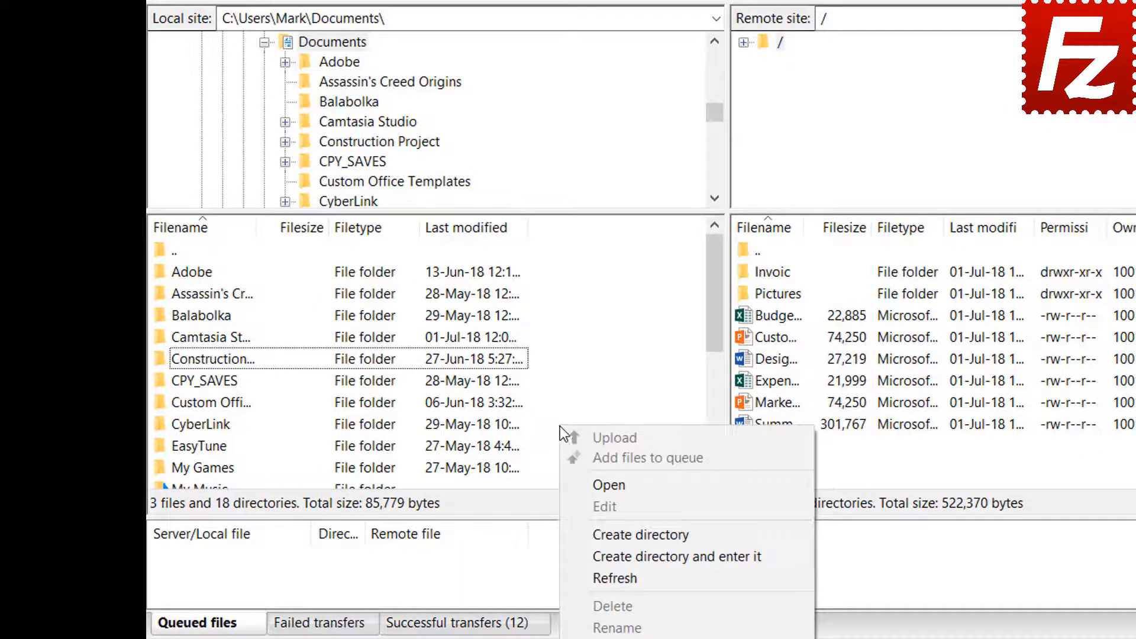
click(618, 556)
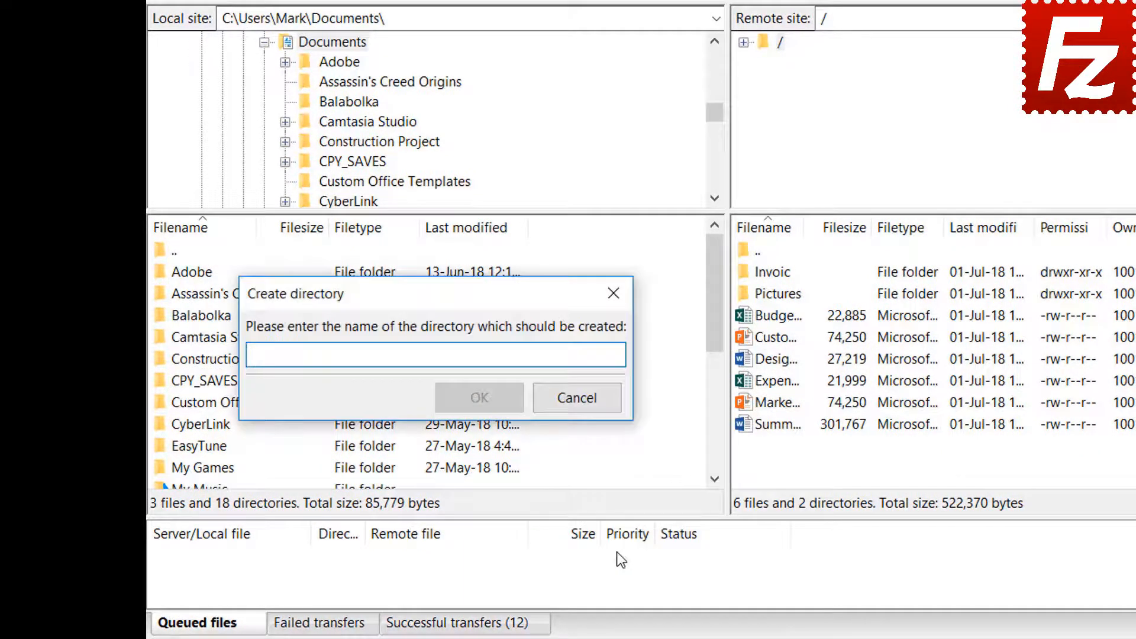
text(Backup)
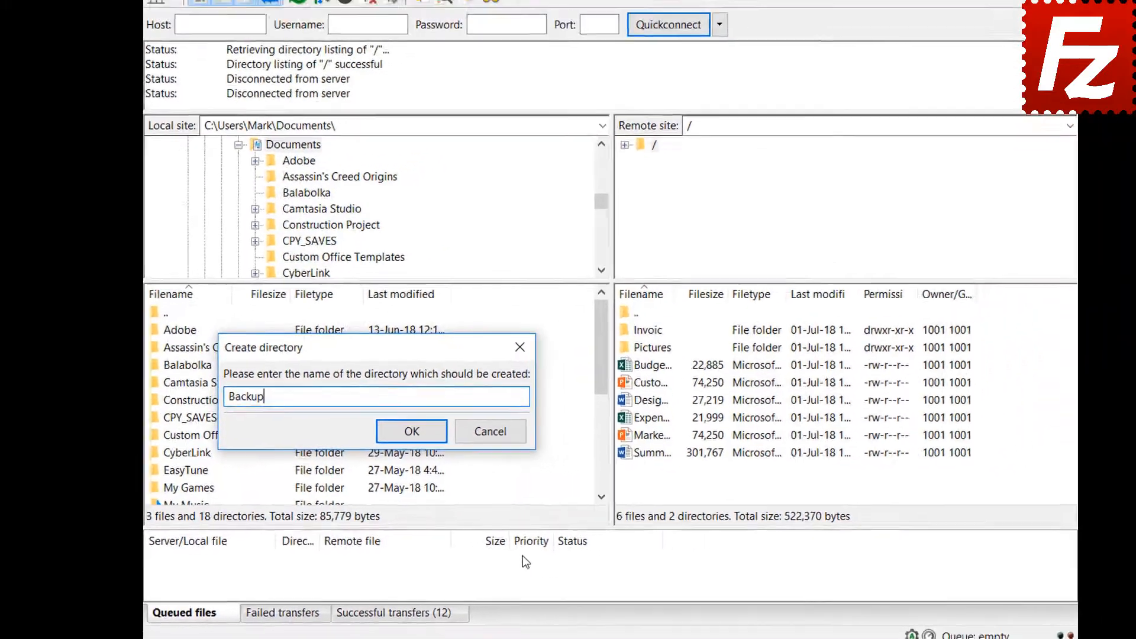
key(Return)
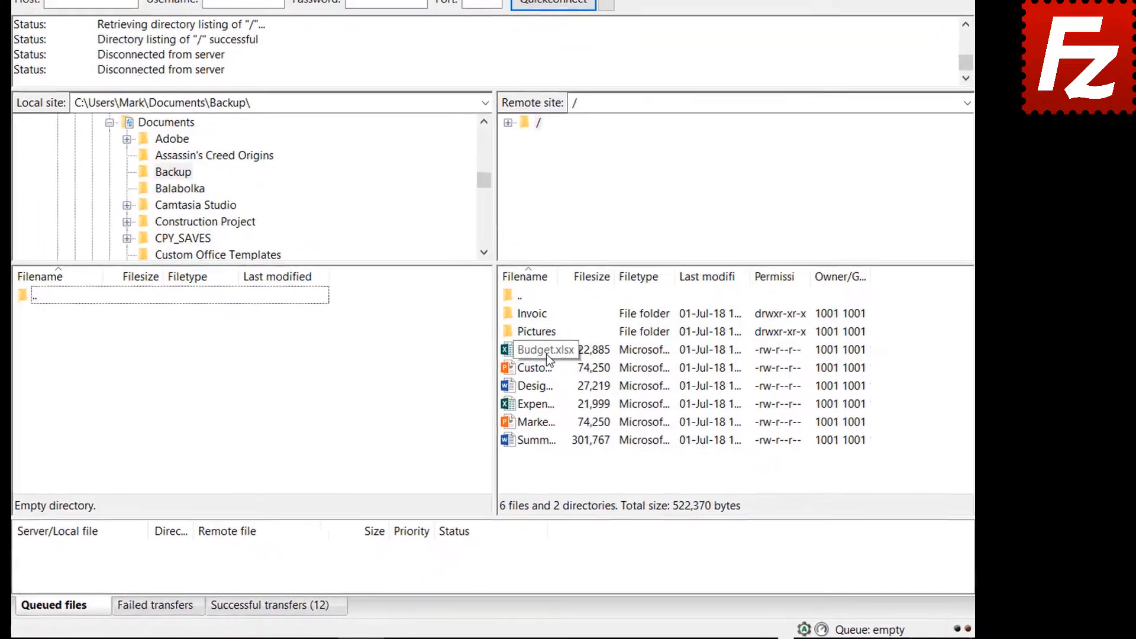
- Download Budget.xlsx into the Backup folder, followed by the remote customer presentation, Design Spec…, Expense Re… and Marketing.pptx files as one selection
double_click(614, 385)
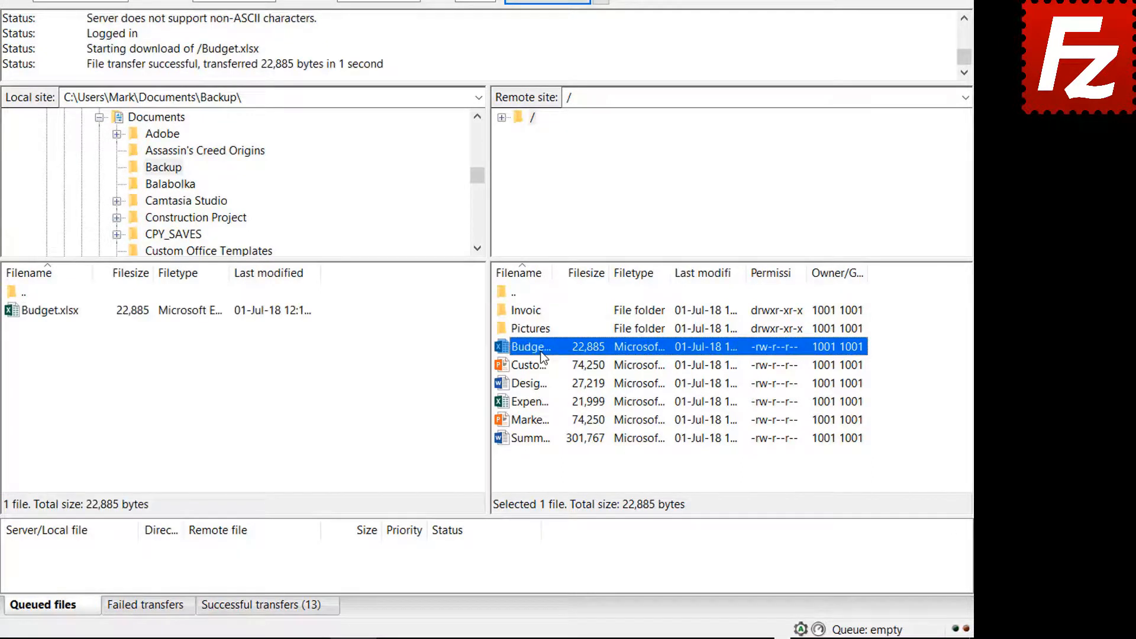
click(541, 364)
ctrl+click(538, 385)
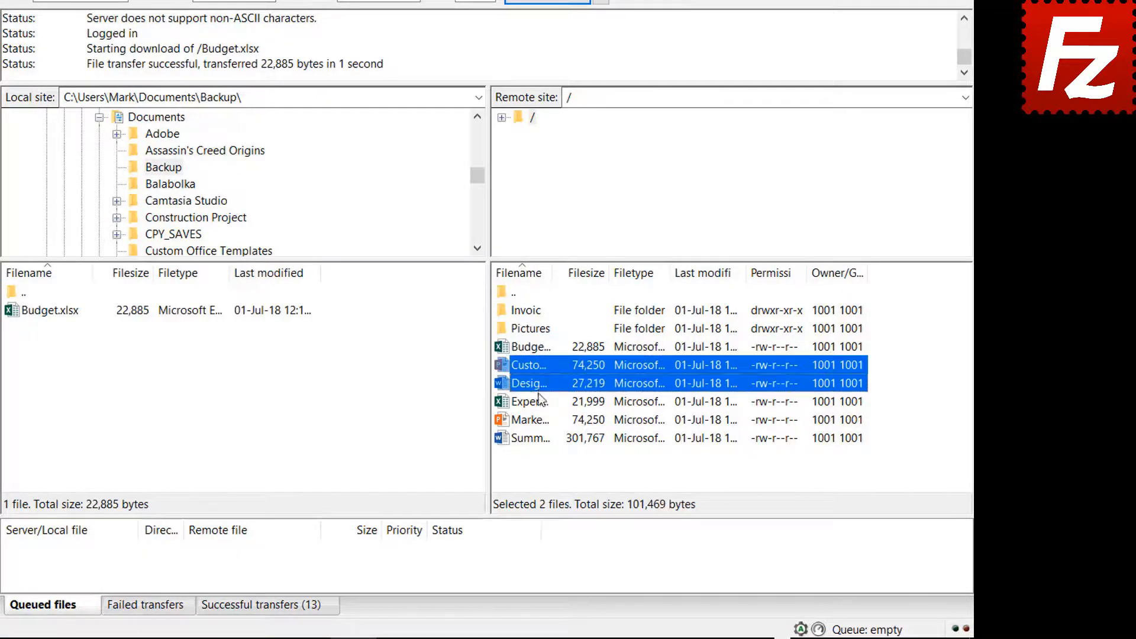
ctrl+click(538, 400)
ctrl+click(538, 417)
right_click(540, 418)
click(571, 423)
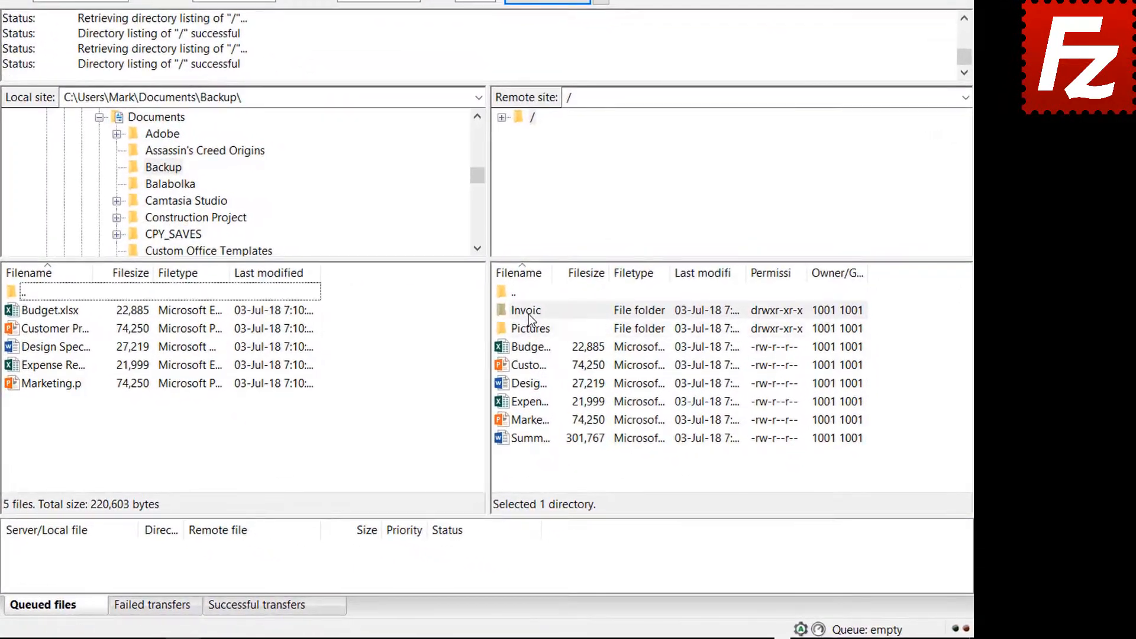
- Queue the remote Invoices and Pictures folders and the Summary Re… document for download, and process the queue
right_click(606, 355)
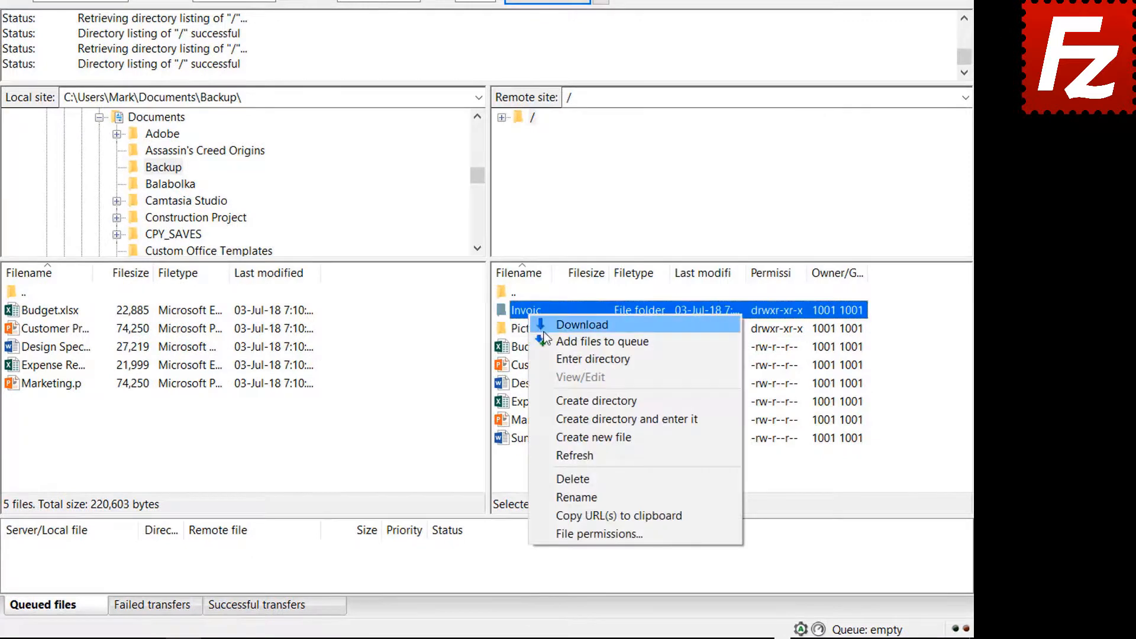
click(549, 339)
right_click(531, 331)
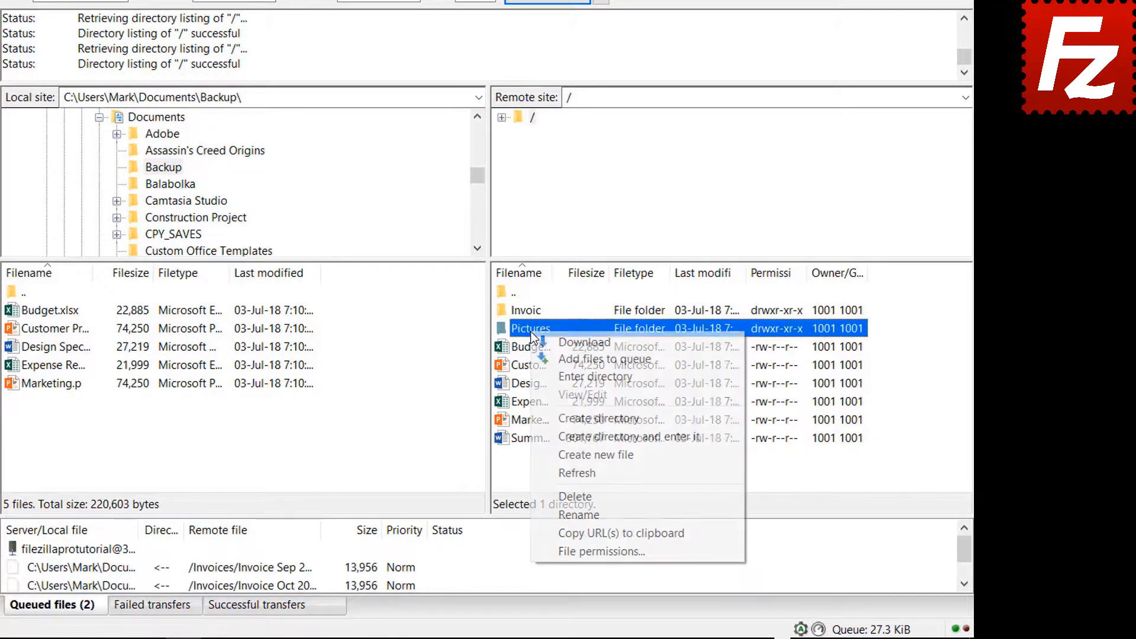
click(555, 358)
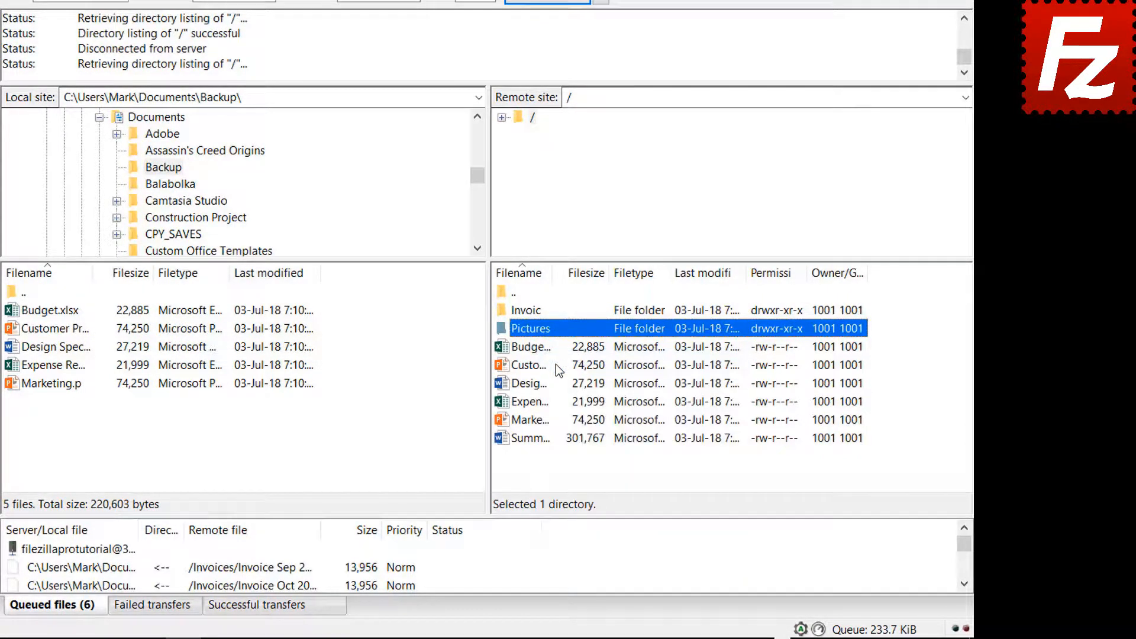
right_click(536, 439)
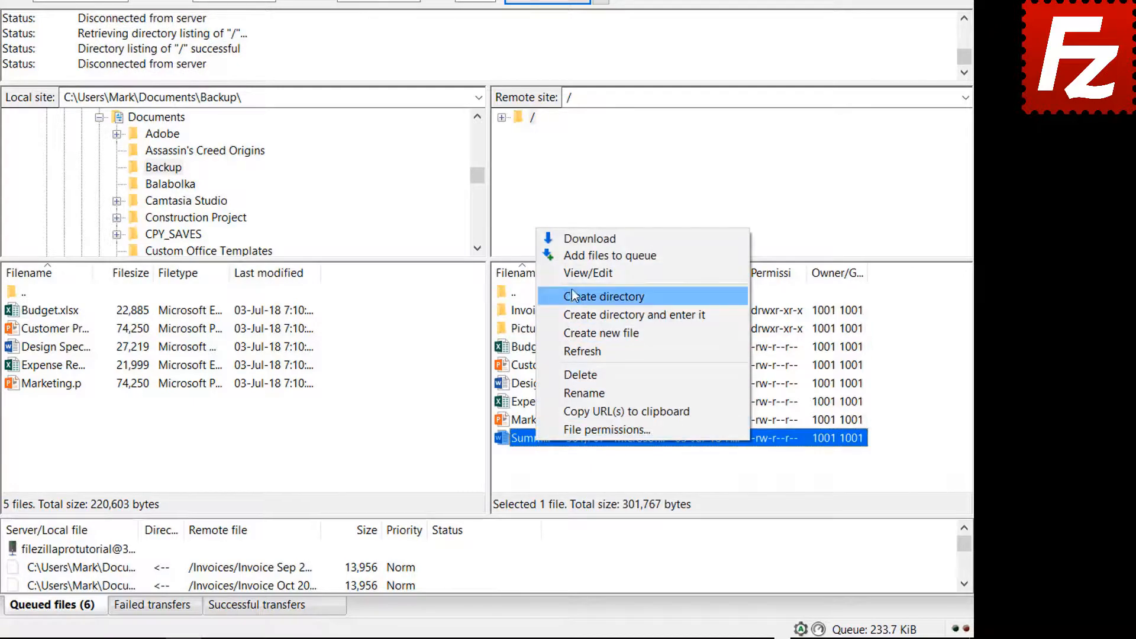
click(573, 256)
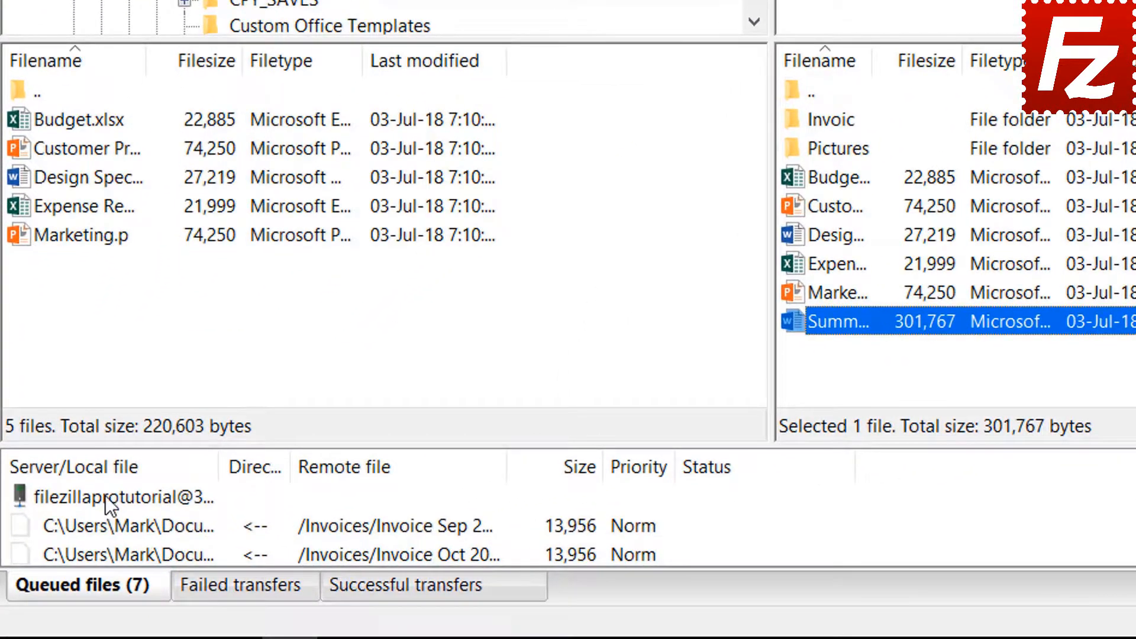
right_click(105, 495)
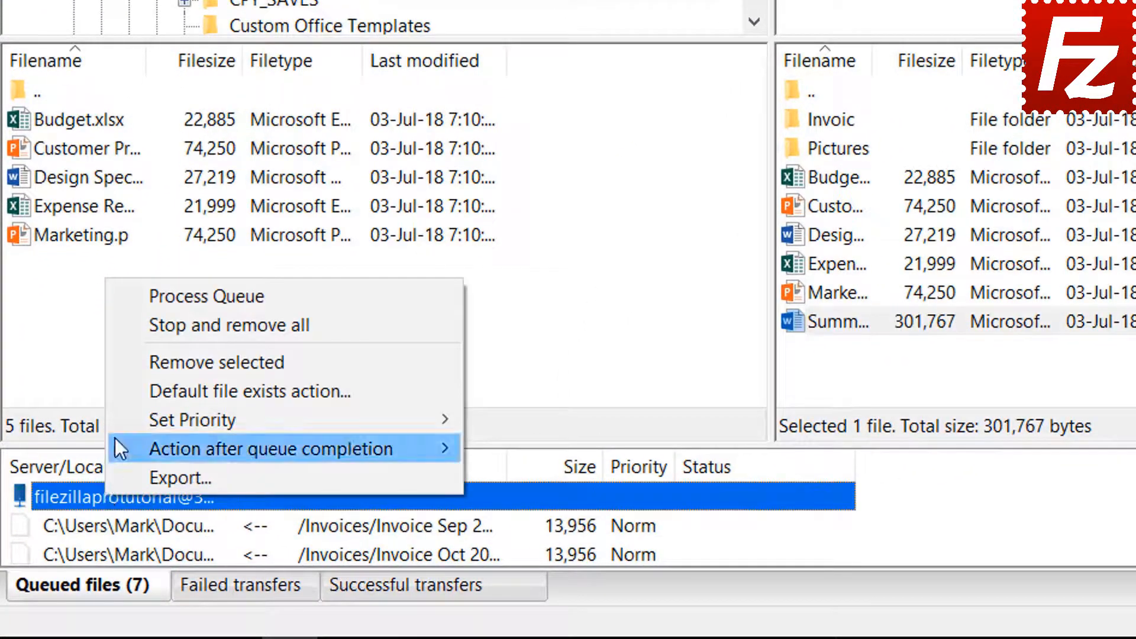
click(162, 296)
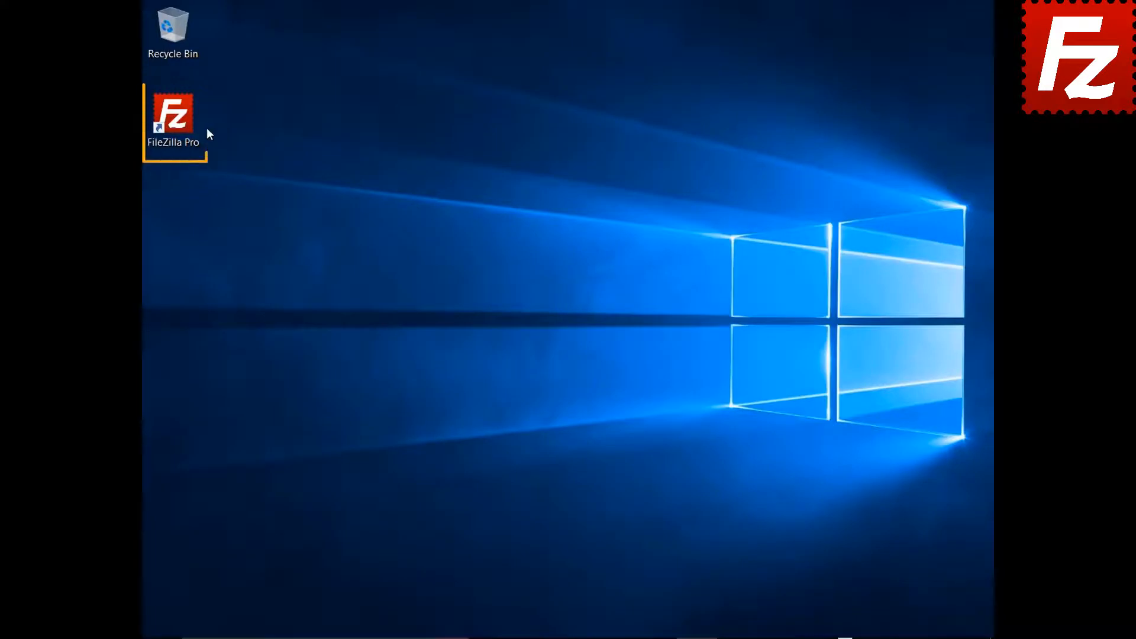
- Launch FileZilla Pro from the desktop and open the Site Manager
double_click(180, 123)
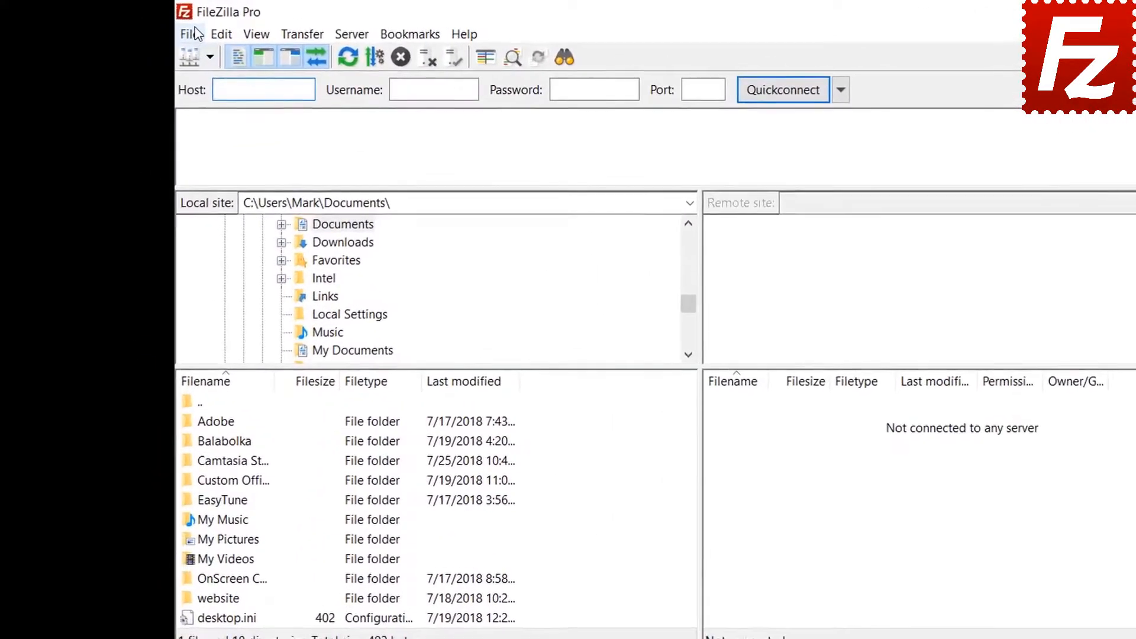
click(157, 29)
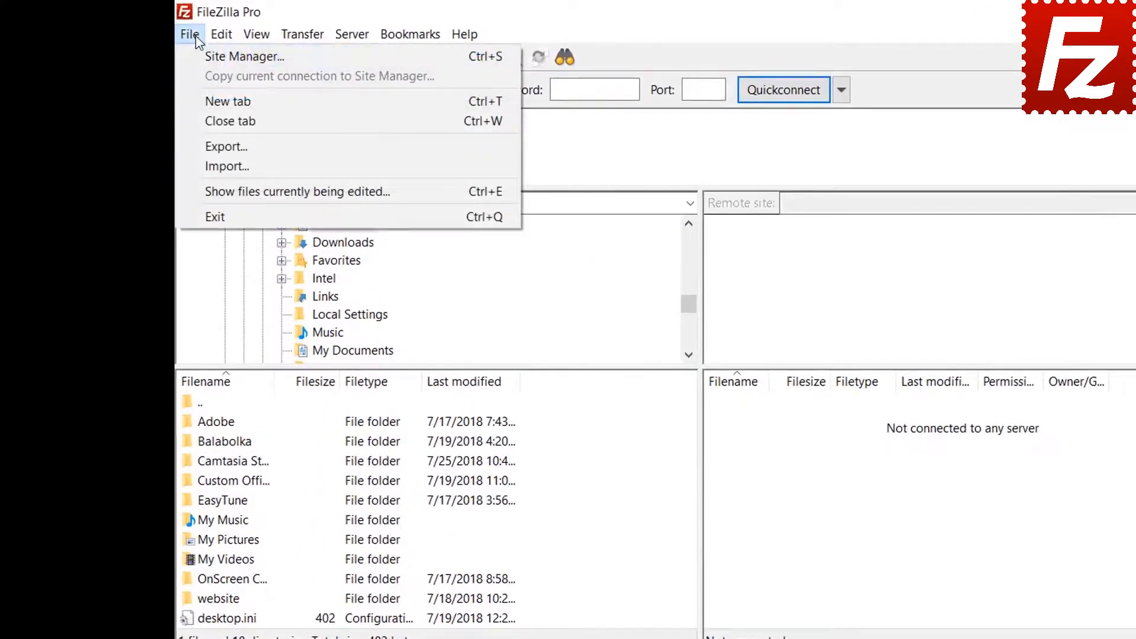
click(200, 54)
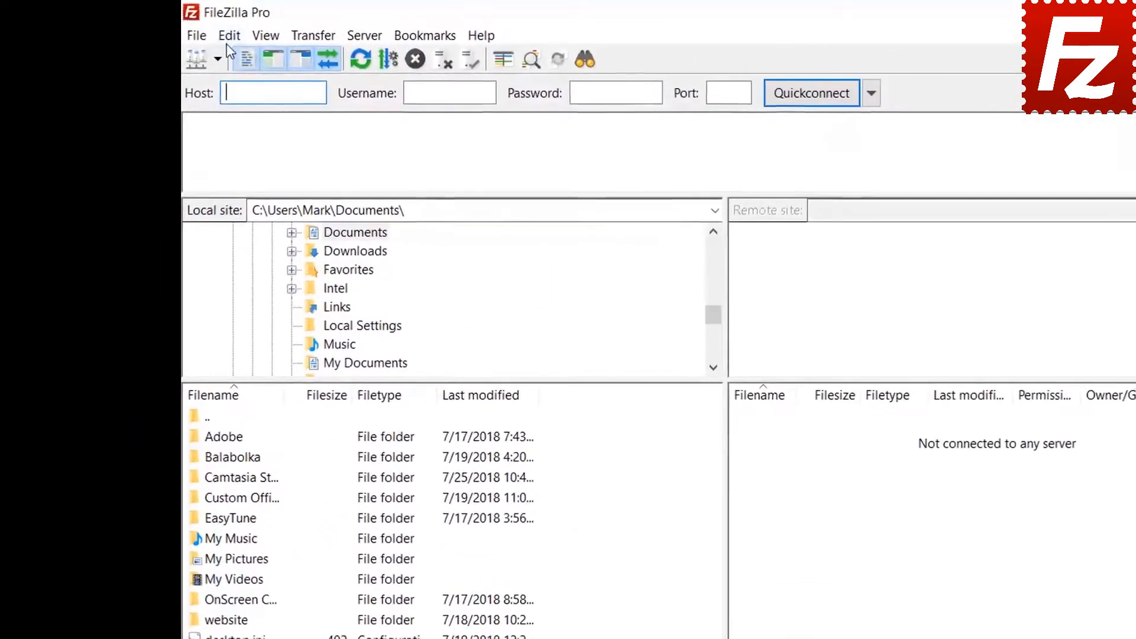
- Set the password settings to save passwords protected by a master password, entering and repeating the master password, and apply them
click(193, 29)
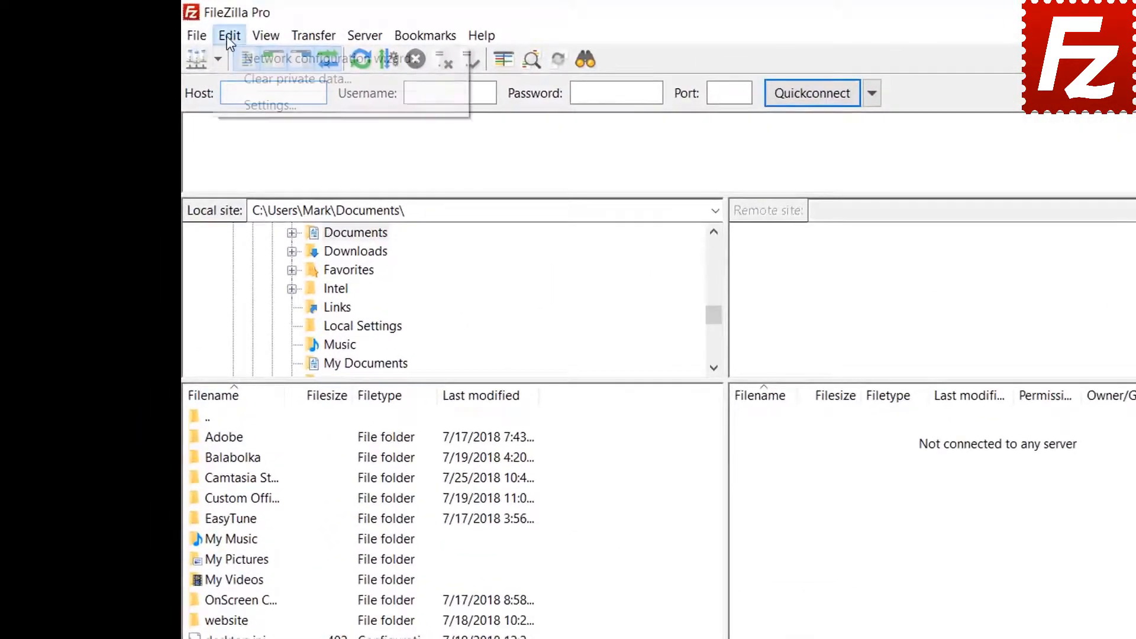
click(239, 101)
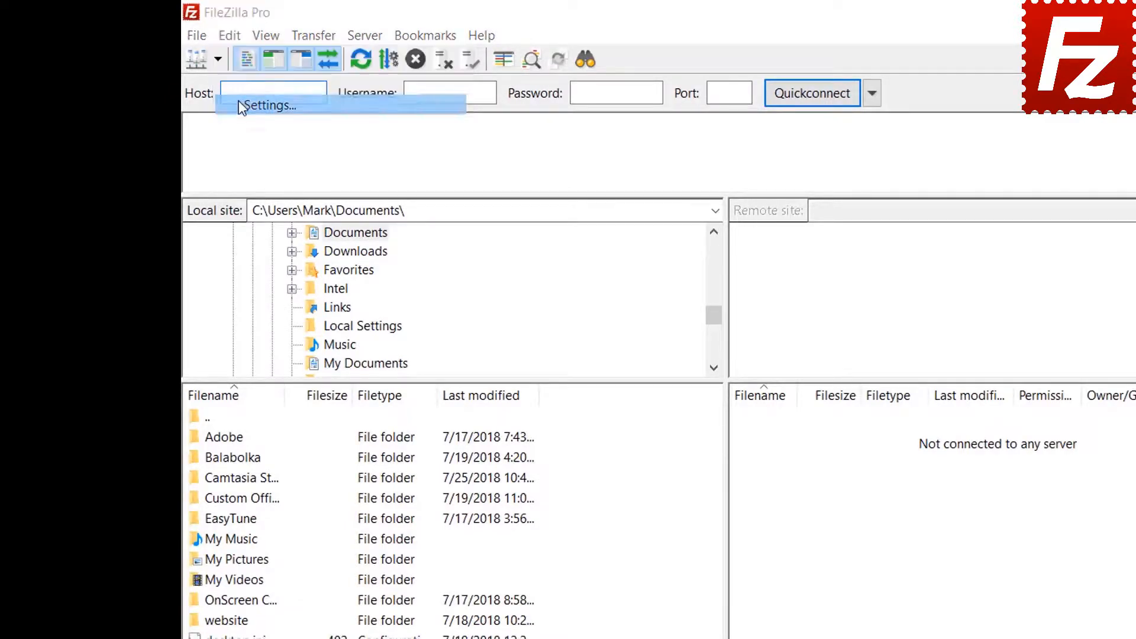
click(437, 478)
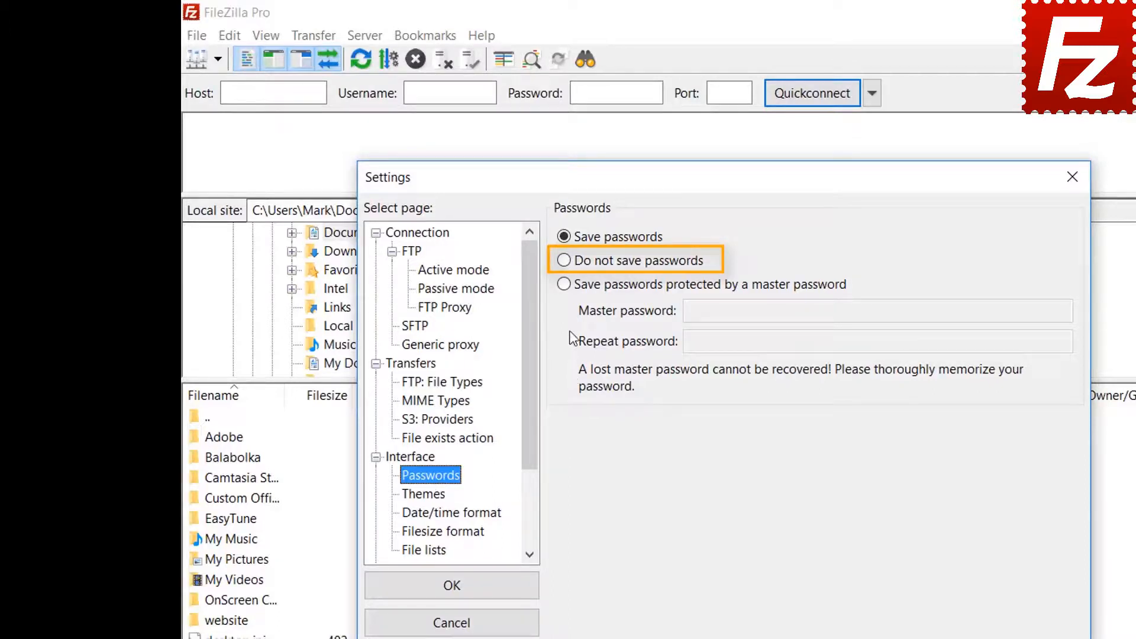
click(565, 285)
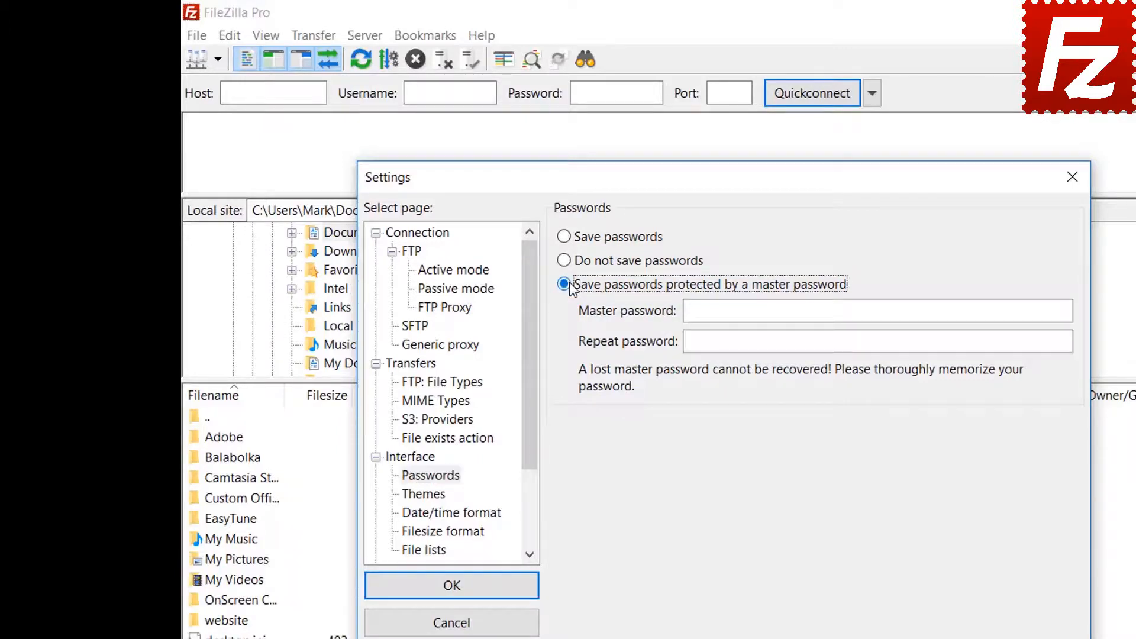
click(927, 311)
text(•••••••)
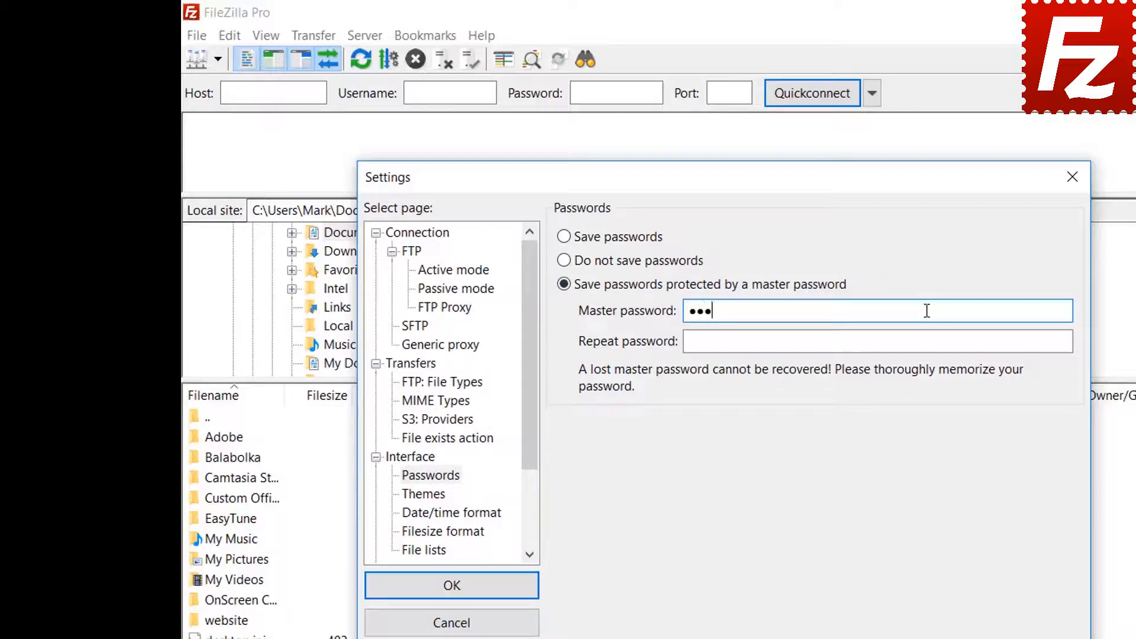
text(•••)
click(900, 342)
text(••••)
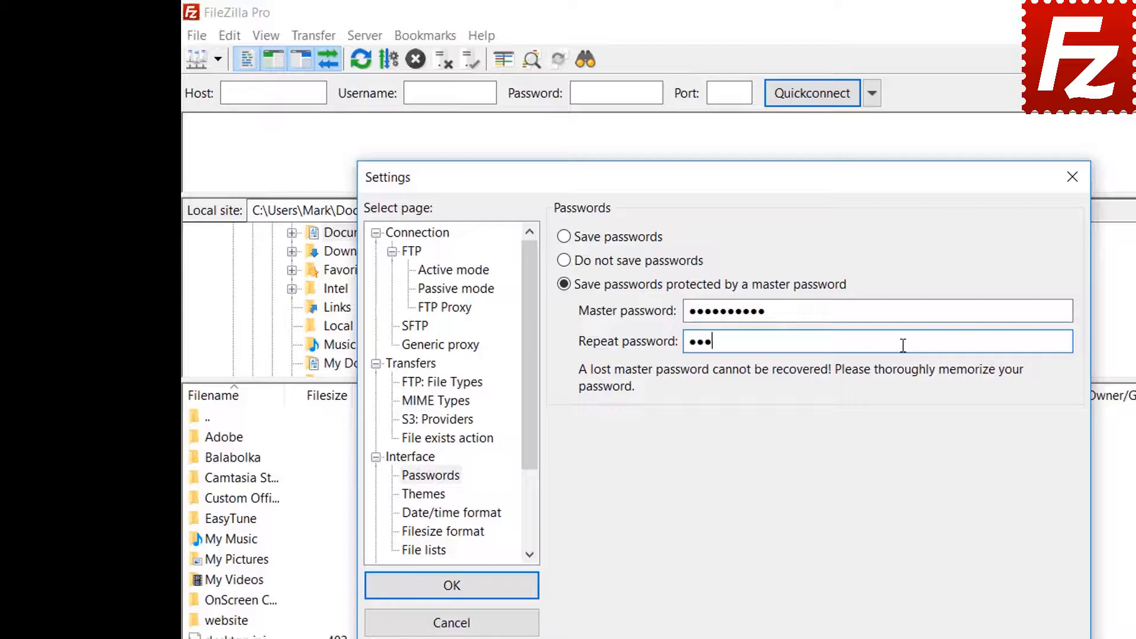
text(••••••)
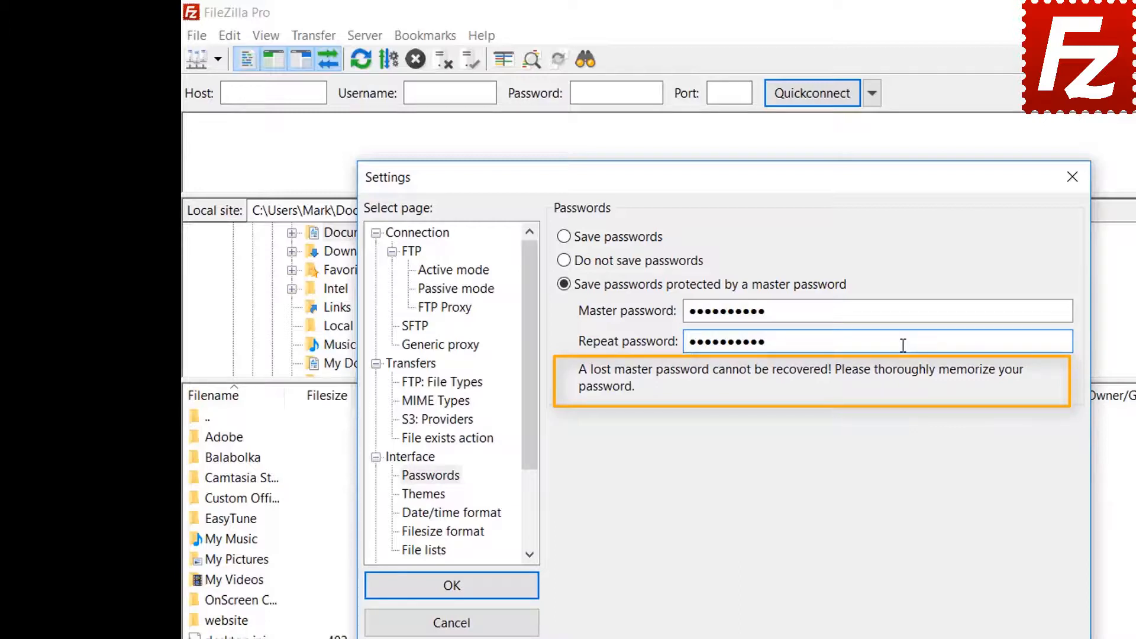
click(452, 591)
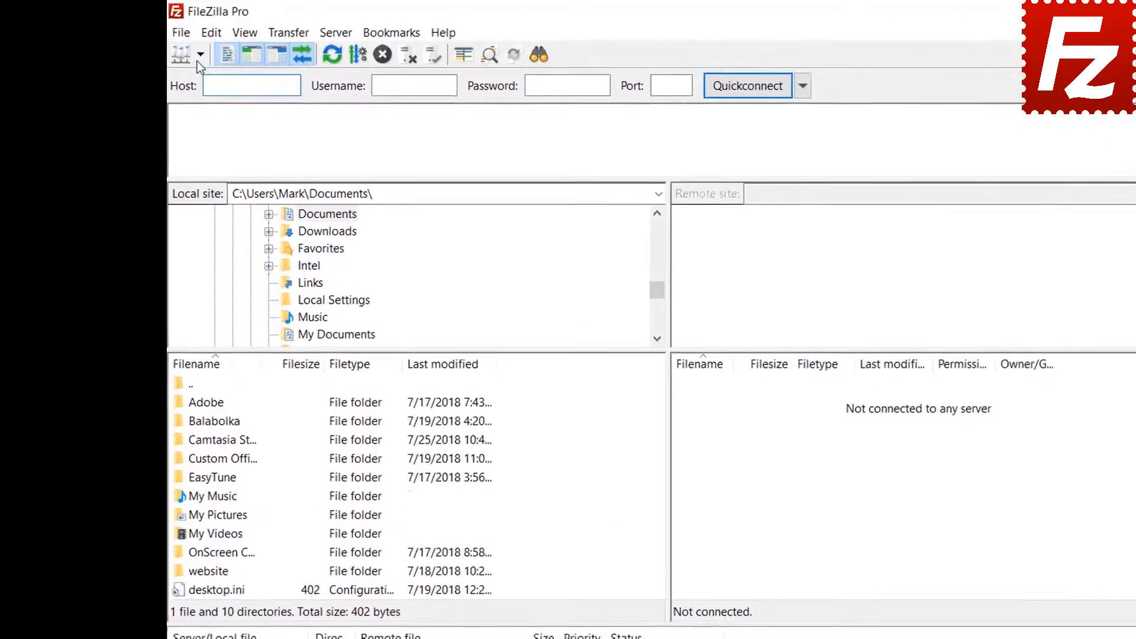
- Connect to the saved FTP Tutorial site, entering the master password and keeping it remembered until the program is closed
click(170, 46)
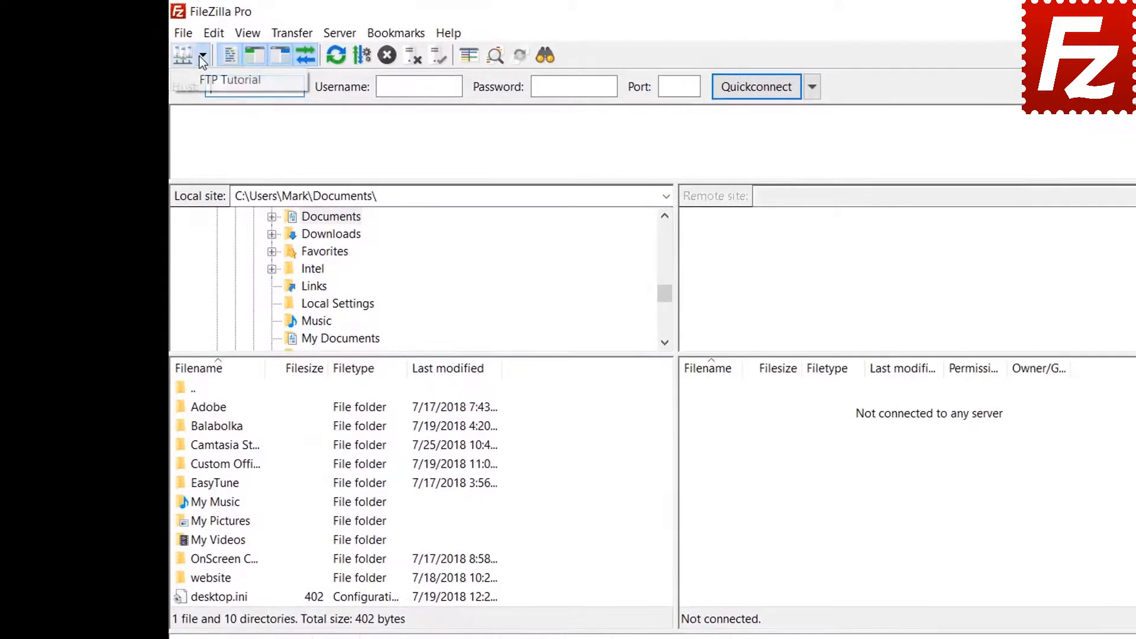
click(202, 80)
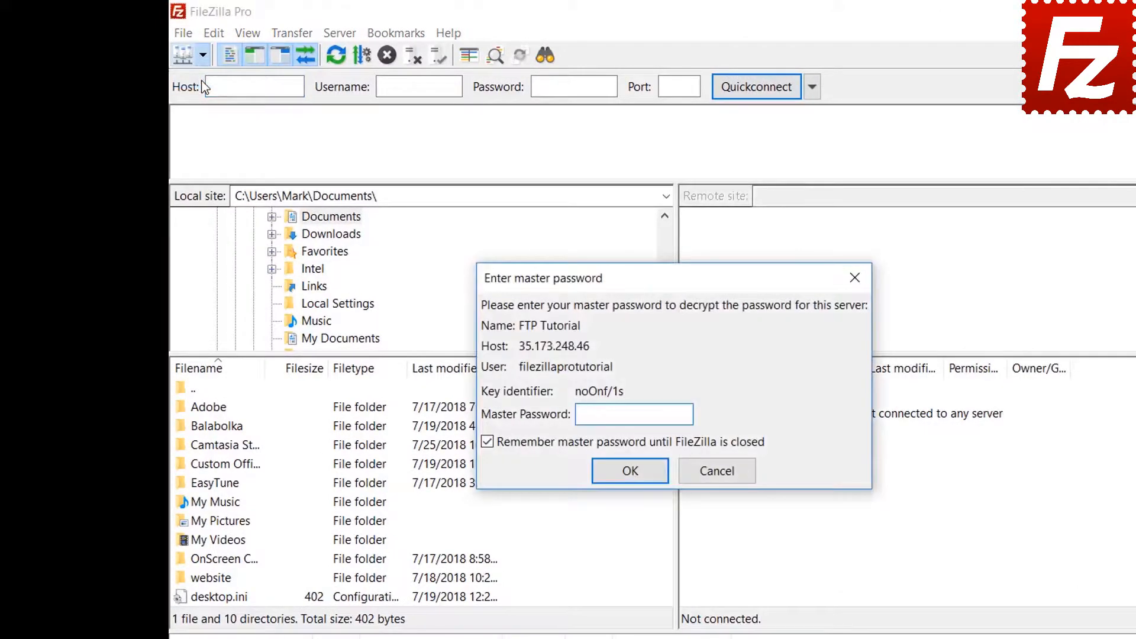
text(•••••••)
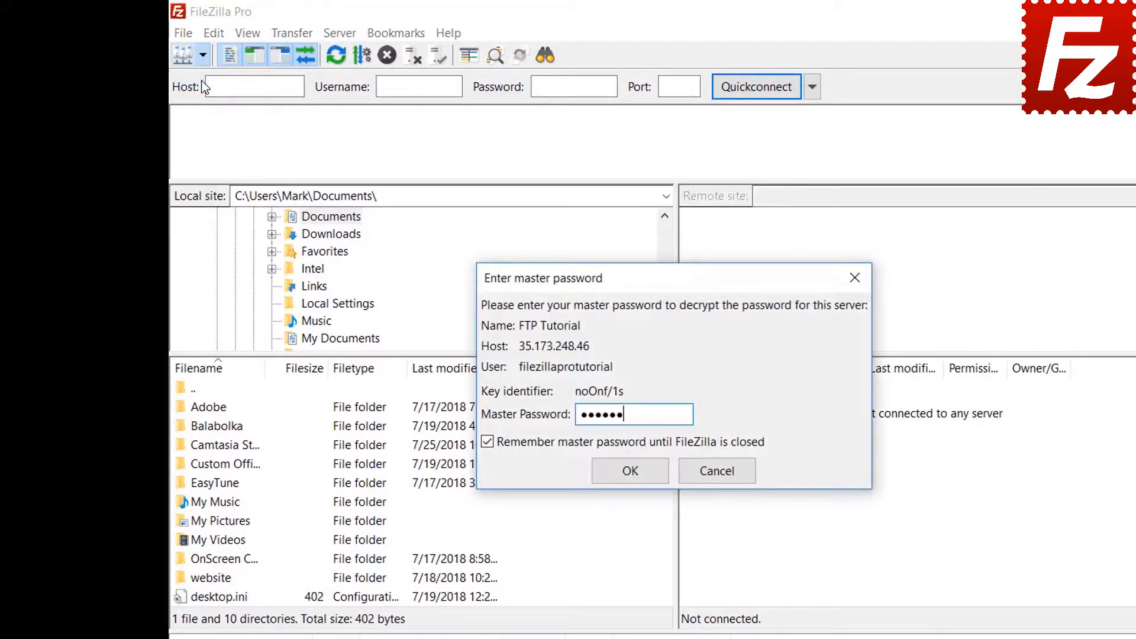
text(•••)
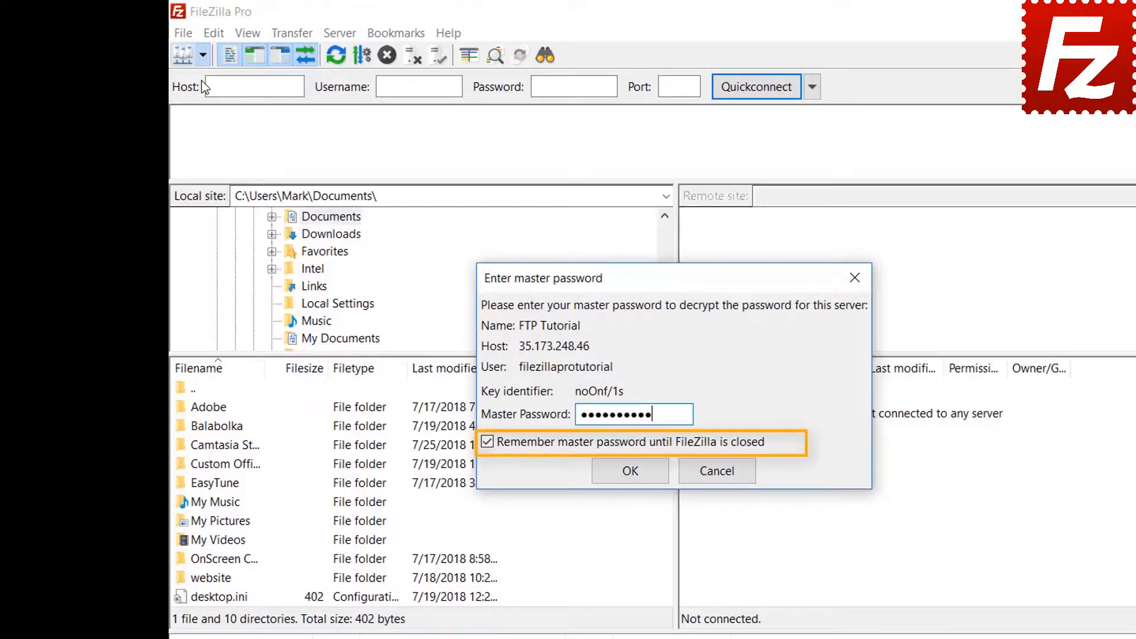
click(632, 475)
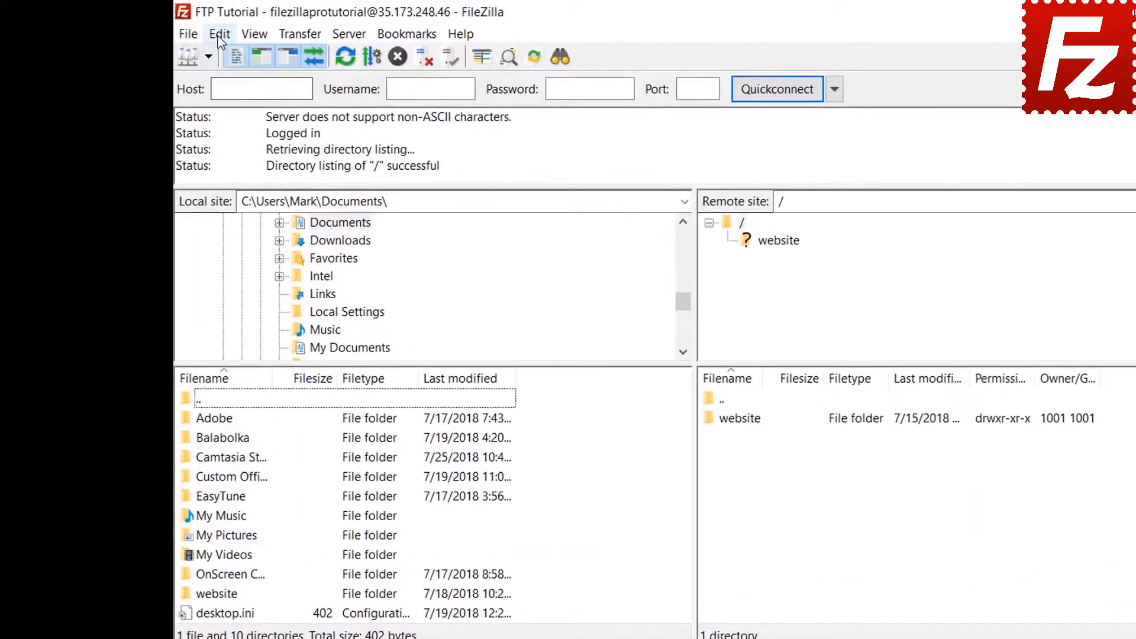
- Try to switch the password settings back to Save passwords without a master password
click(180, 29)
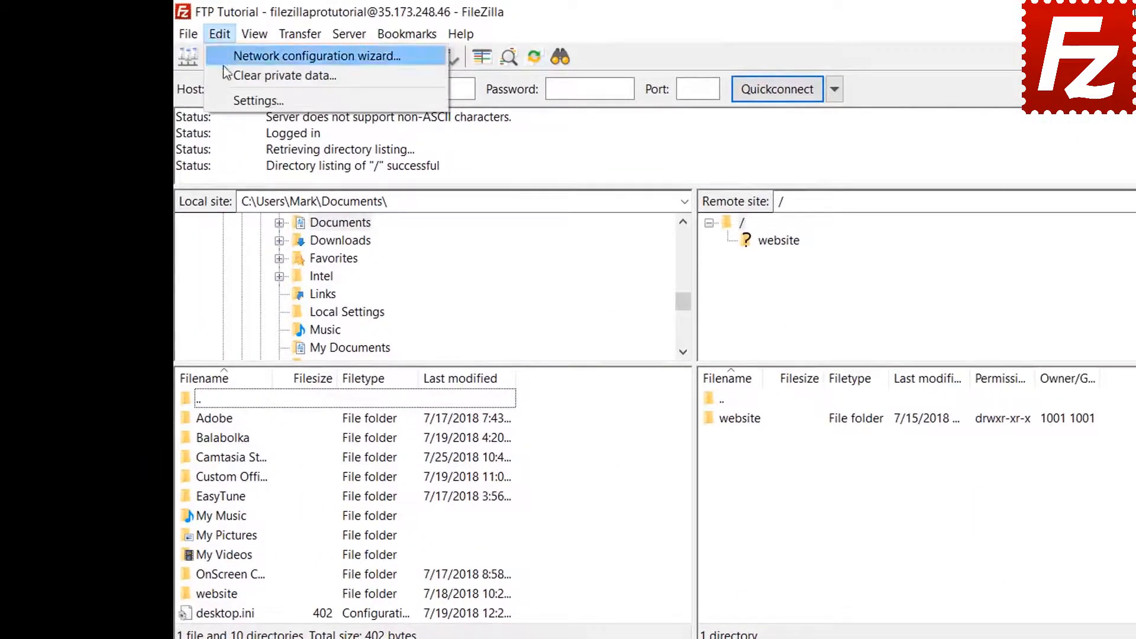
click(225, 99)
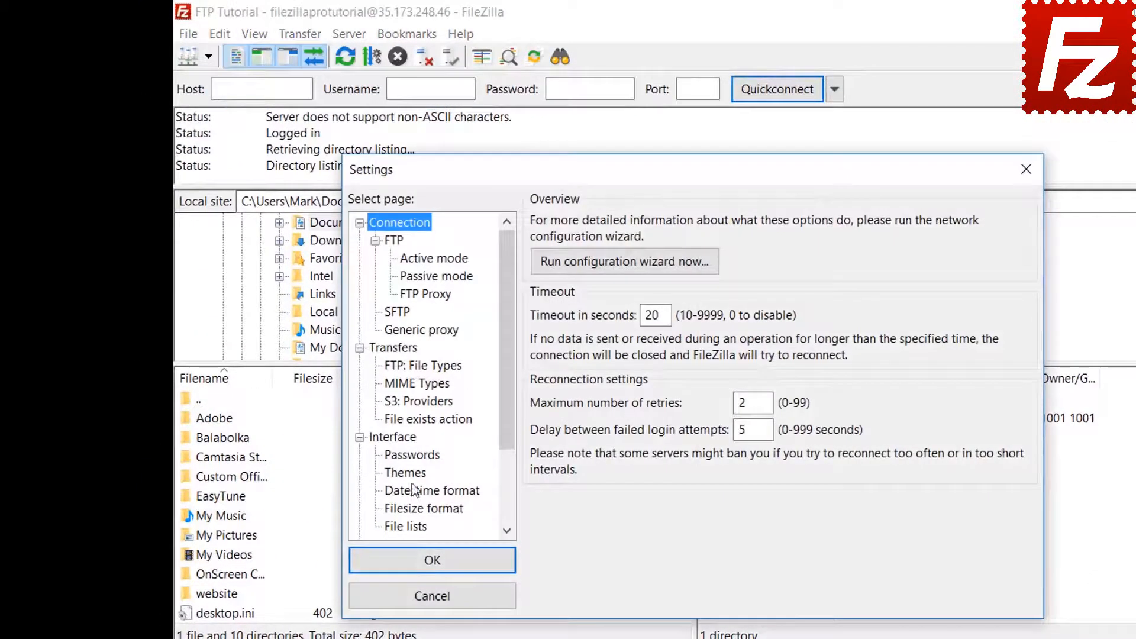
click(413, 455)
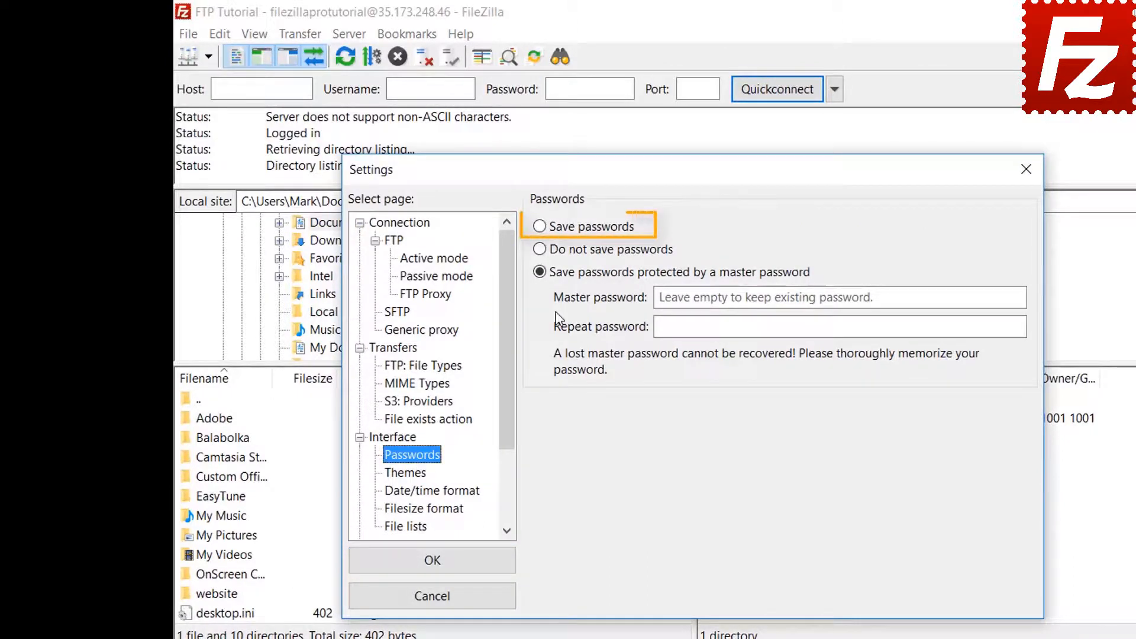
click(541, 229)
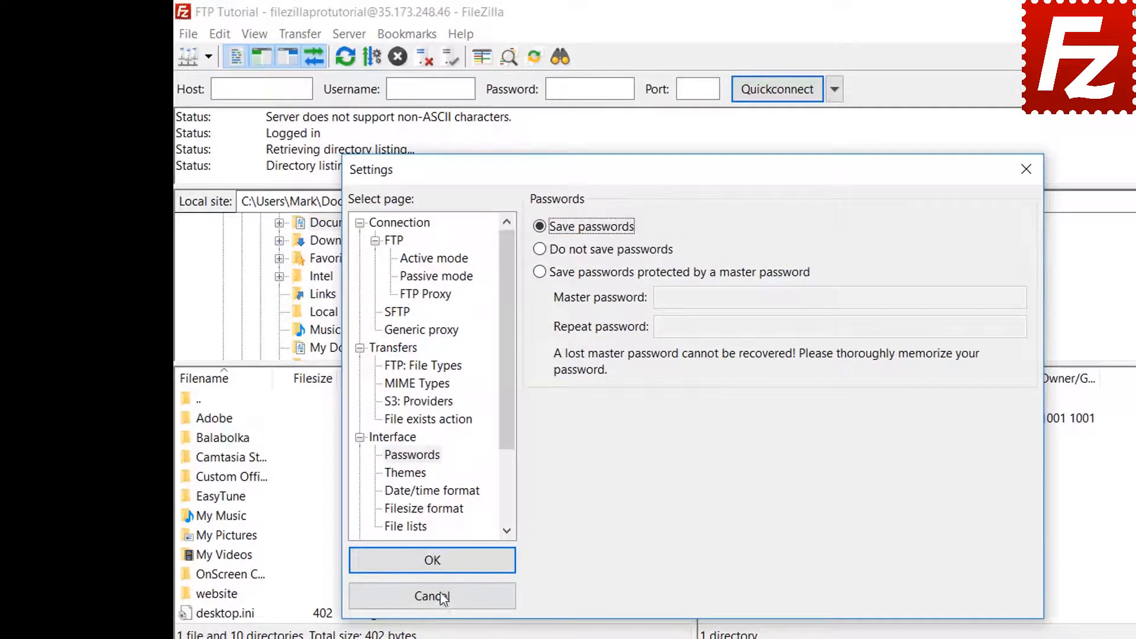
click(445, 570)
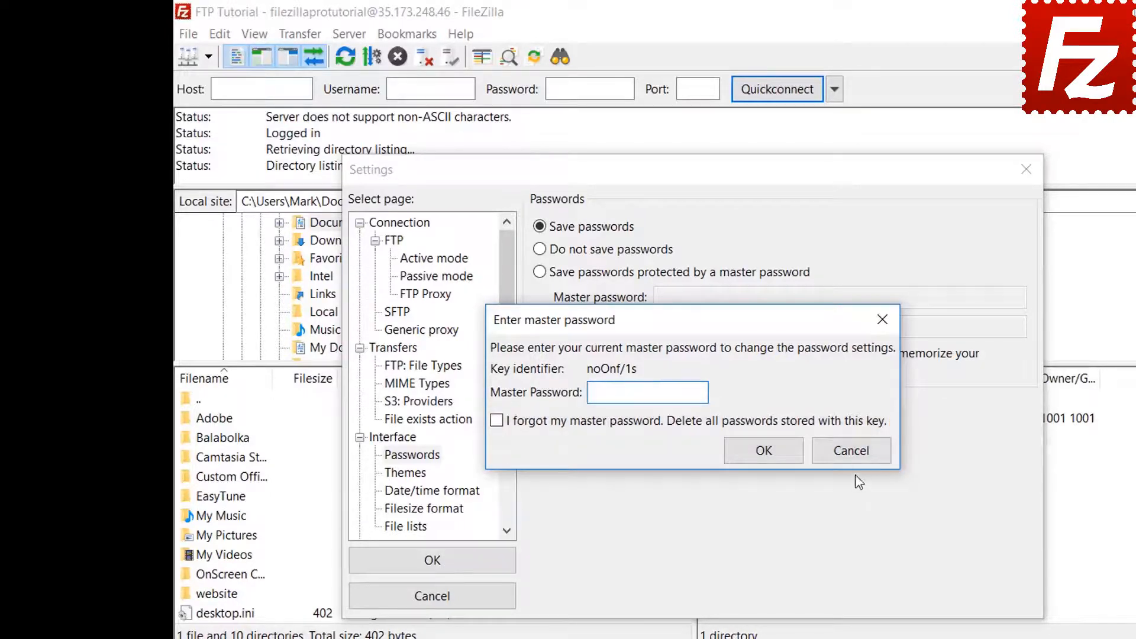
click(852, 451)
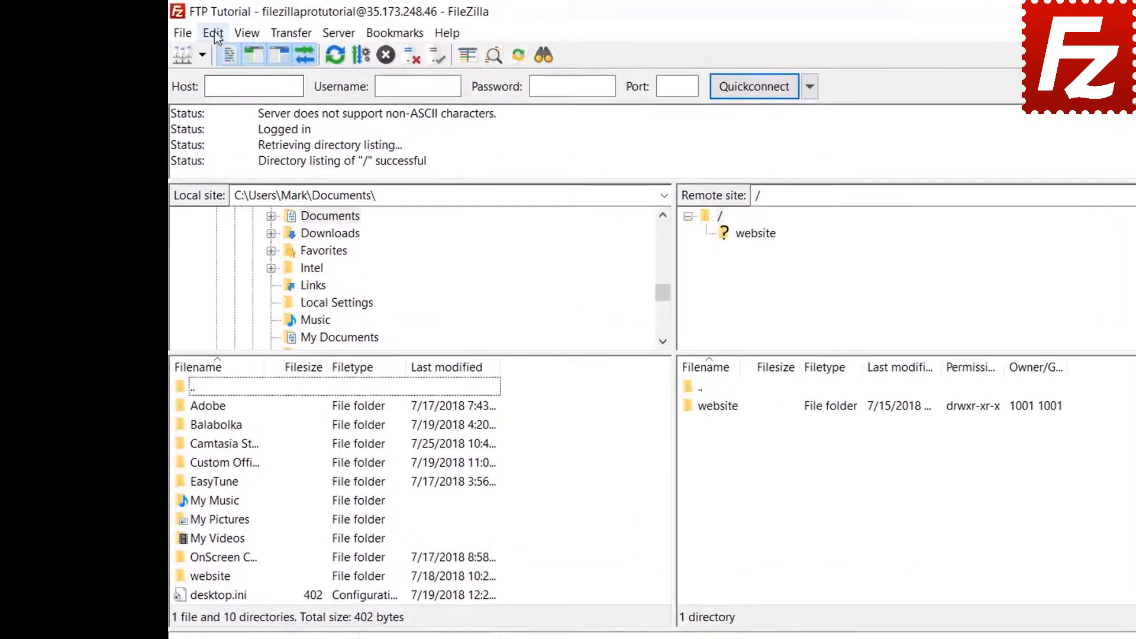
- Clear the private data for the Quickconnect history and Reconnect information categories
click(214, 33)
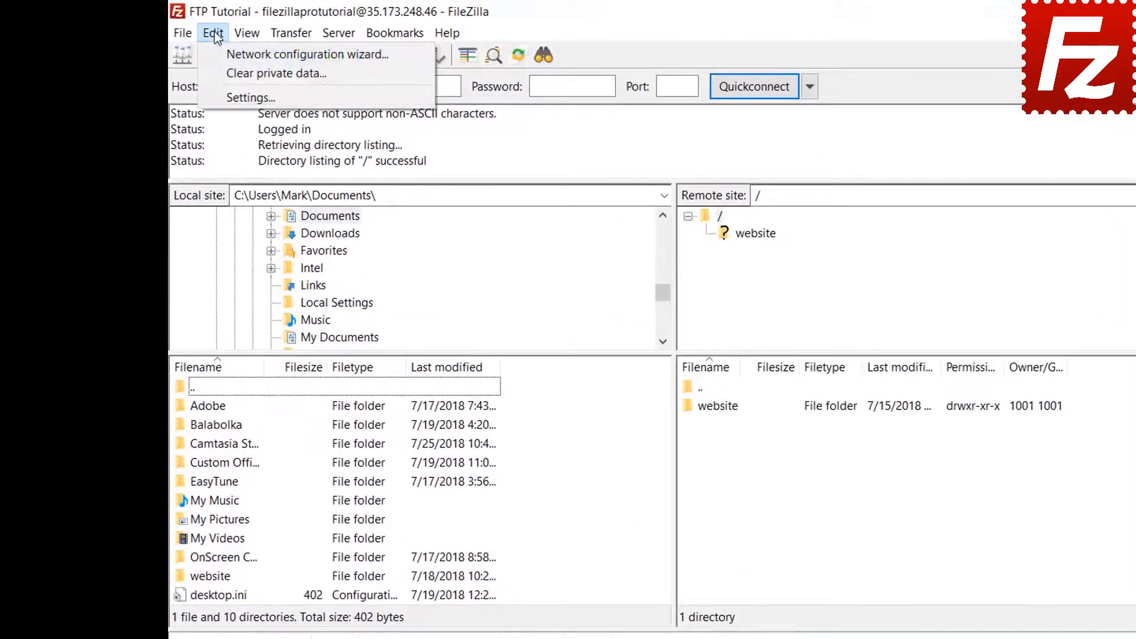
click(219, 73)
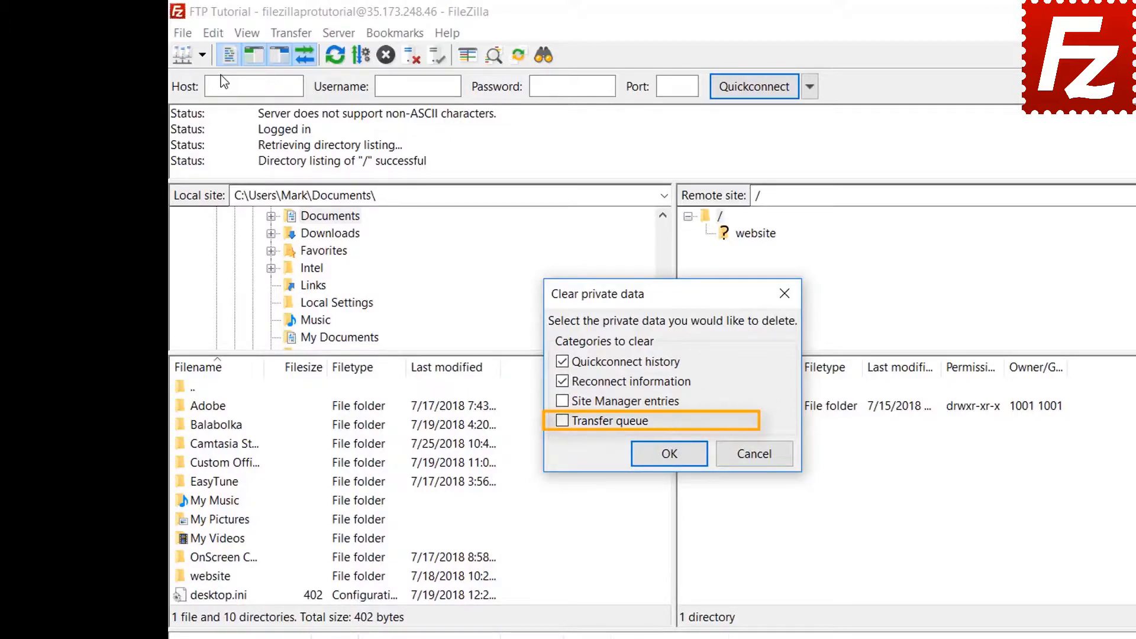
click(664, 459)
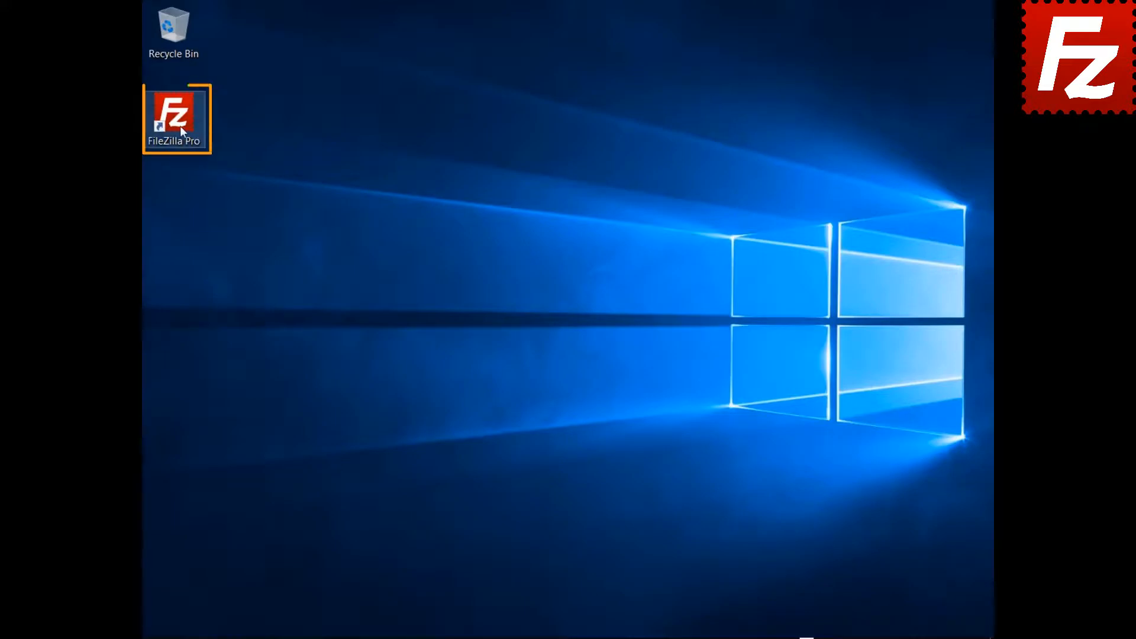
- Launch FileZilla Pro from the desktop and connect to the saved FTP Tutorial site
double_click(180, 125)
click(168, 46)
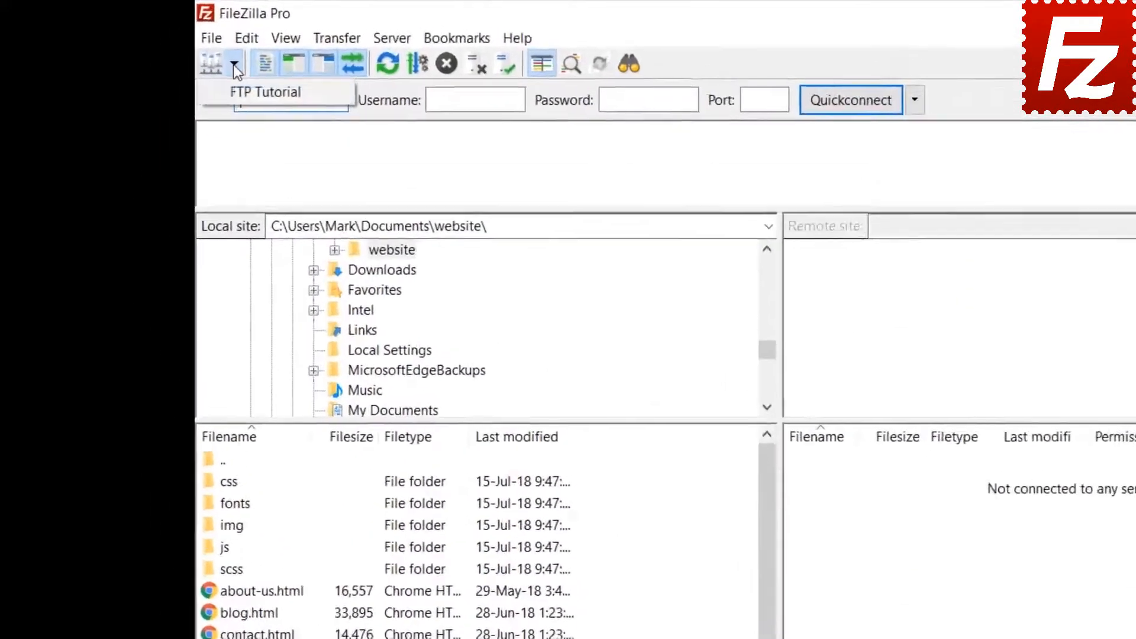
click(243, 93)
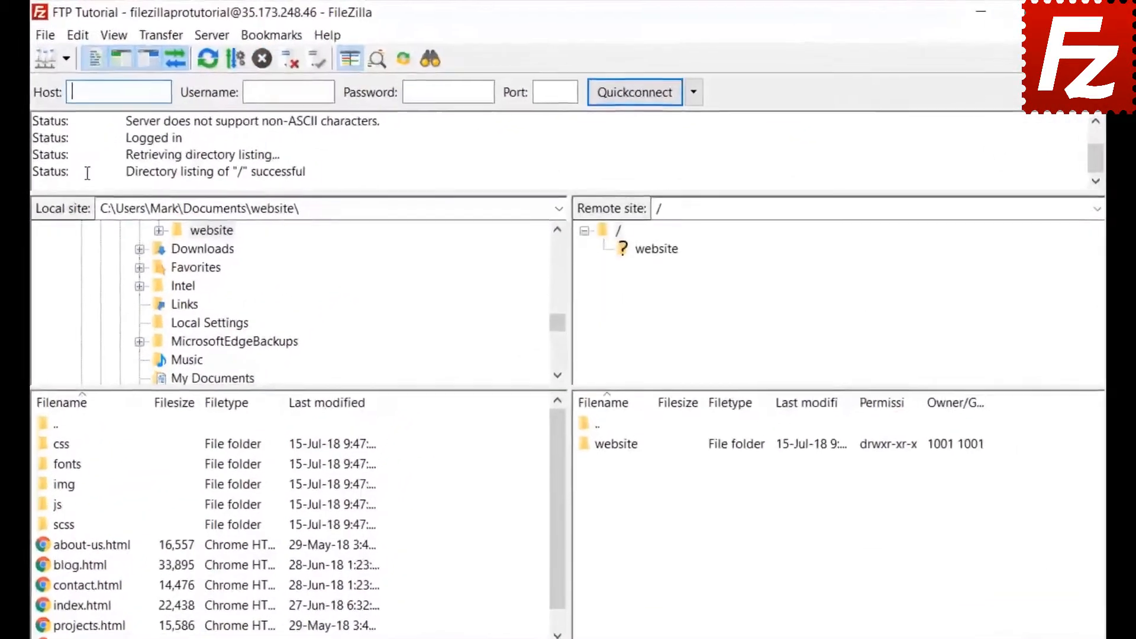
- Open a remote file search in the root directory that matches all conditions, with the first condition set to Filename contains .jpg
click(429, 59)
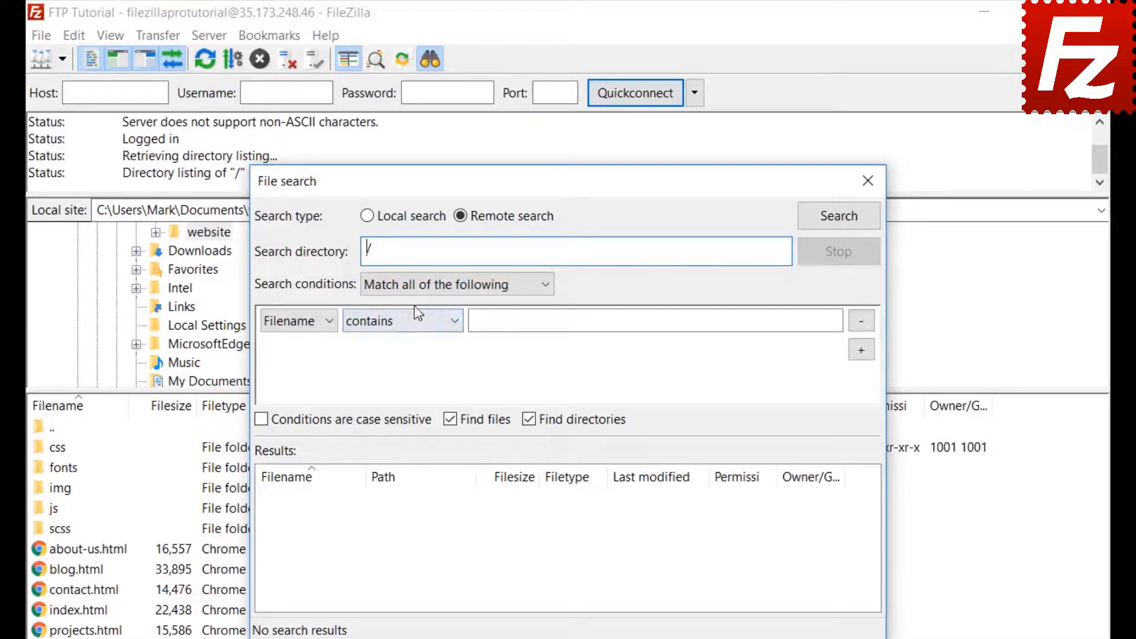
click(416, 285)
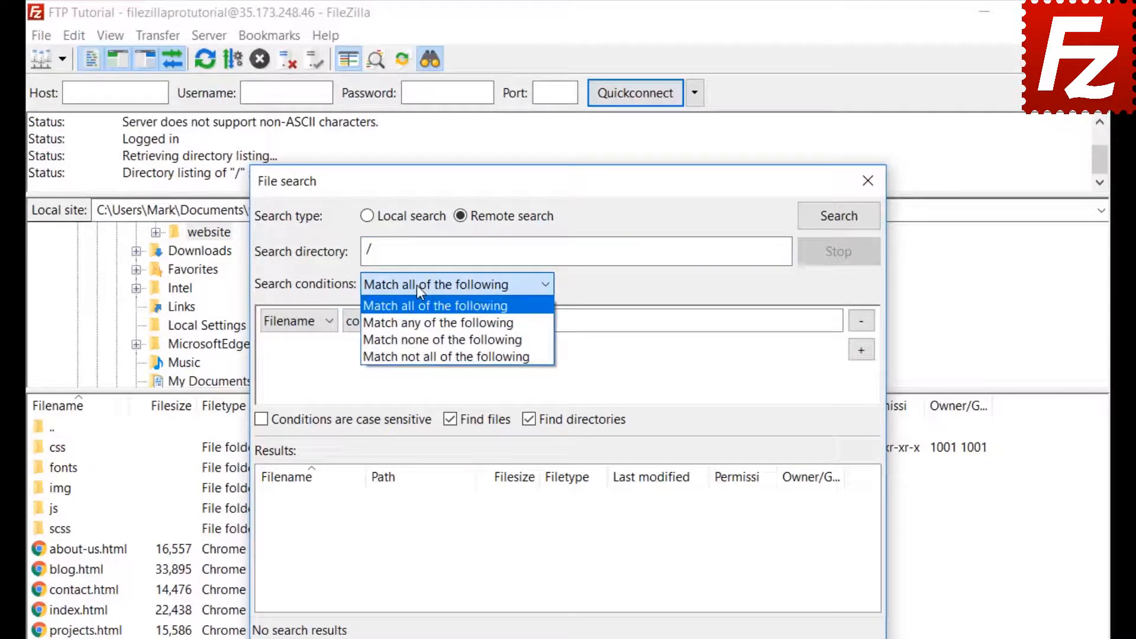
click(416, 285)
click(291, 322)
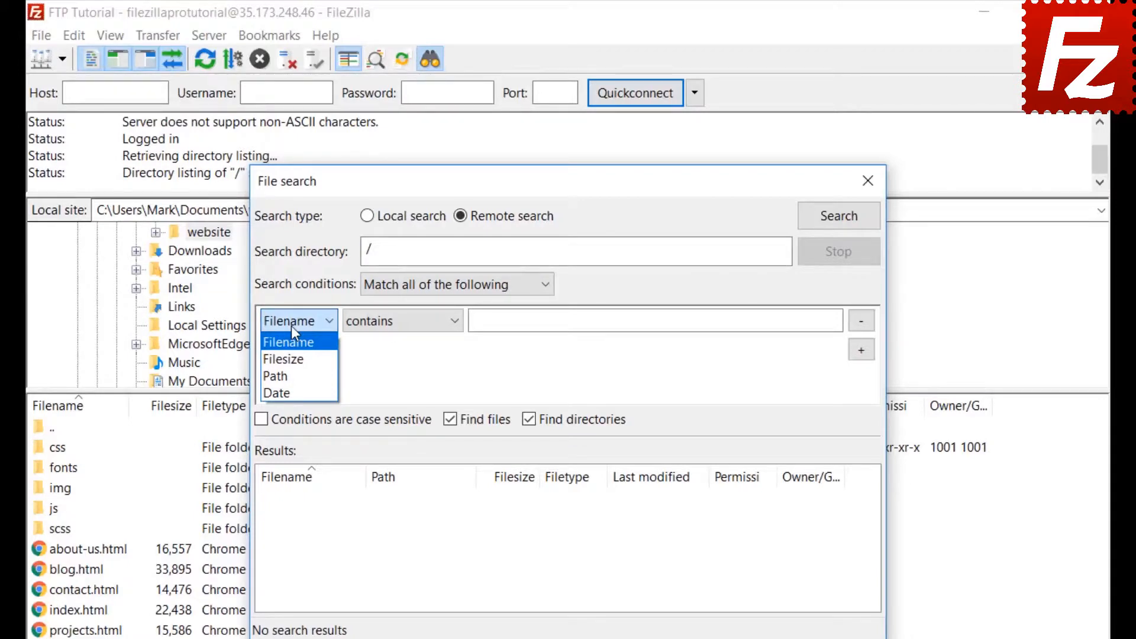
click(291, 326)
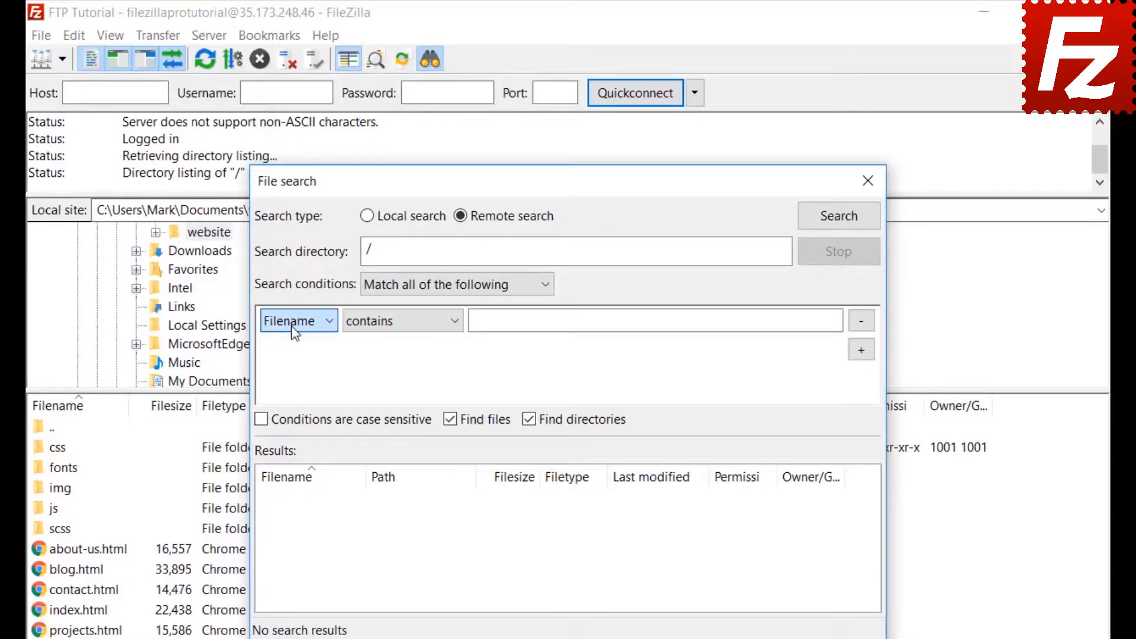
click(403, 335)
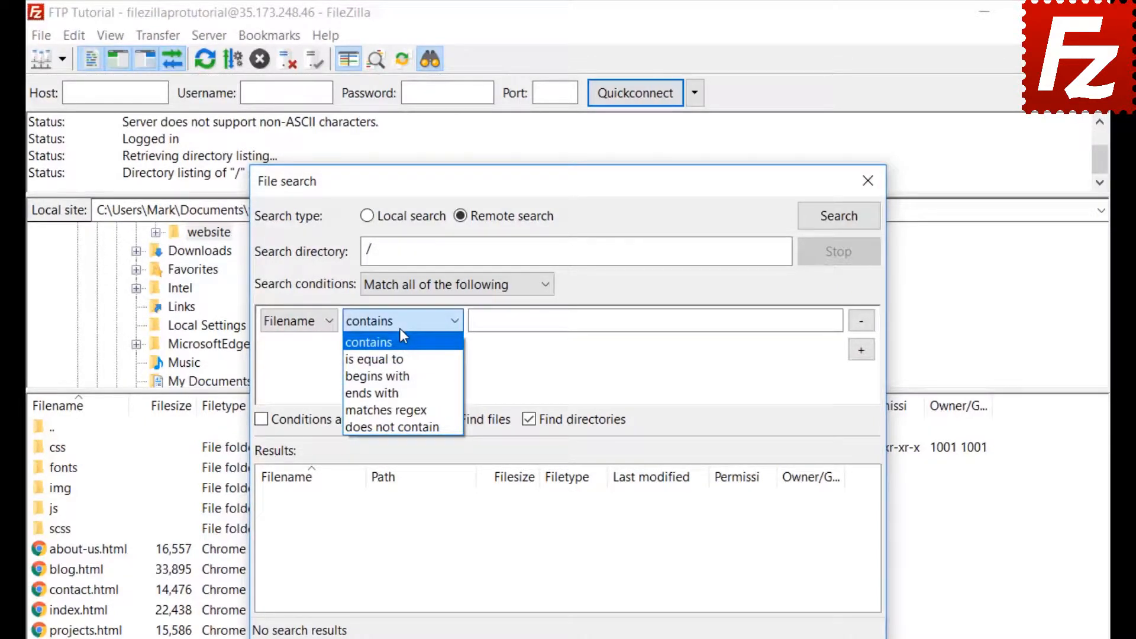
click(401, 335)
click(312, 321)
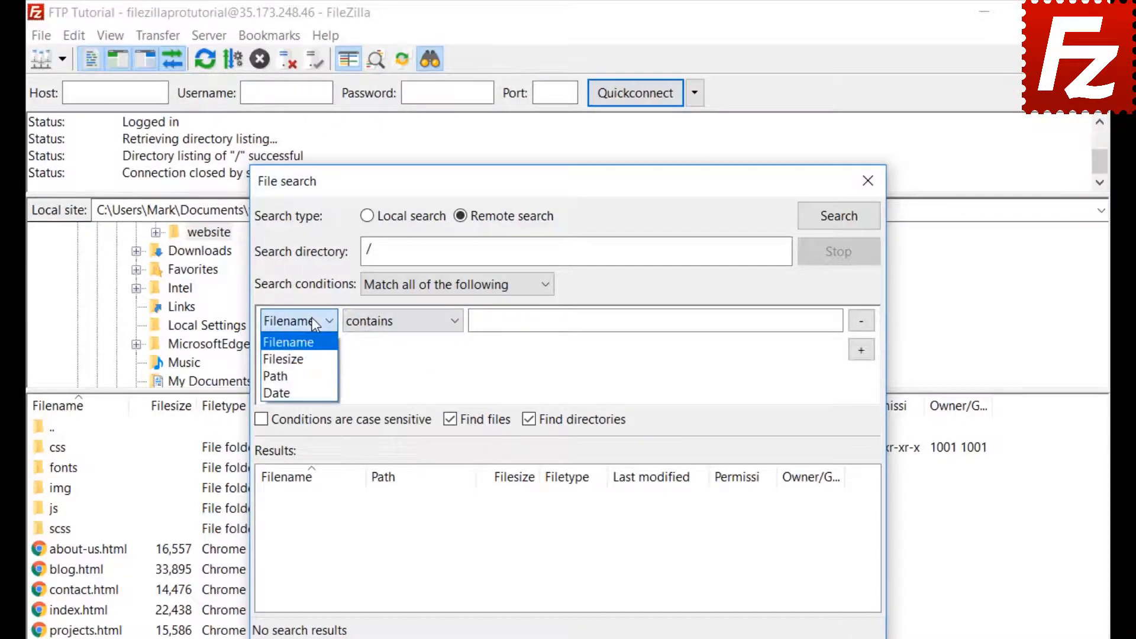
click(314, 342)
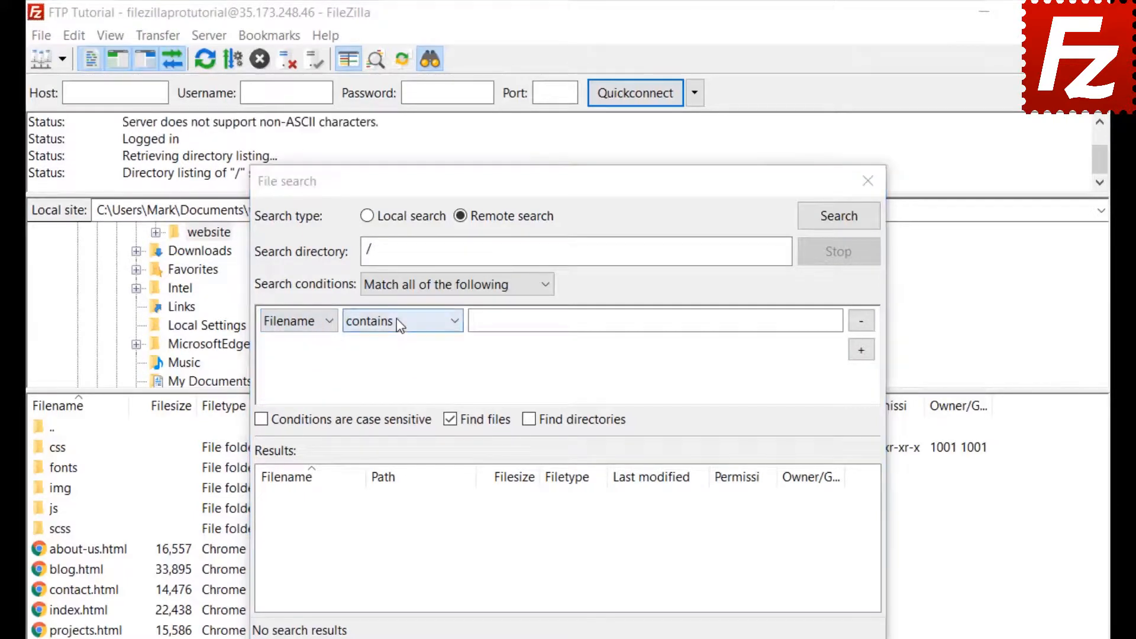
click(398, 320)
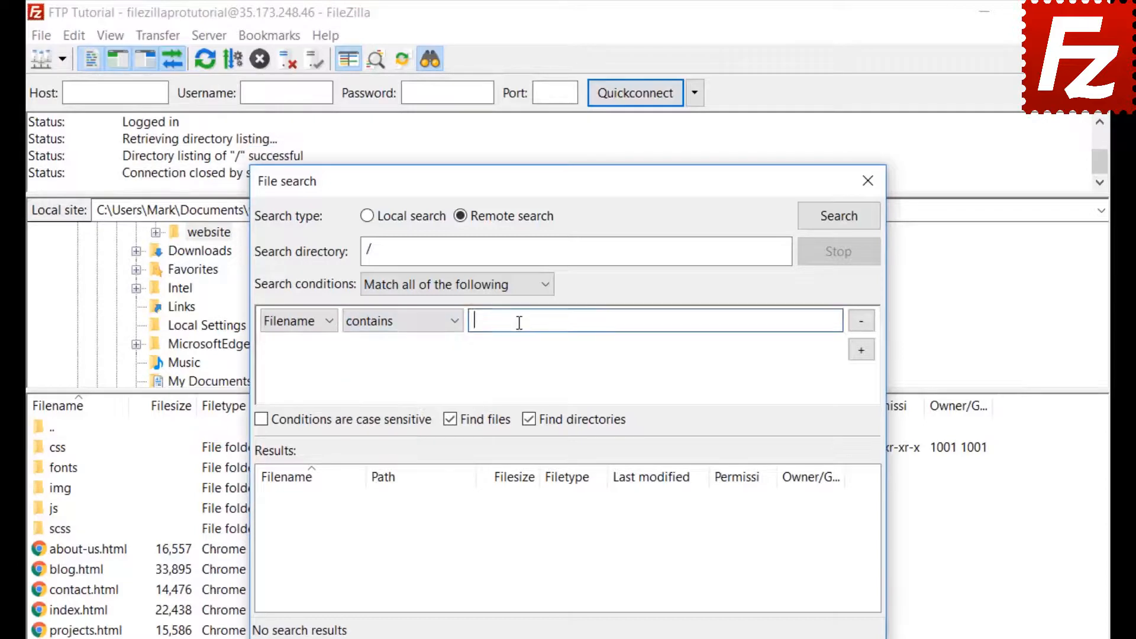
text(.jpg)
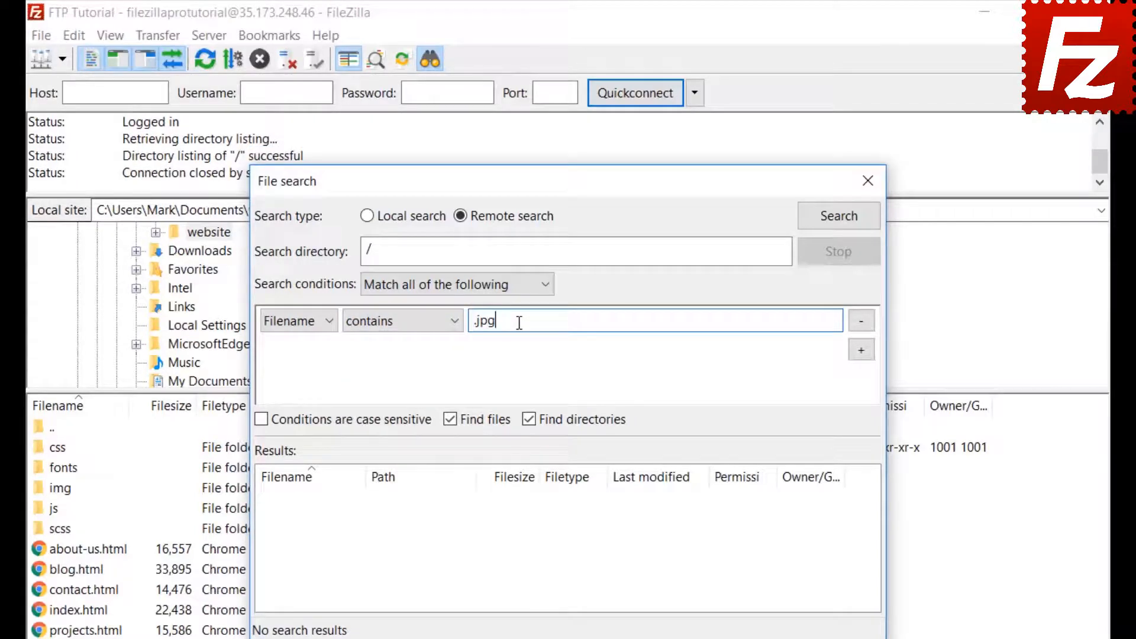
- Add a second search condition that requires Filesize greater than 500000 bytes
click(861, 349)
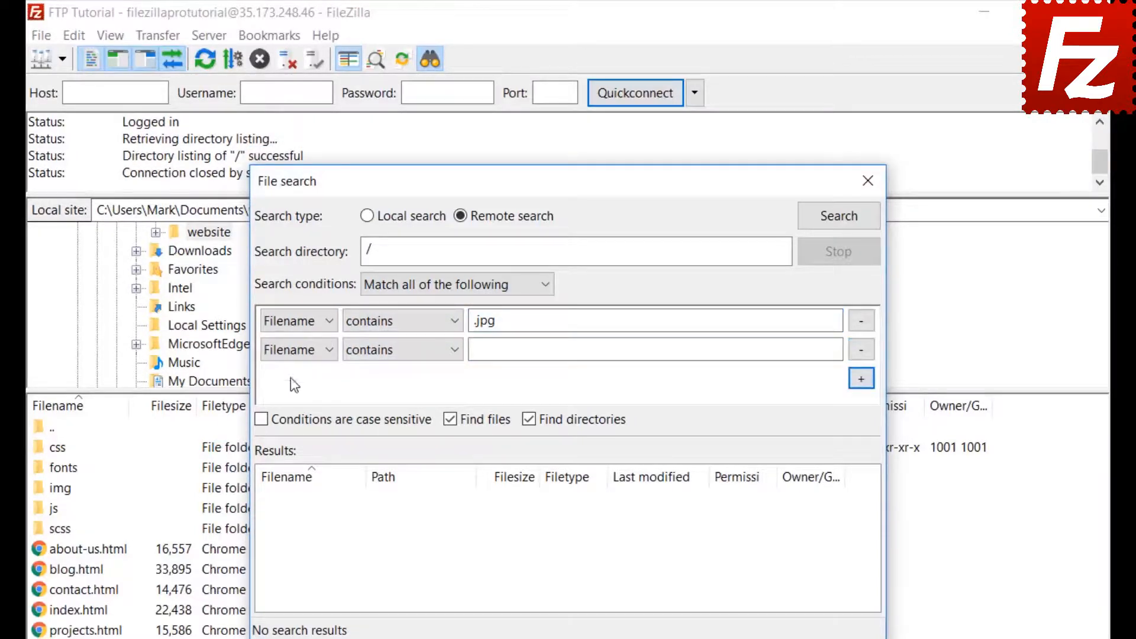
click(297, 349)
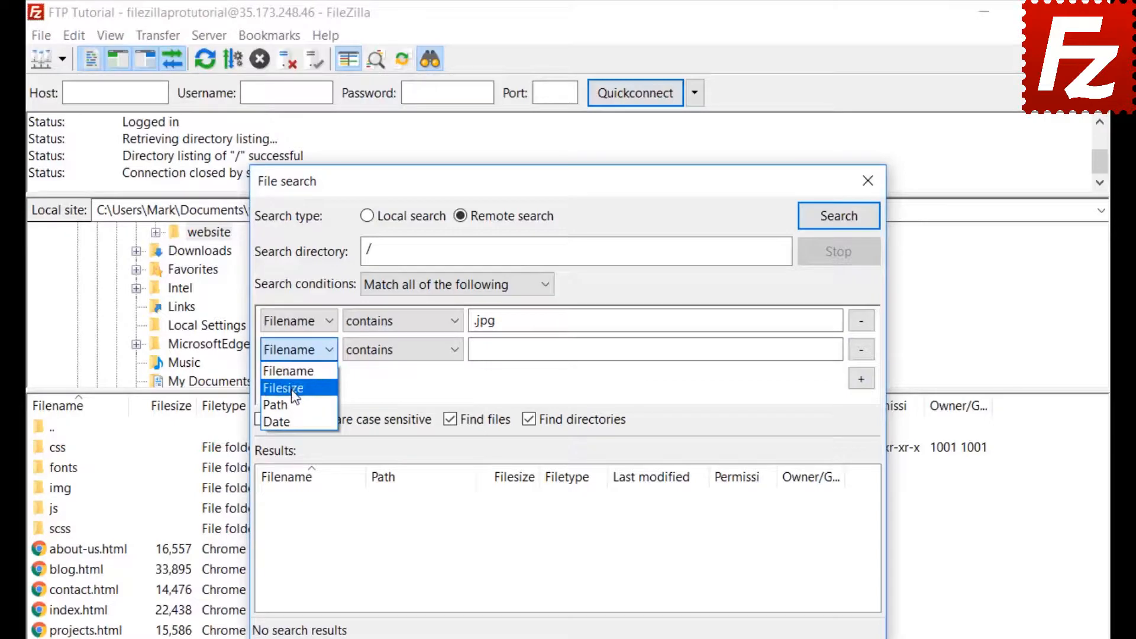
click(293, 389)
click(381, 349)
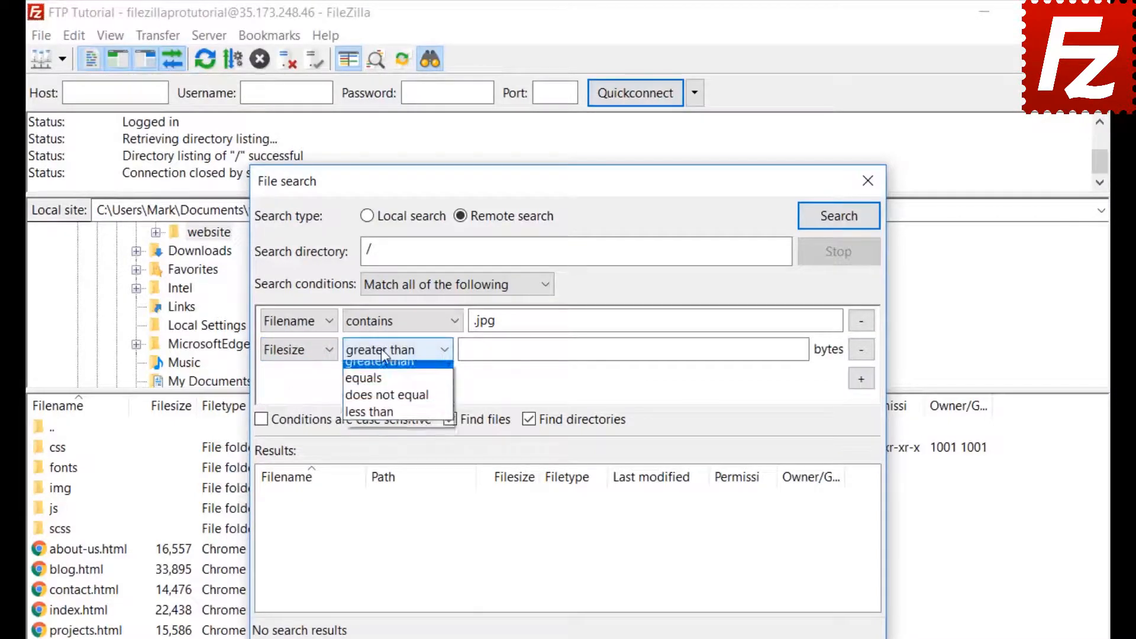
click(381, 349)
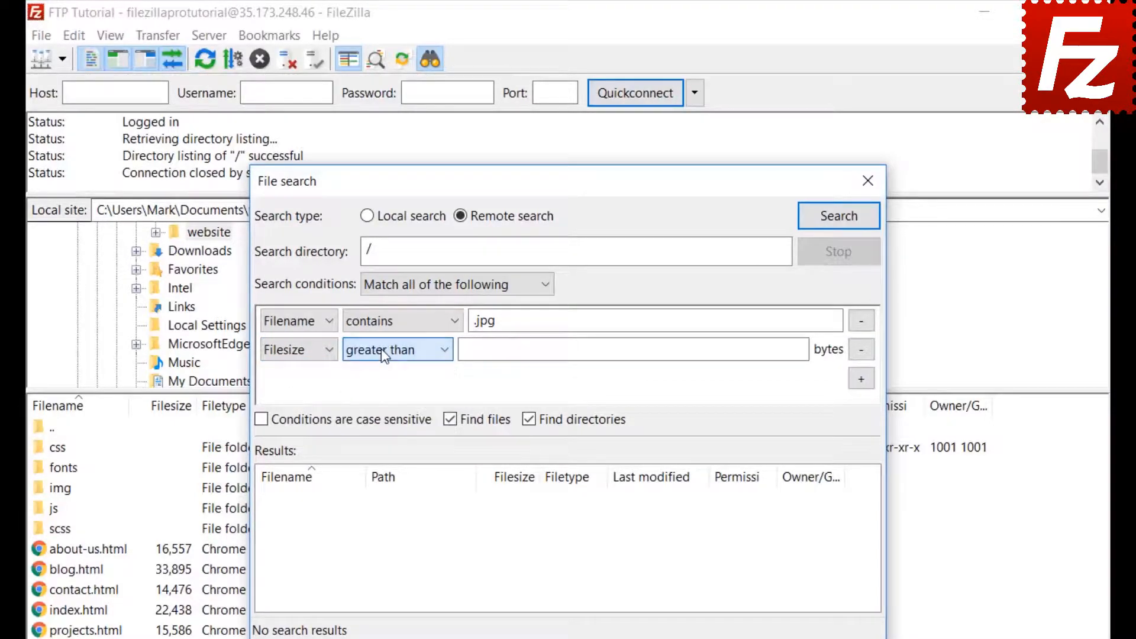
click(472, 349)
text(500000)
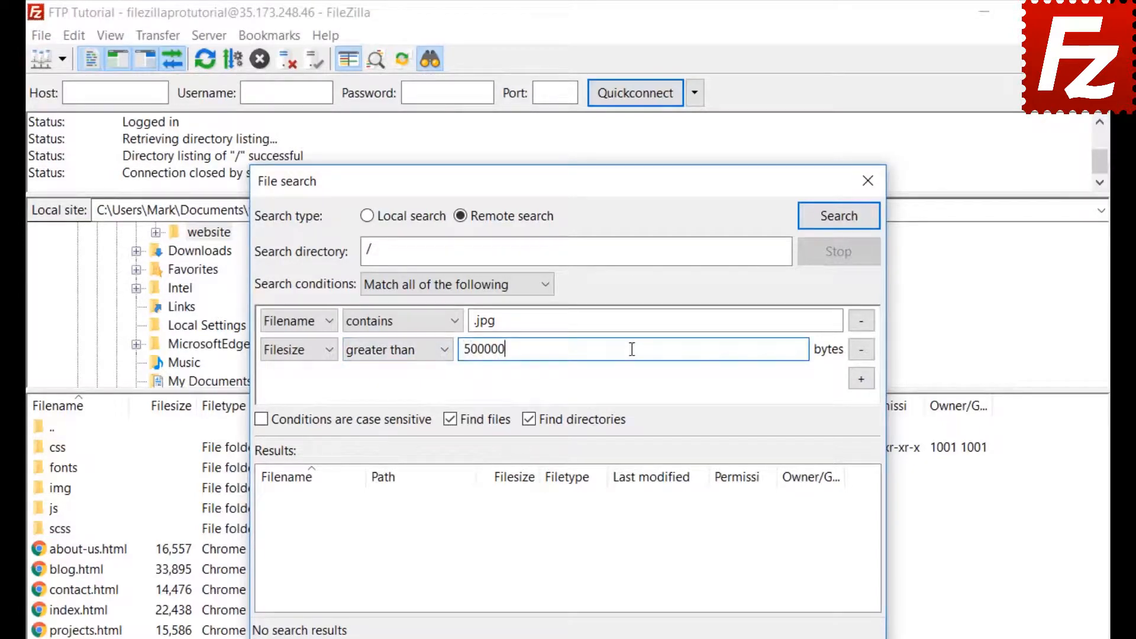
- Exclude directories from the results, move the search dialog aside and run the remote search
click(530, 420)
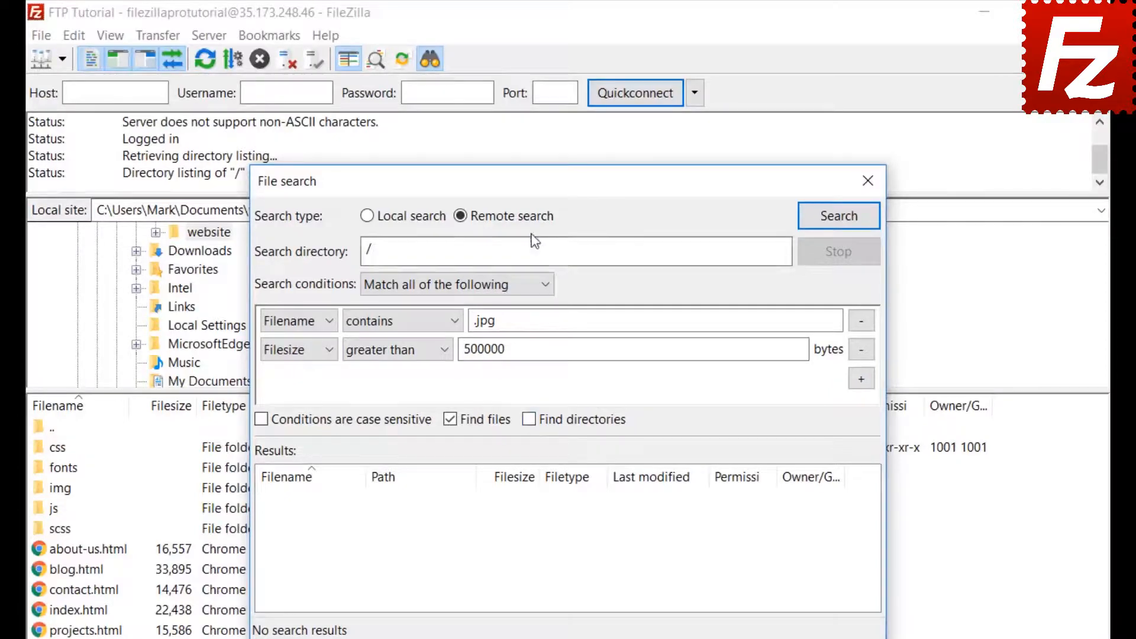
drag(541, 180, 747, 181)
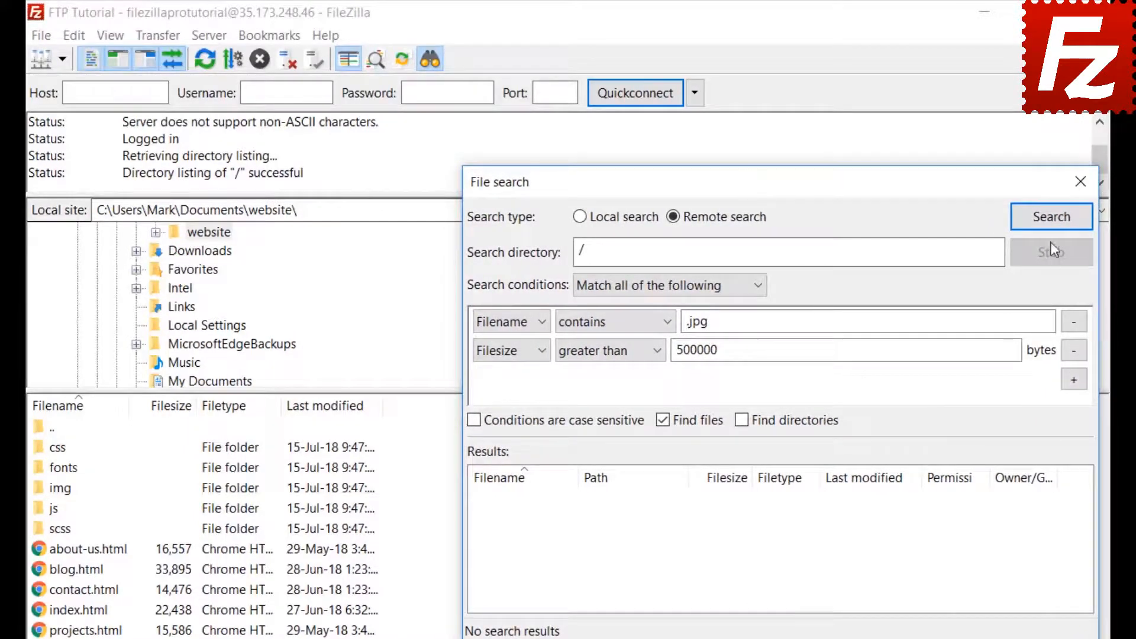
click(1051, 218)
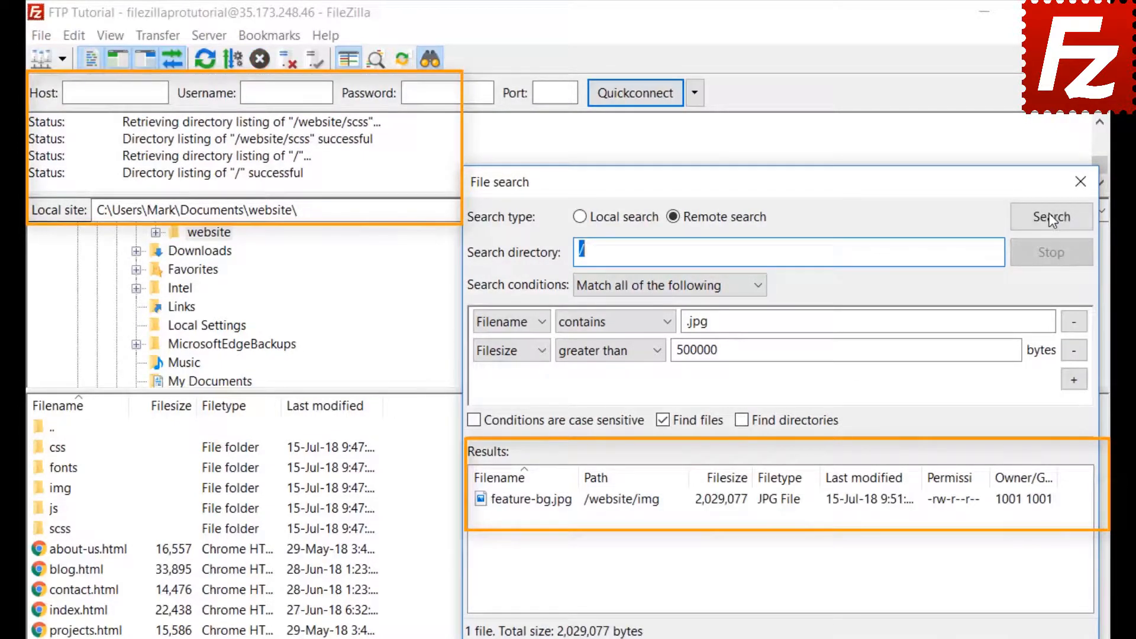
- Add the found feature-bg.jpg to the download queue only, keeping the remote path structure, and close the file search
right_click(568, 508)
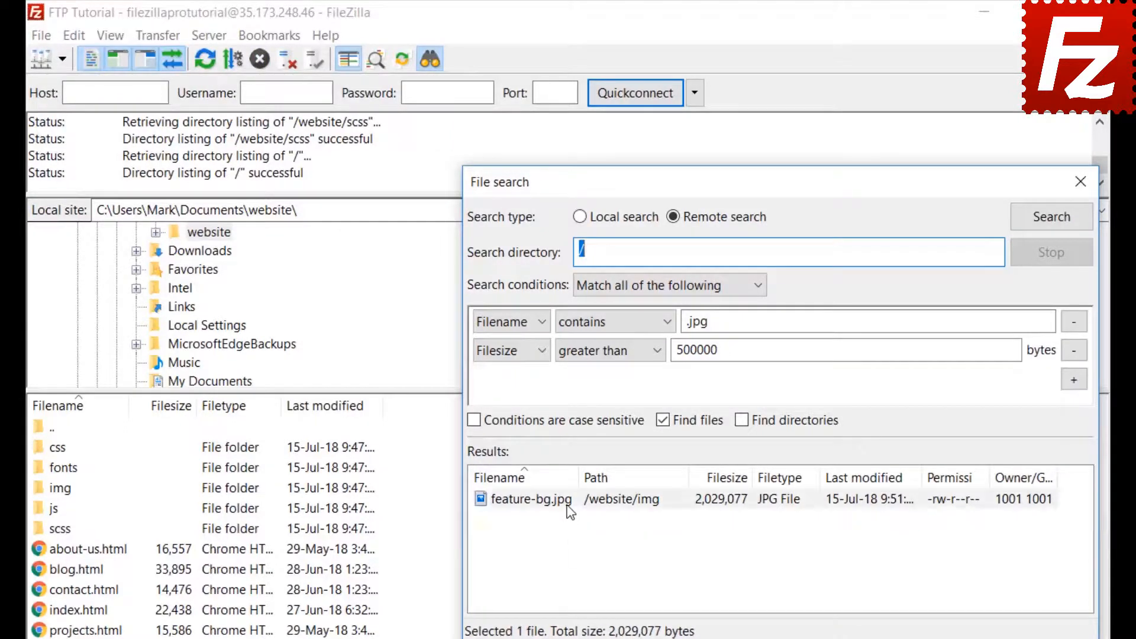
click(580, 518)
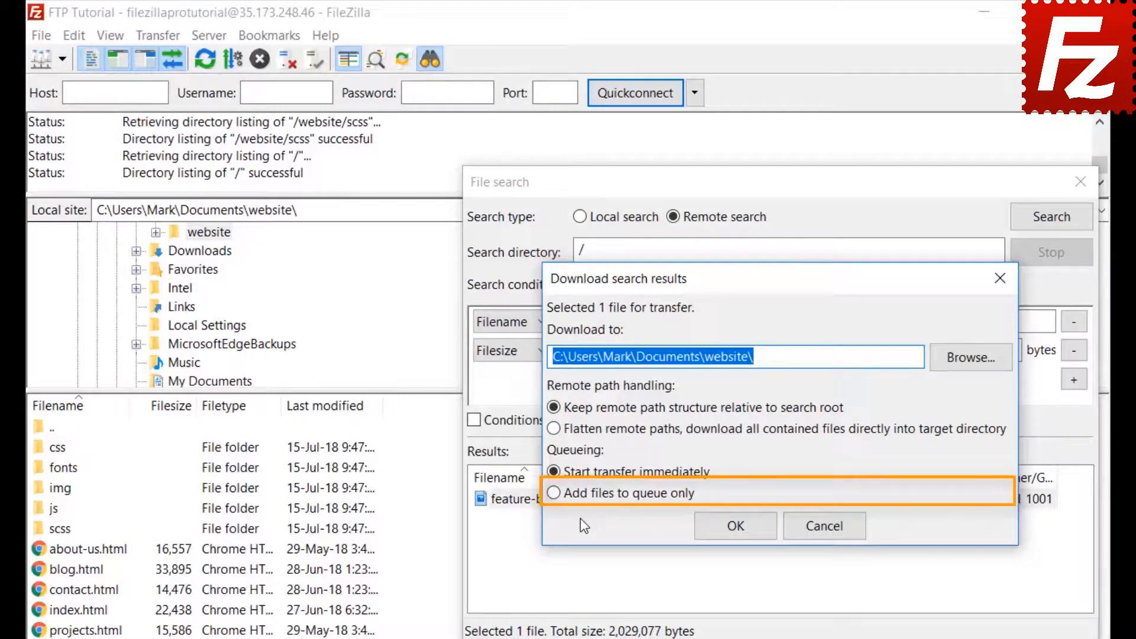
click(552, 493)
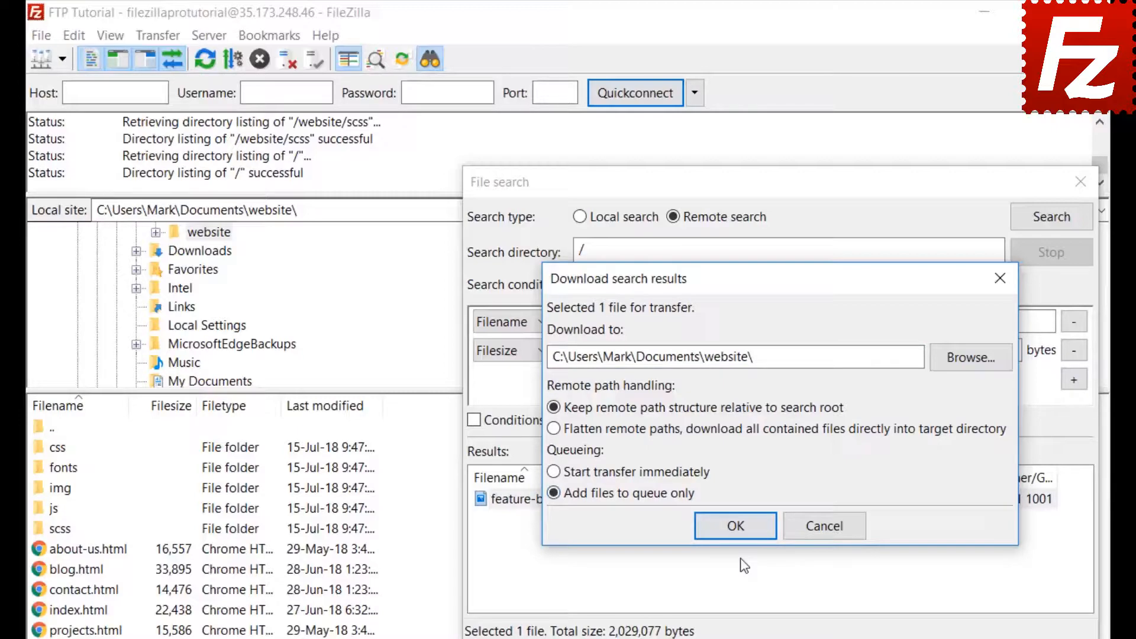
click(736, 526)
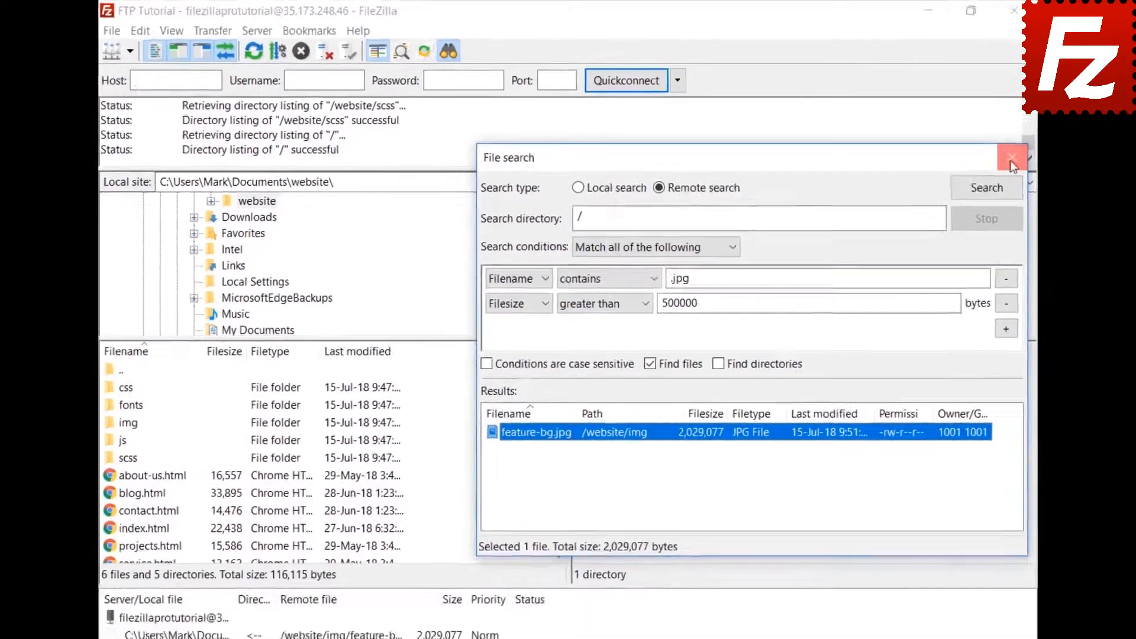
click(1081, 182)
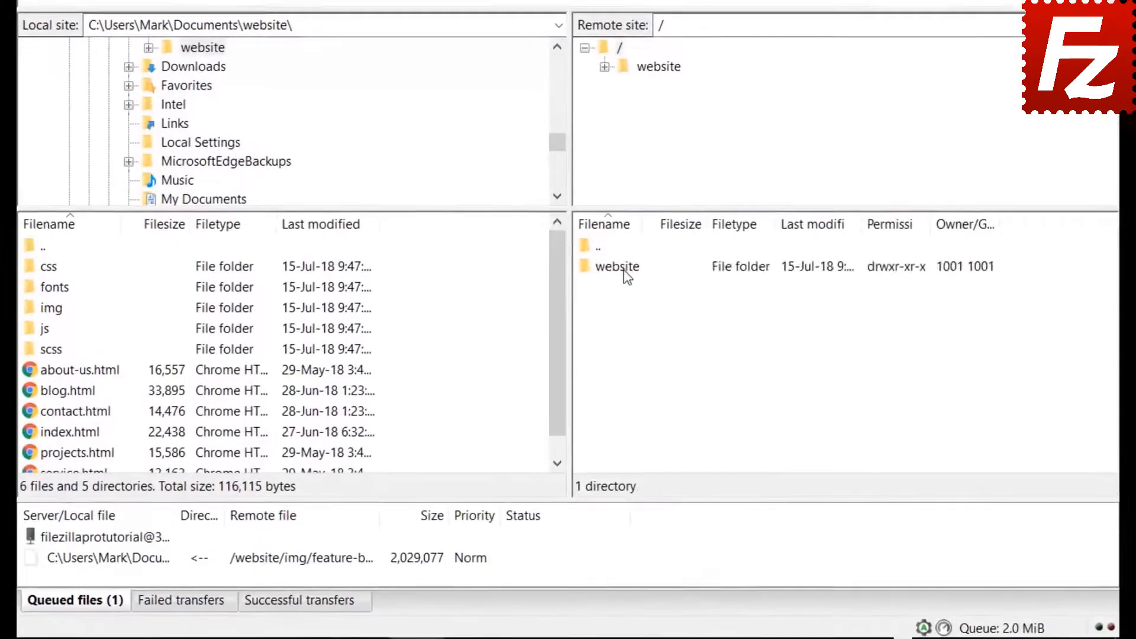
- Open the css folder inside the remote website directory and select the file just below bootstrap.css
double_click(613, 325)
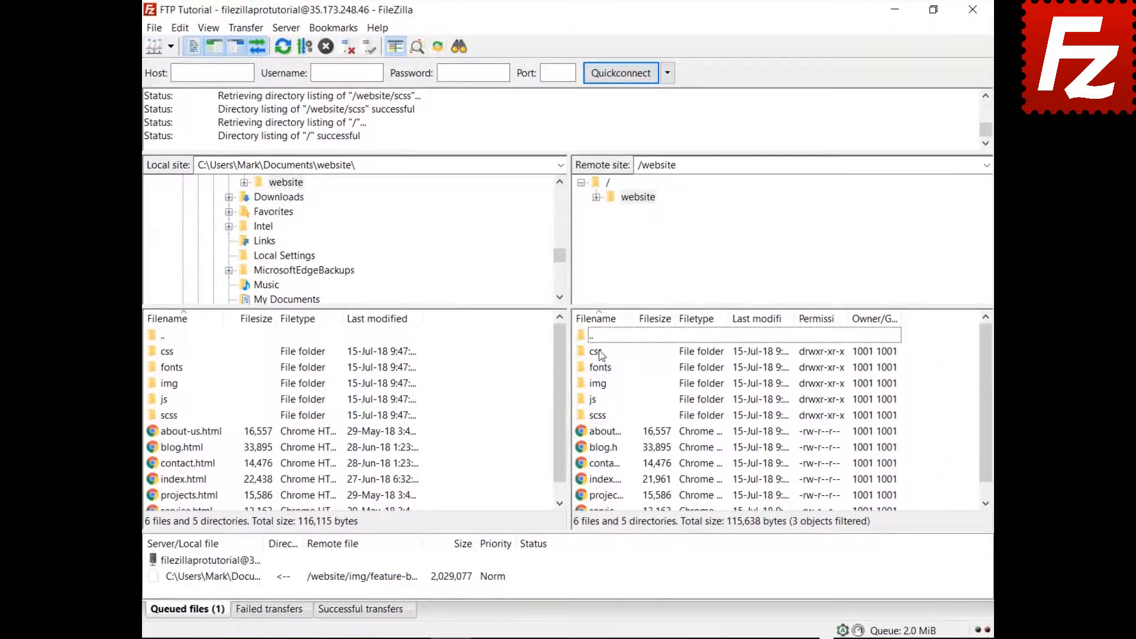
click(598, 352)
double_click(599, 352)
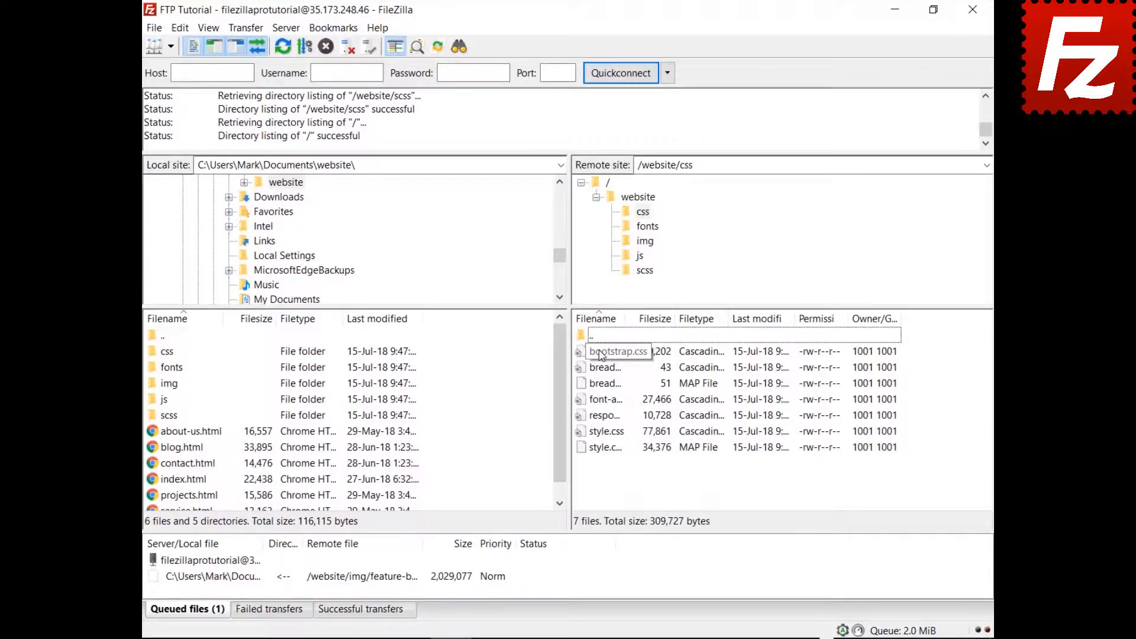
click(601, 354)
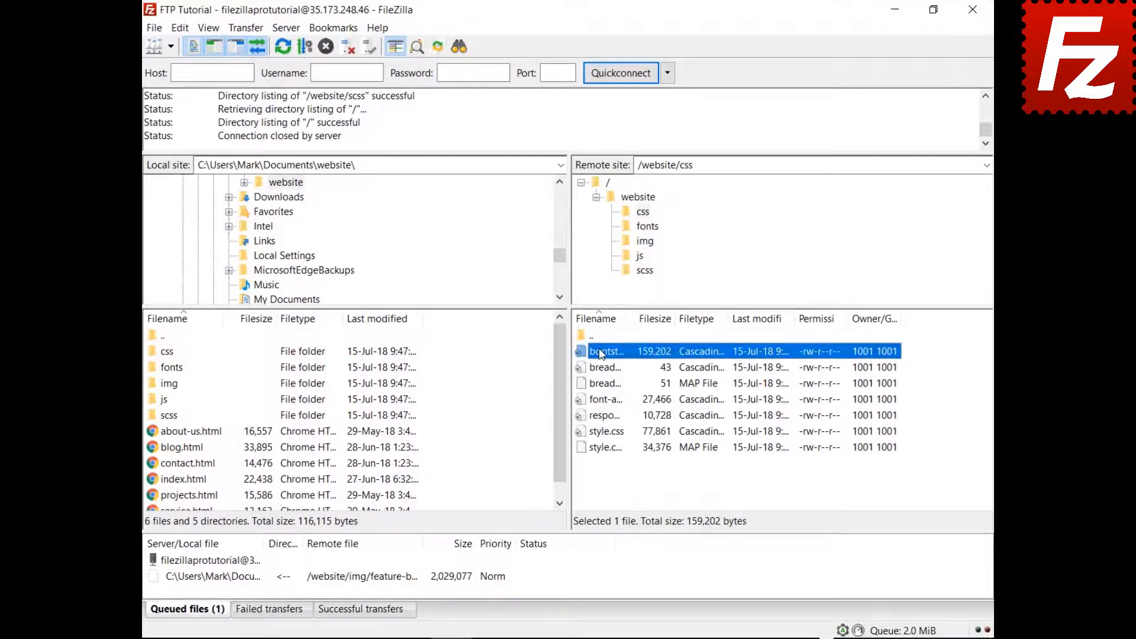
key(Down)
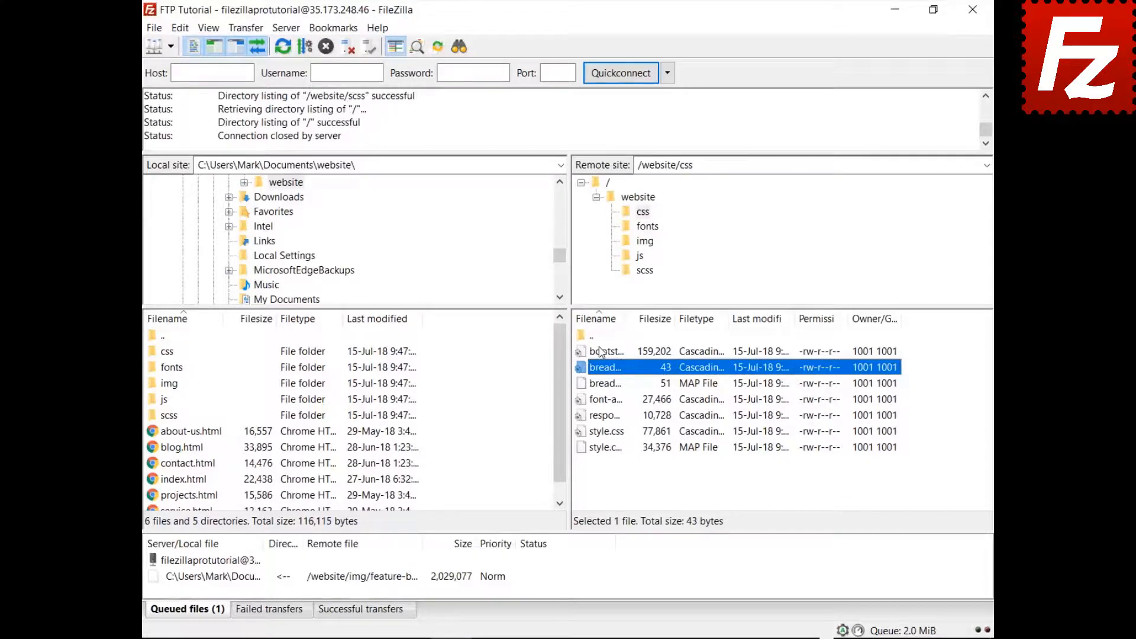
- Filter the remote css folder with a Quick Search for style and choose the Invert Filter option
key(ctrl+f)
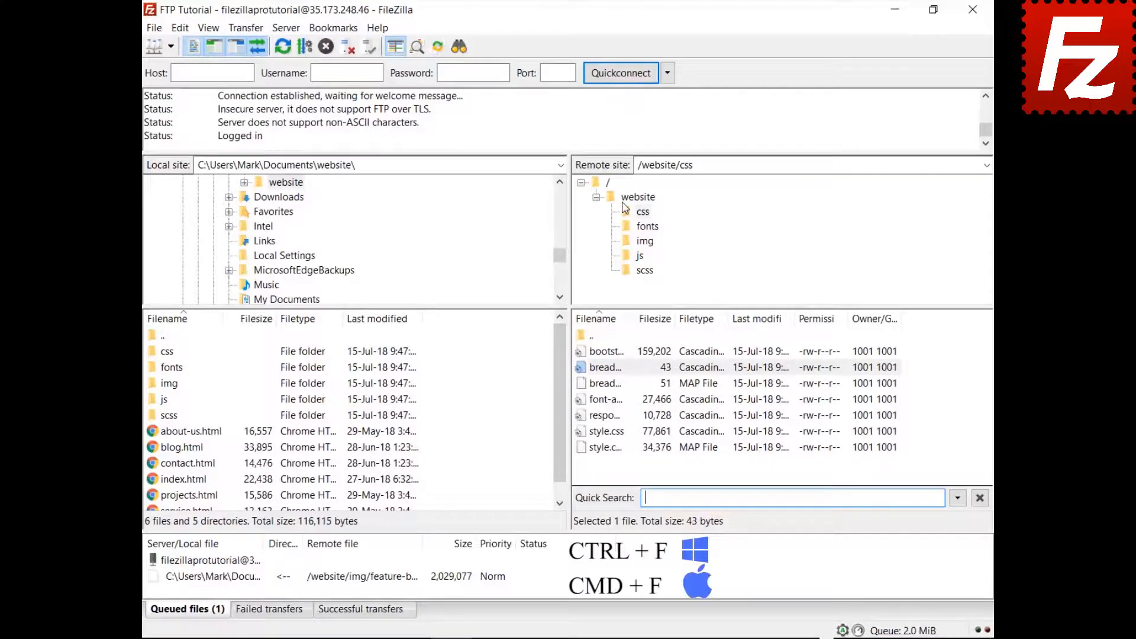
text(style)
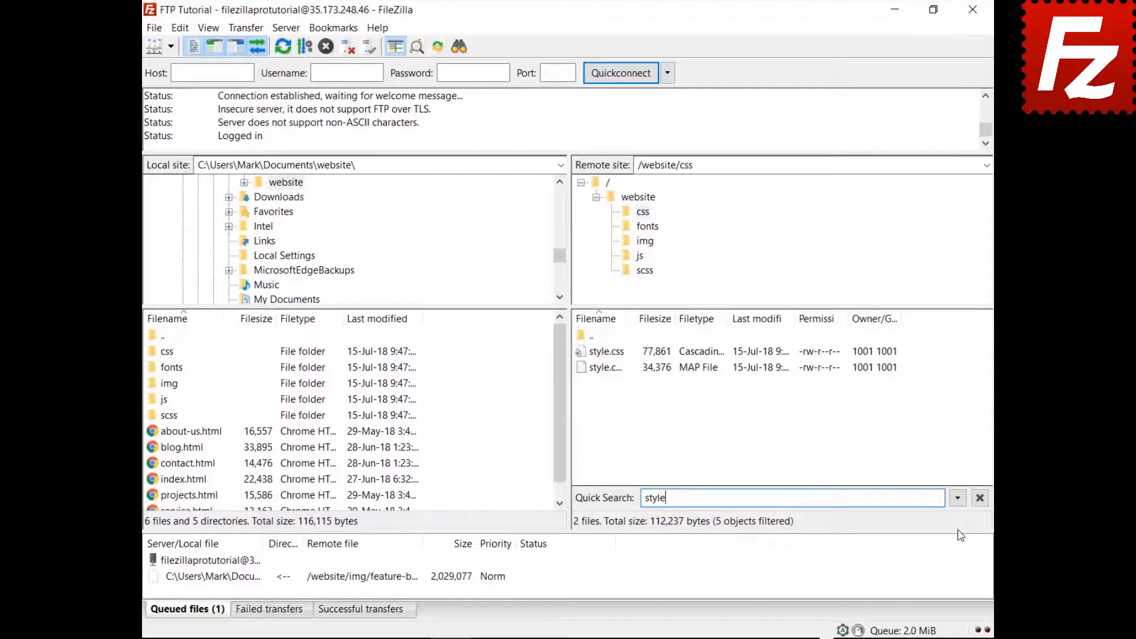
click(957, 497)
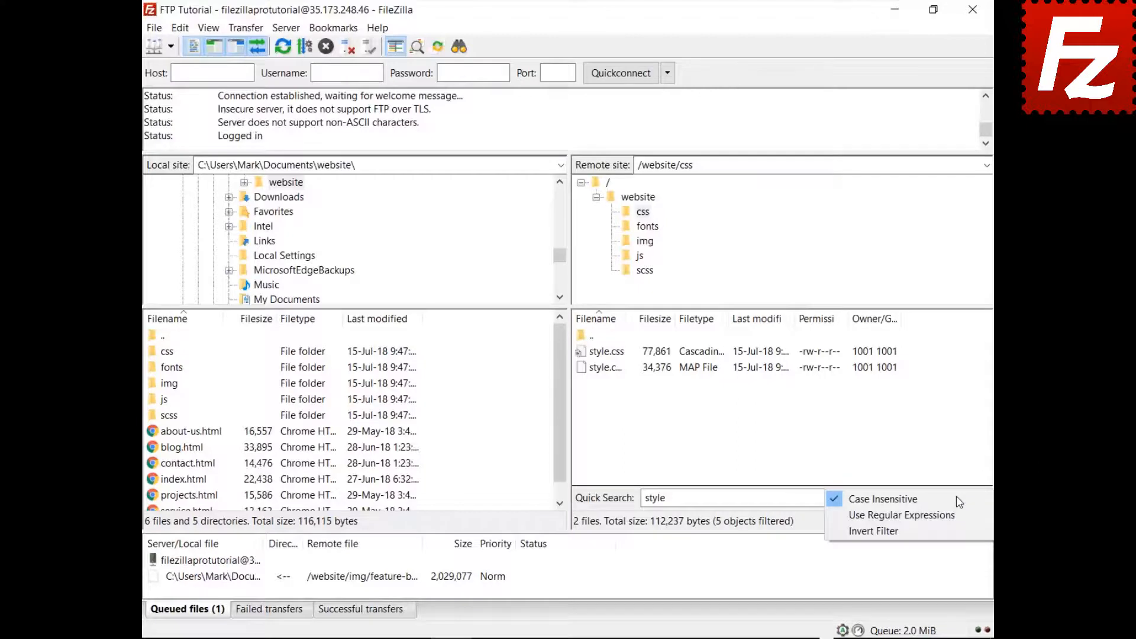
click(954, 531)
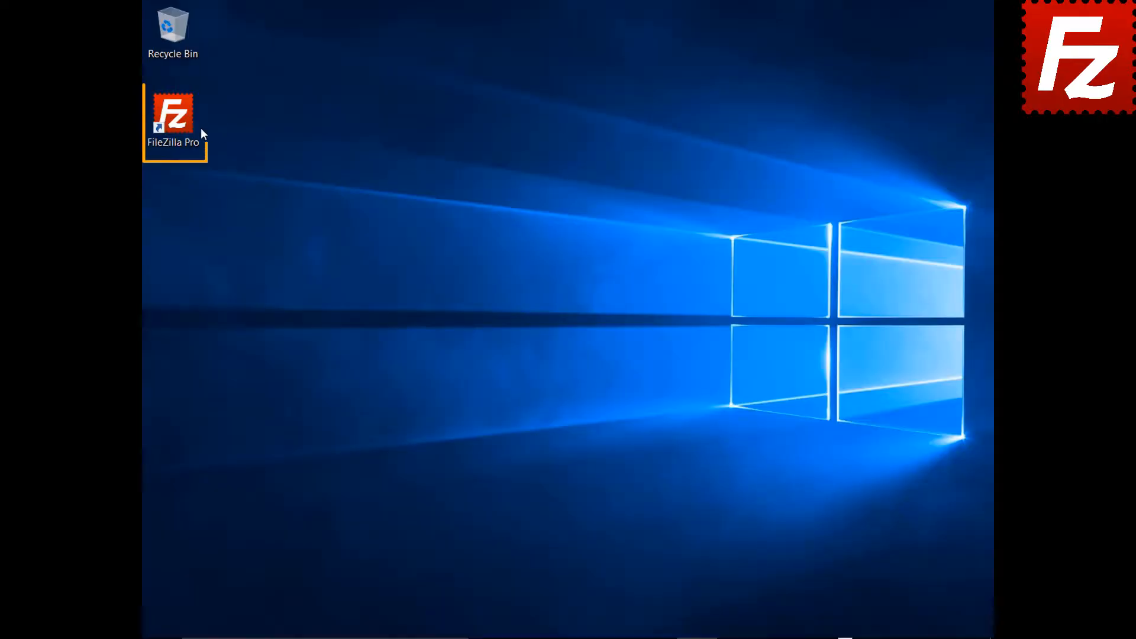
- Start FileZilla Pro from the desktop and connect to the saved FTP Tutorial site
double_click(180, 122)
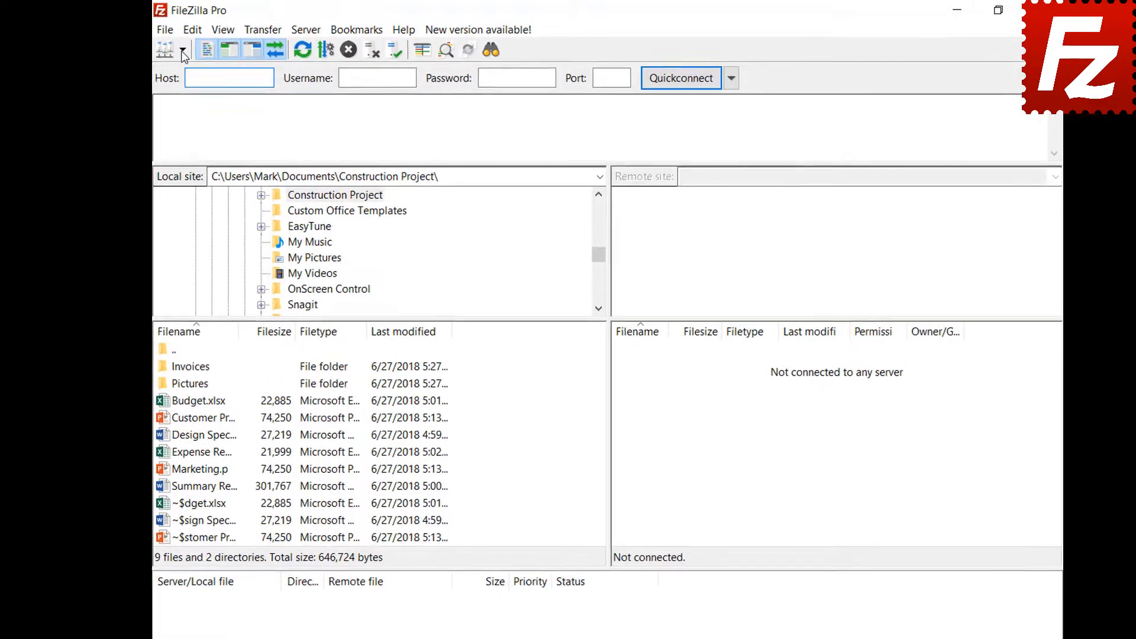
click(182, 49)
click(188, 71)
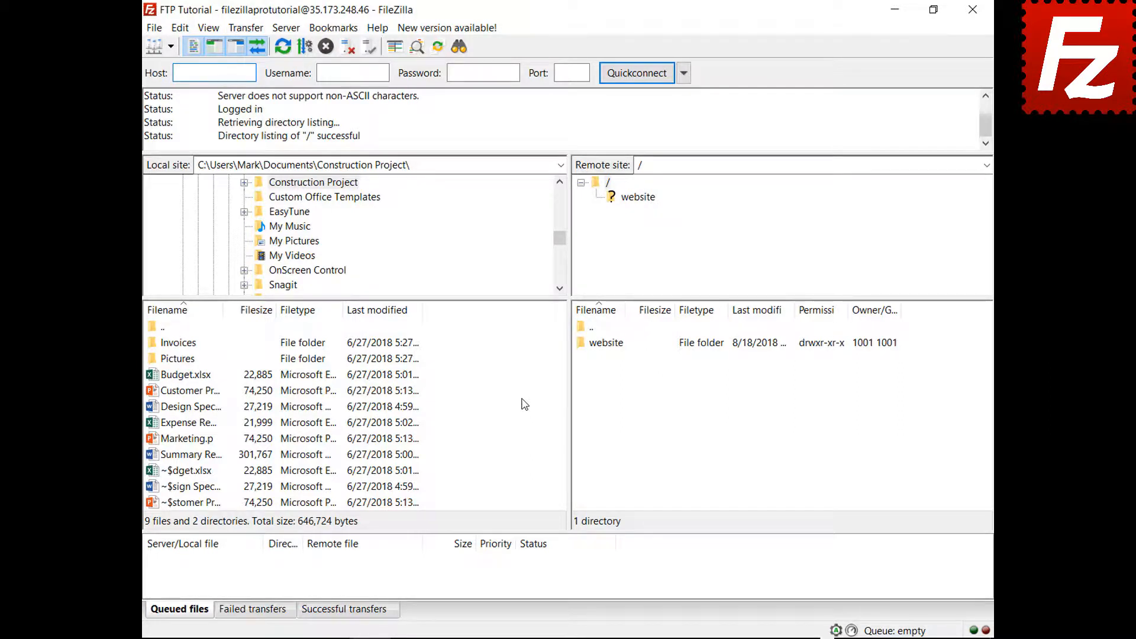
- Upload the Summary document from Construction Project straight to the remote root, and add Budget.xlsx to the upload queue
right_click(191, 456)
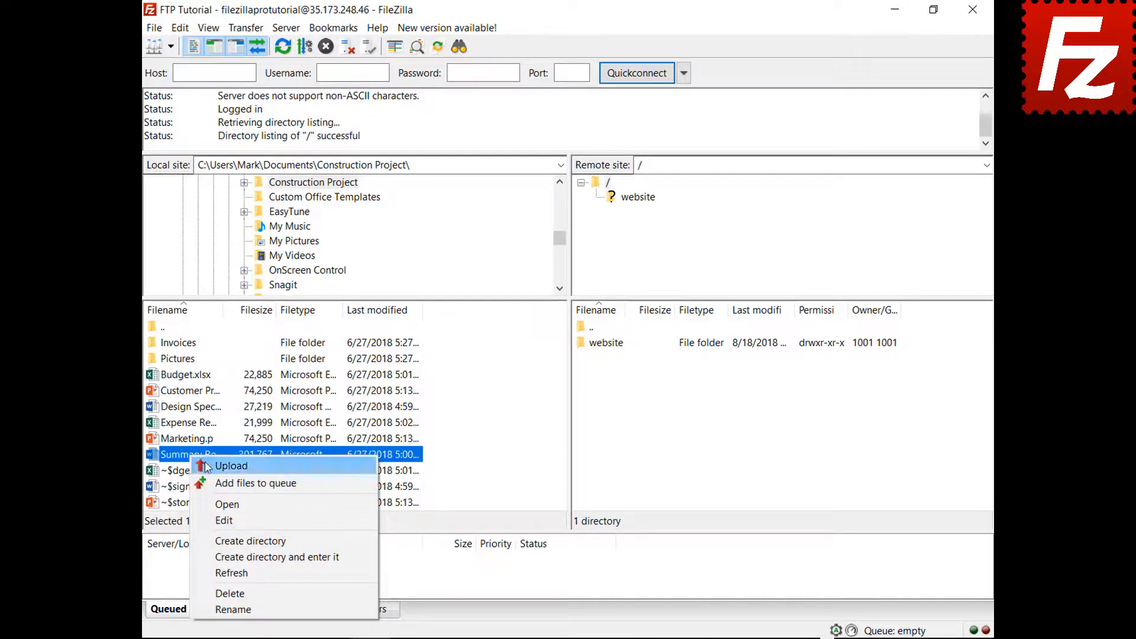
click(217, 467)
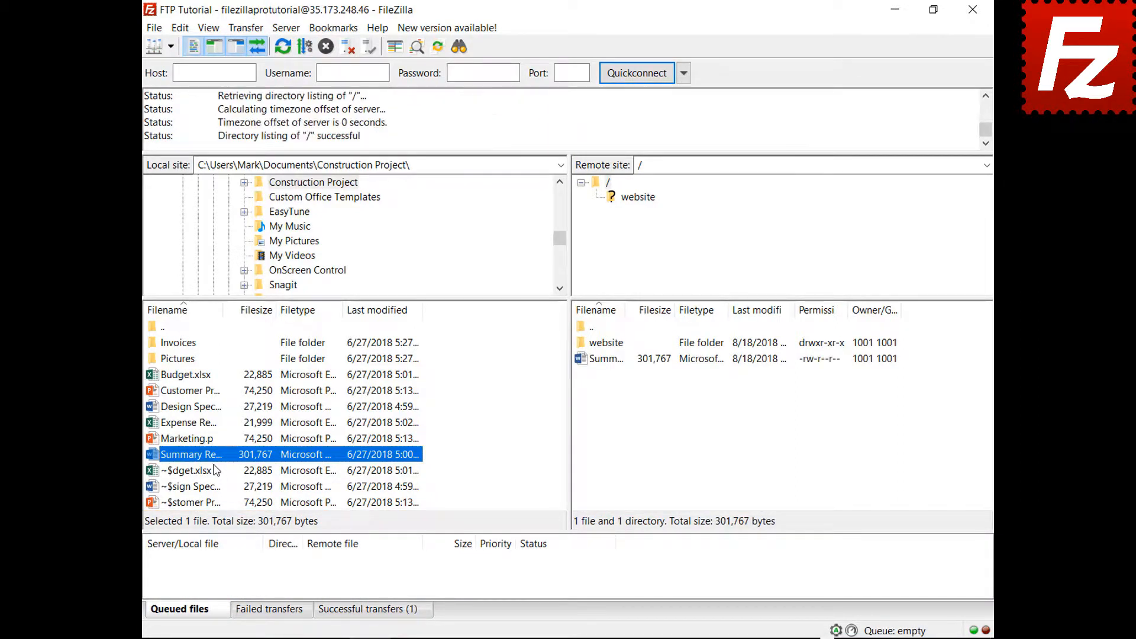
right_click(191, 376)
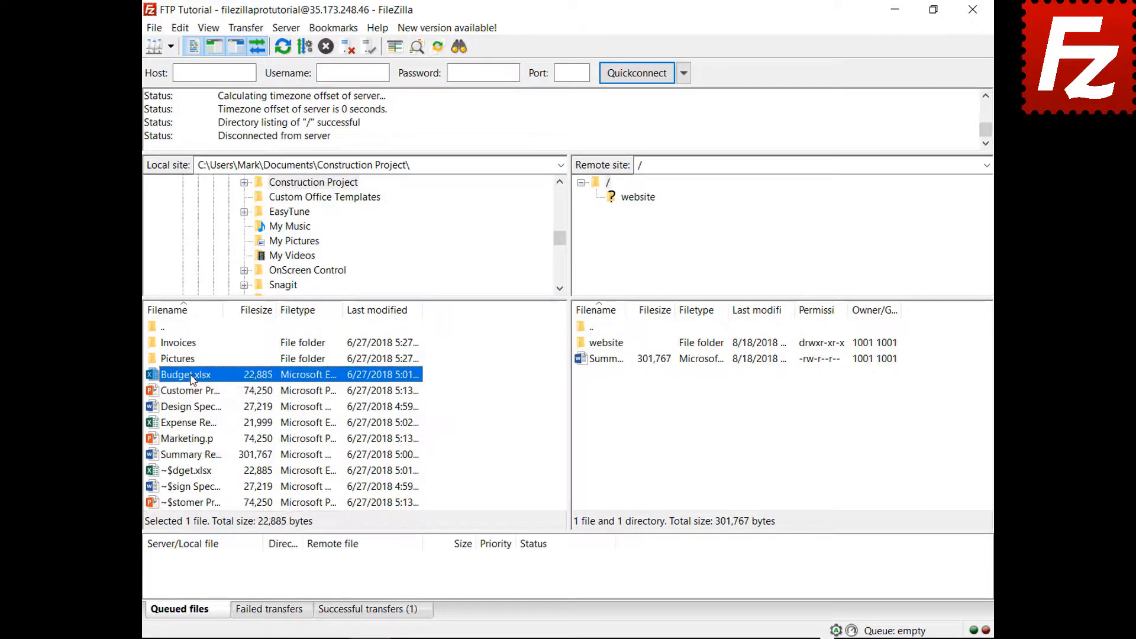
click(211, 403)
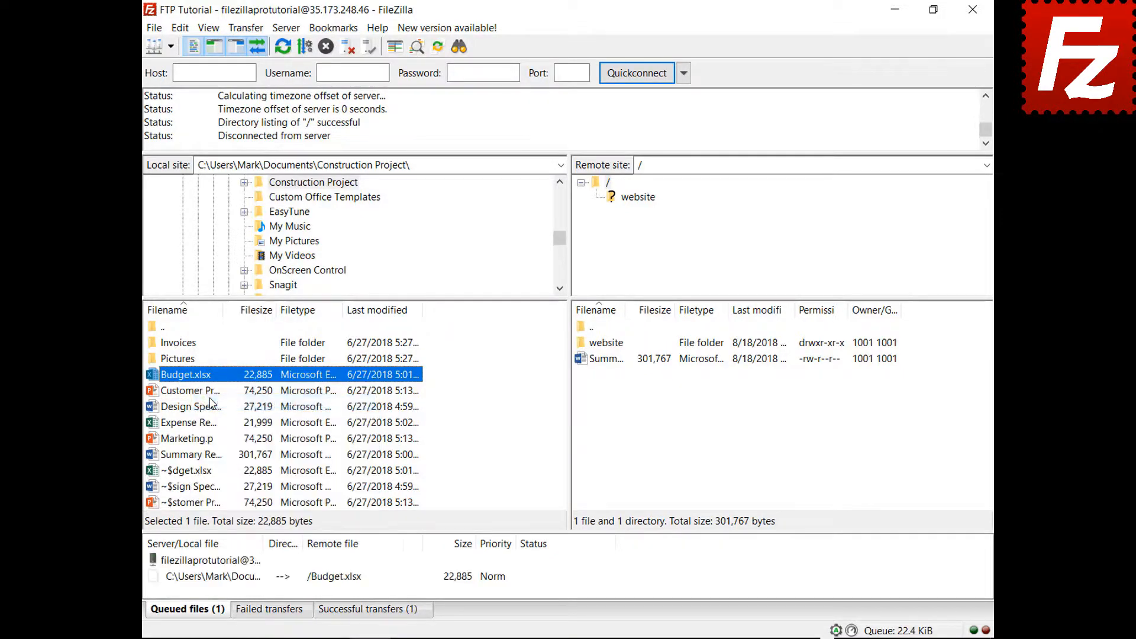
- Add the local Invoices folder to the upload queue and process the whole queue
right_click(188, 343)
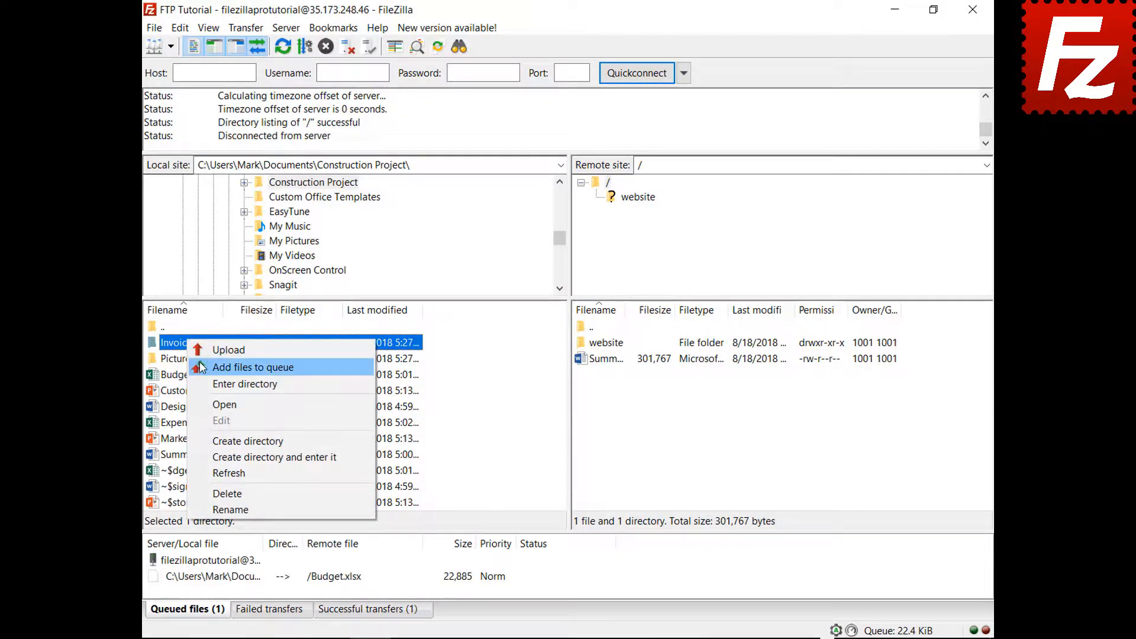
click(201, 367)
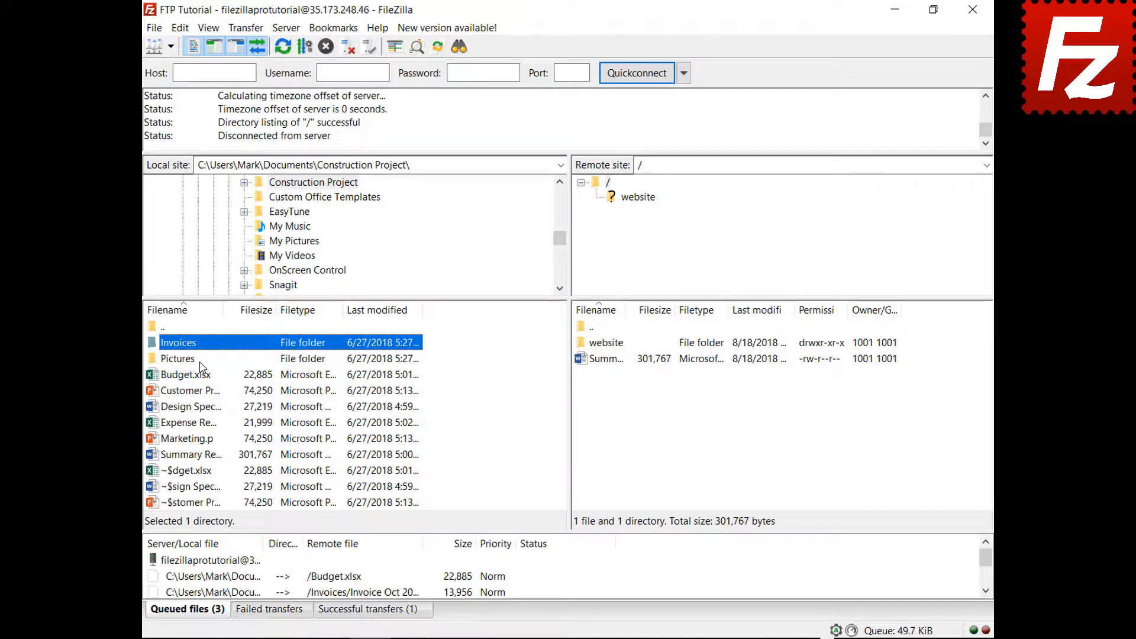
right_click(217, 560)
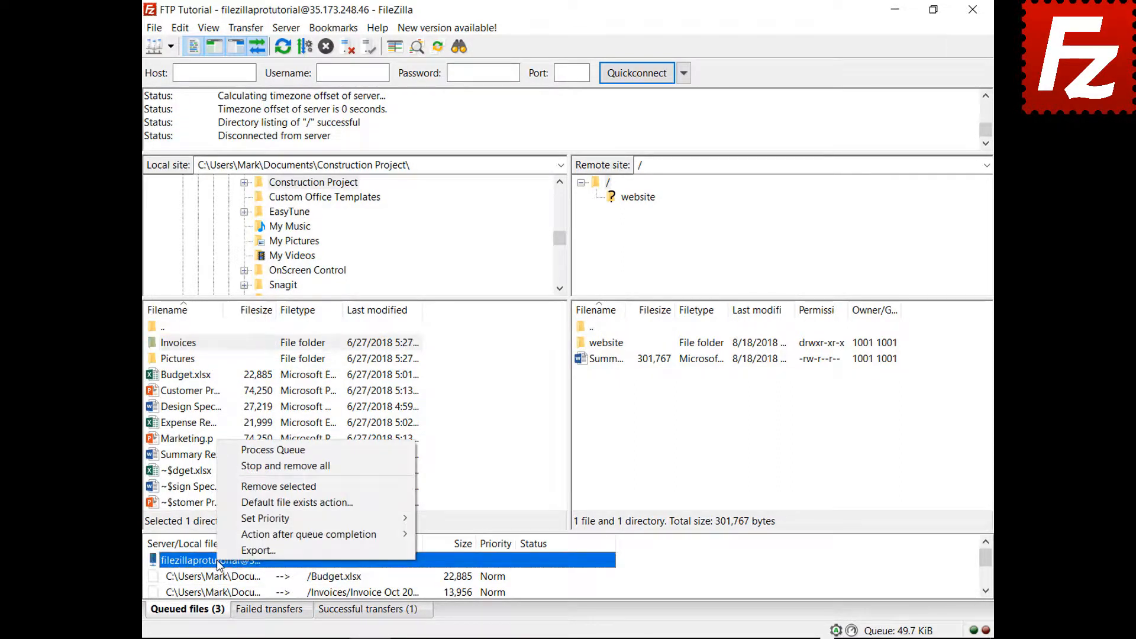
click(248, 450)
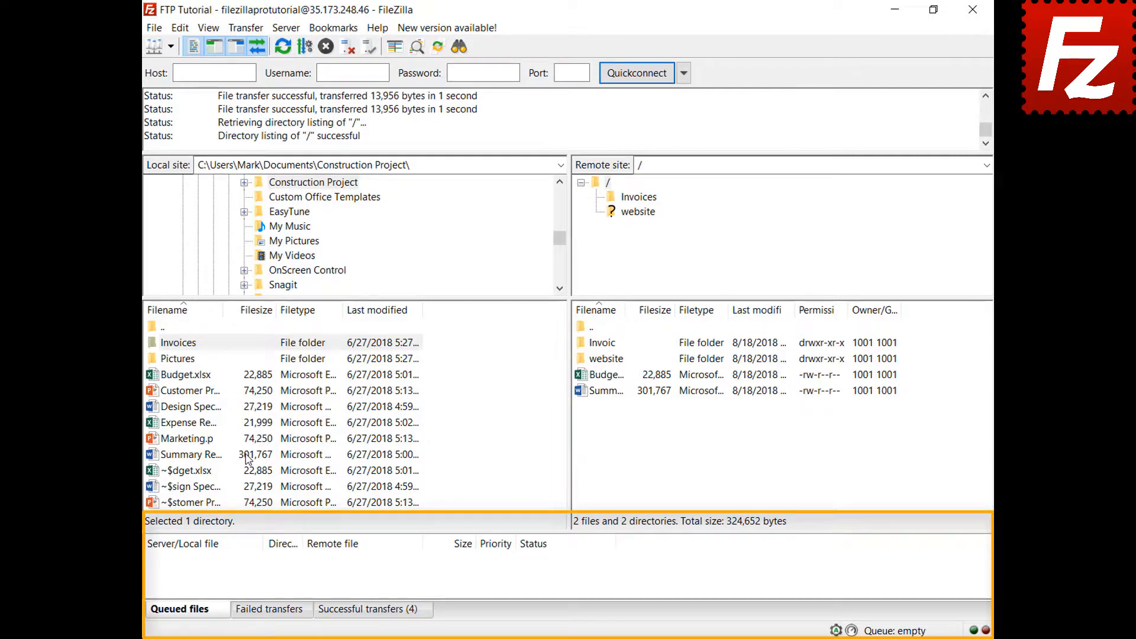
- Add Design Specs.docx and Expense Report.xlsx to the upload queue and sort the queued files by size
right_click(201, 407)
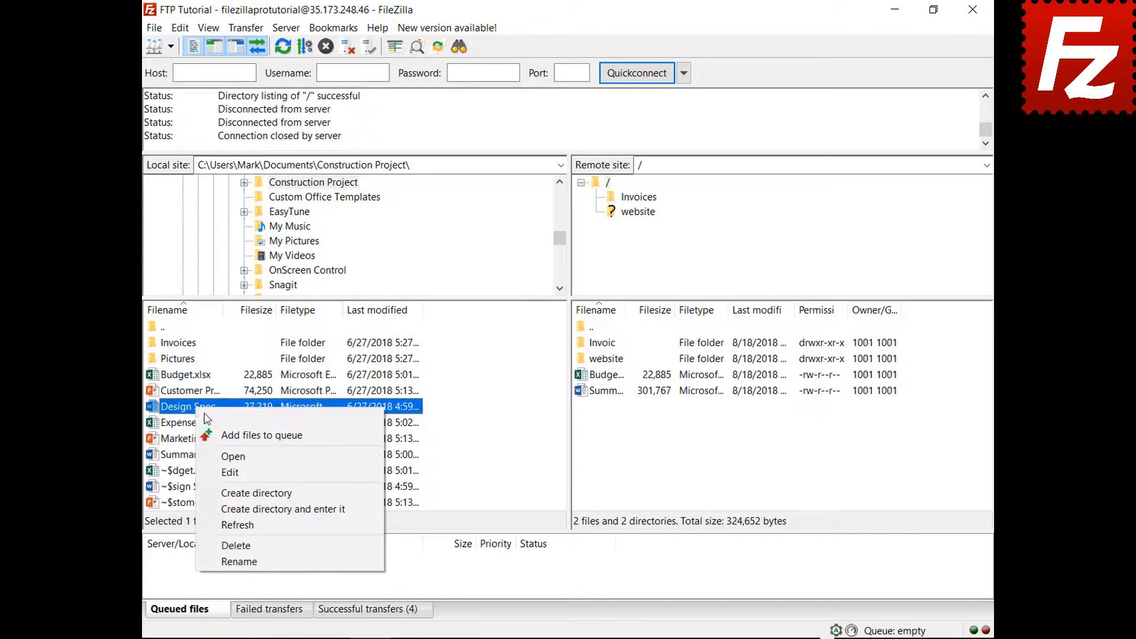
click(224, 434)
right_click(204, 423)
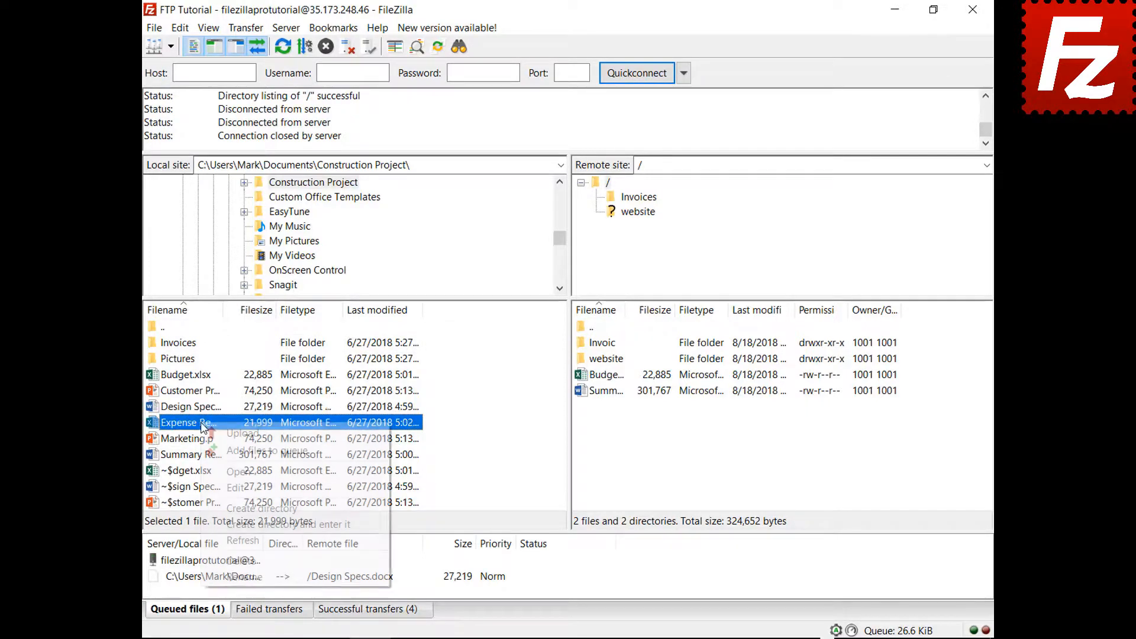
click(240, 452)
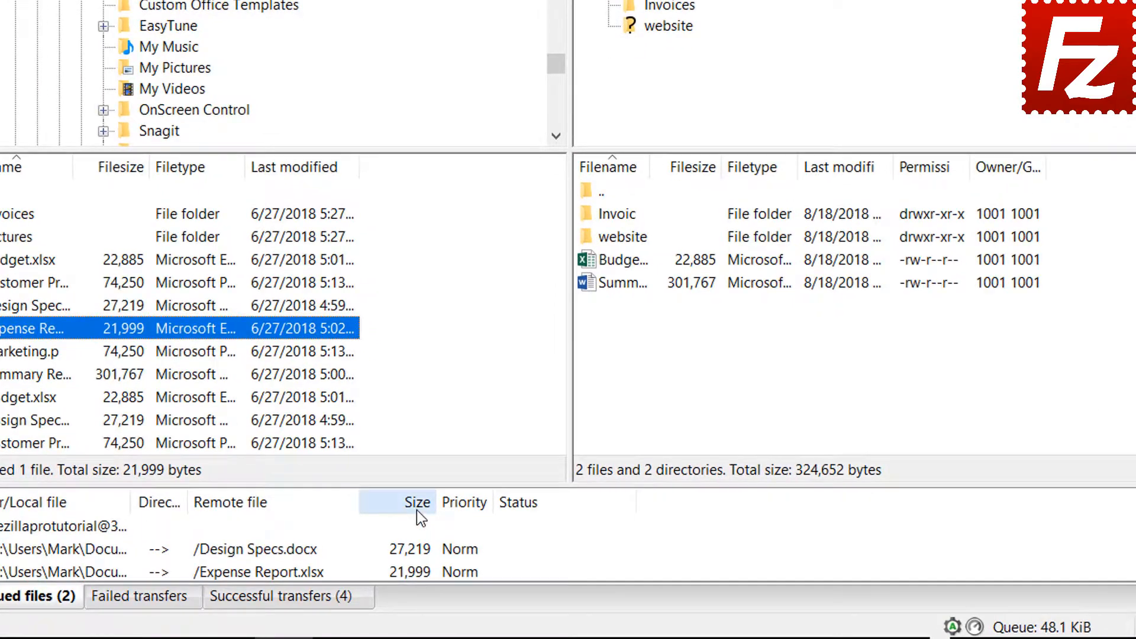
click(462, 547)
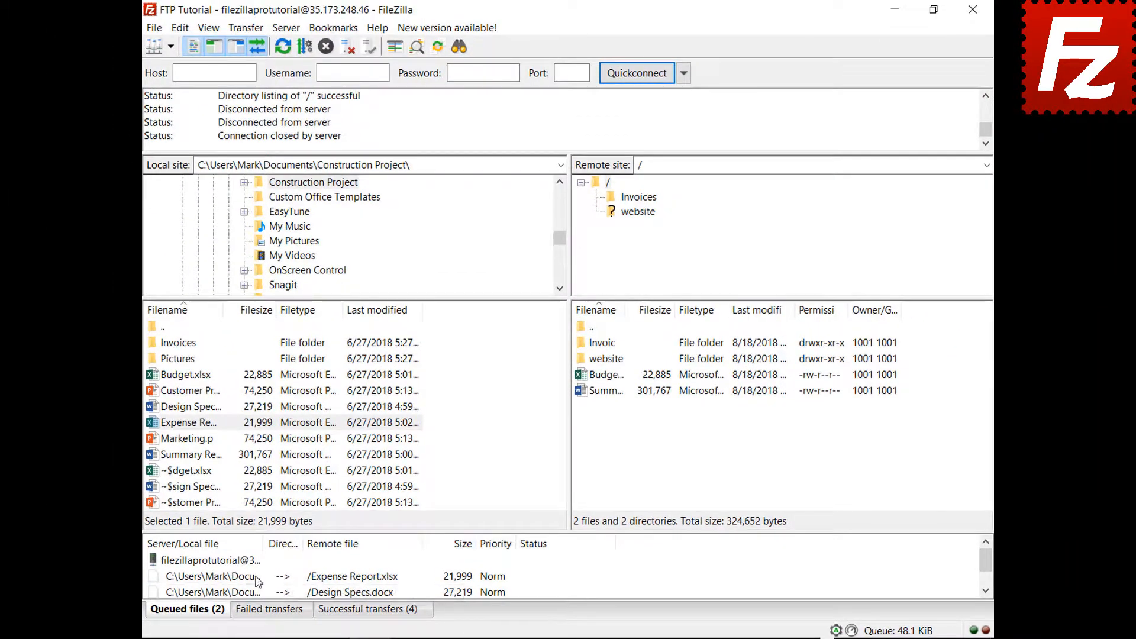
- Raise the queued Expense Report.xlsx to the Highest priority and process the upload queue
right_click(257, 577)
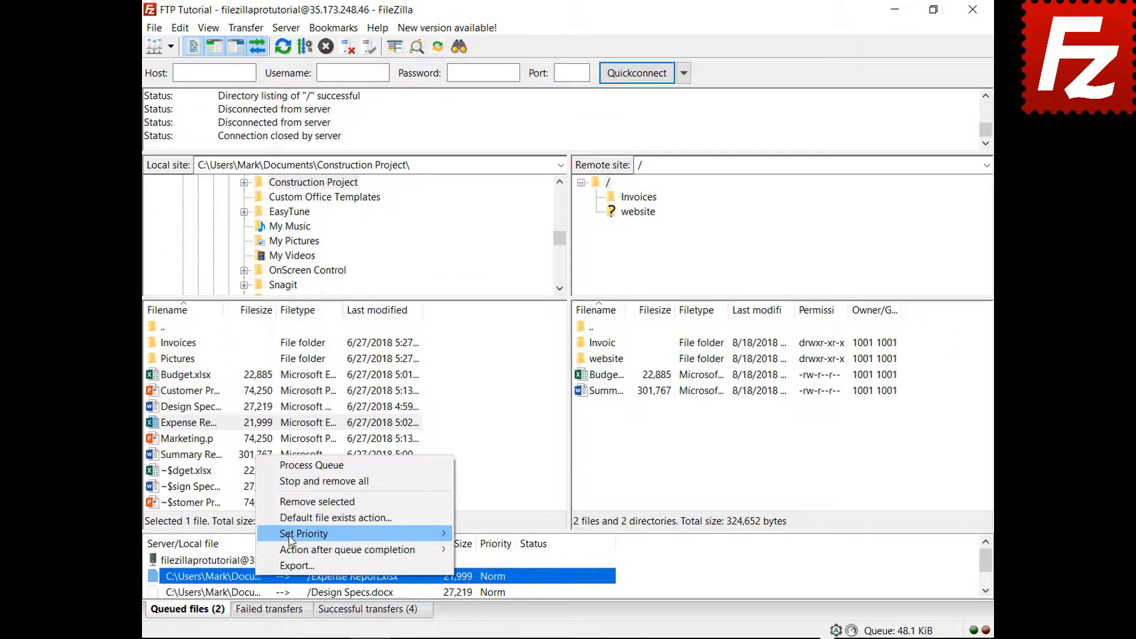
mouse_move(289, 538)
click(484, 533)
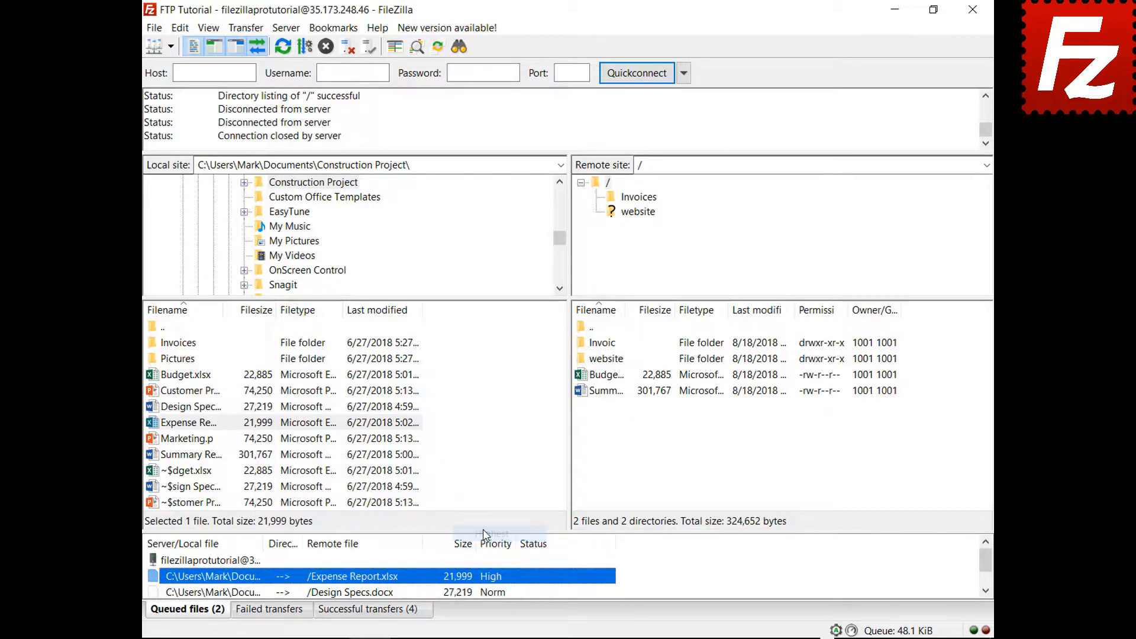
right_click(238, 561)
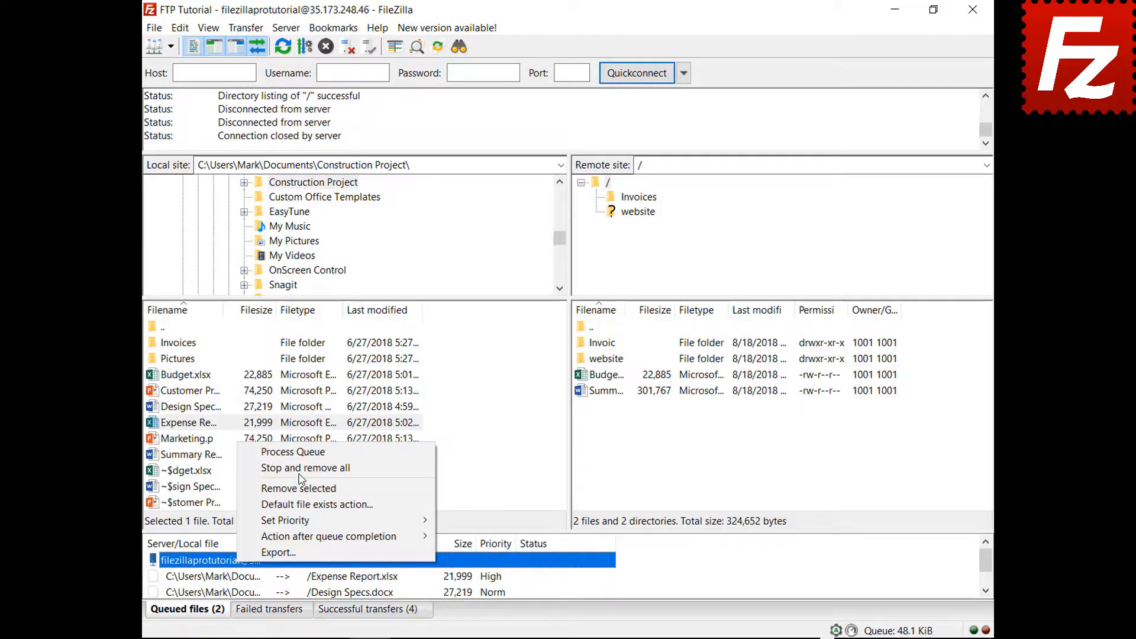
click(304, 453)
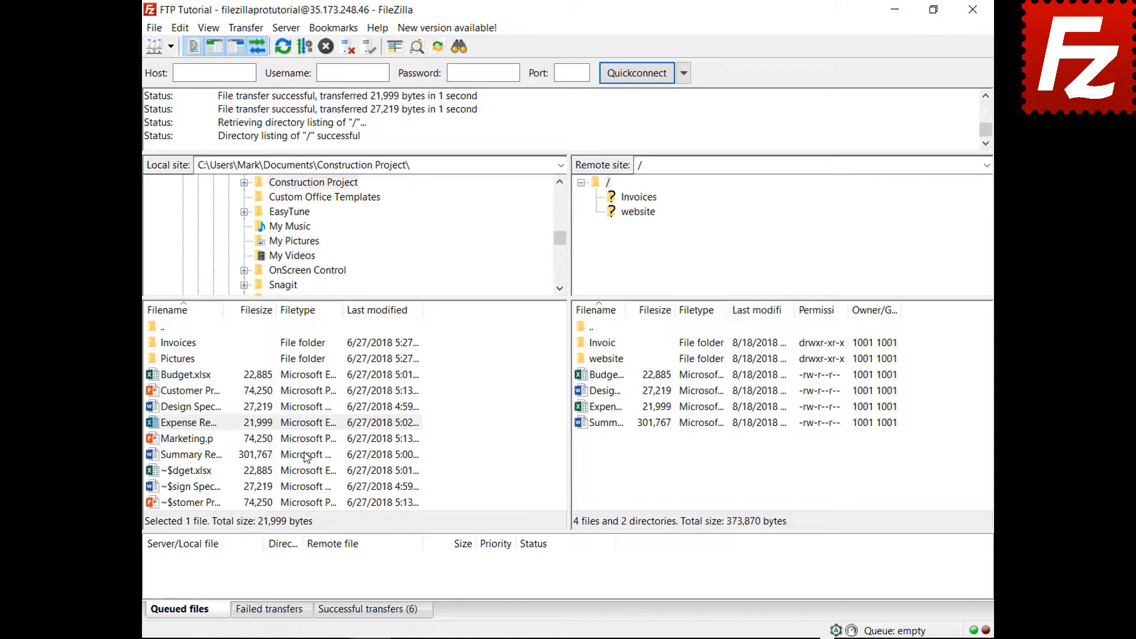
- Add the local Budget.xlsx to the upload queue and check the default file exists action for uploads in the transfer settings
right_click(205, 377)
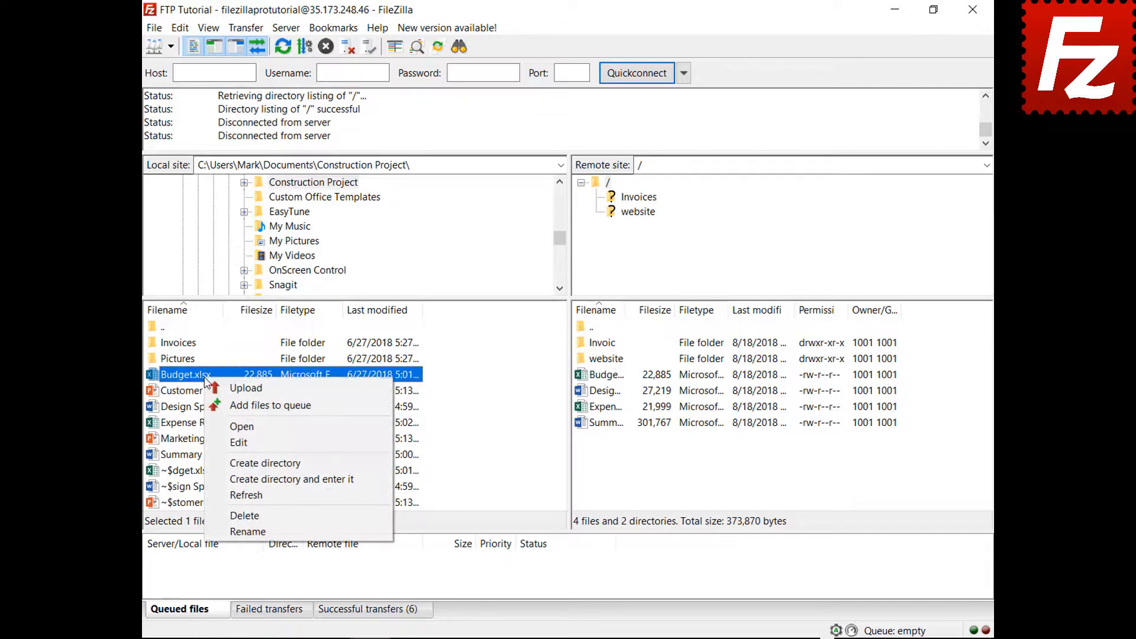
click(220, 406)
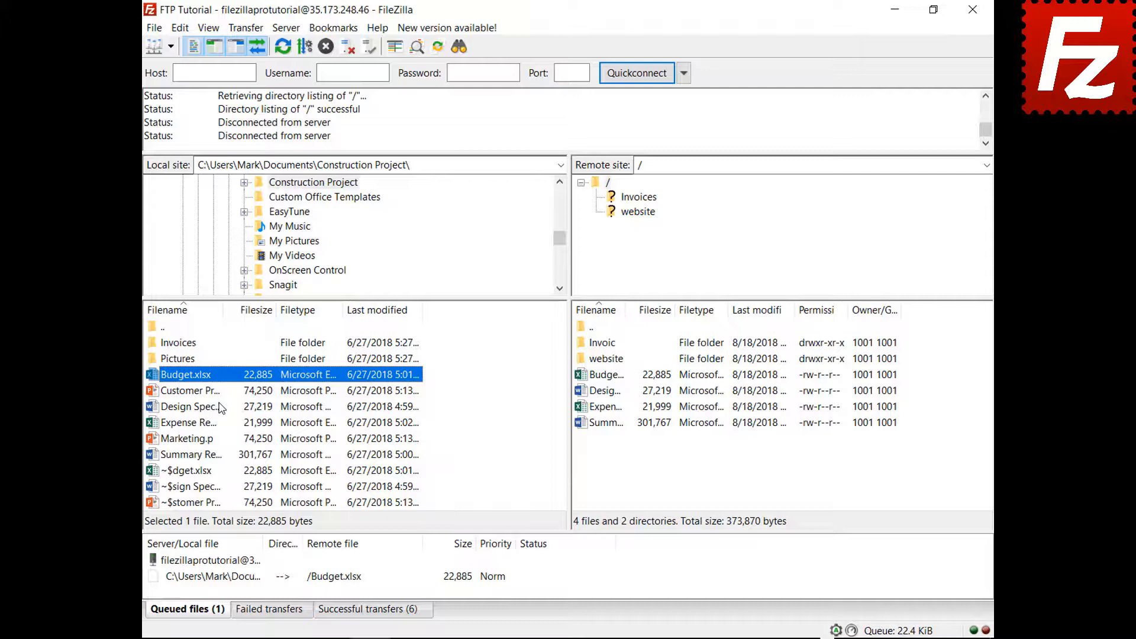
click(180, 27)
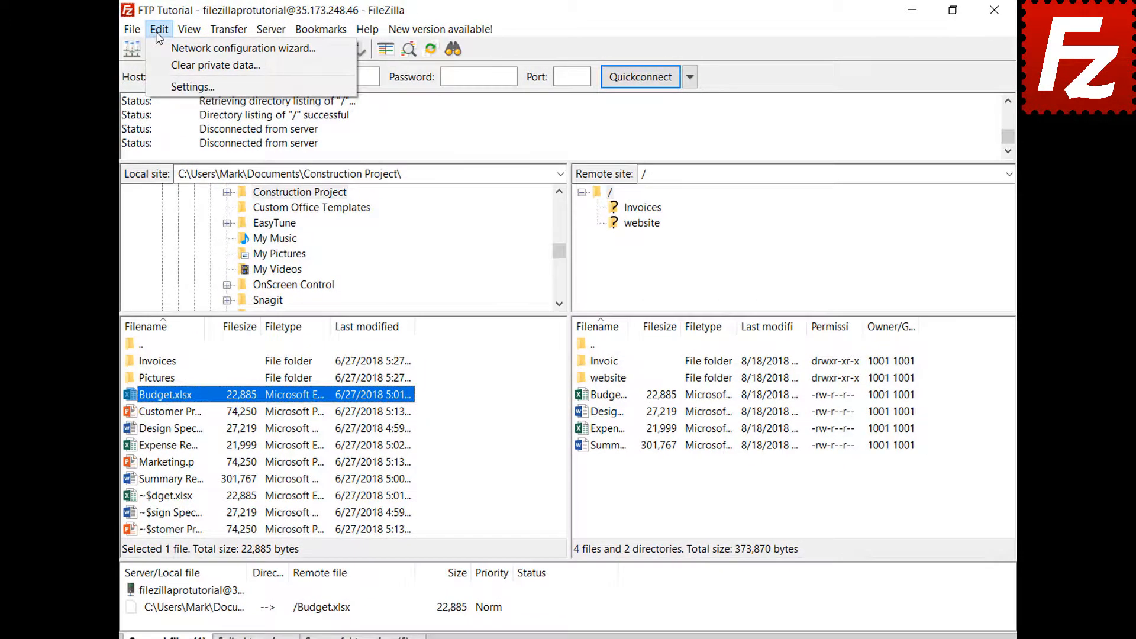
click(158, 84)
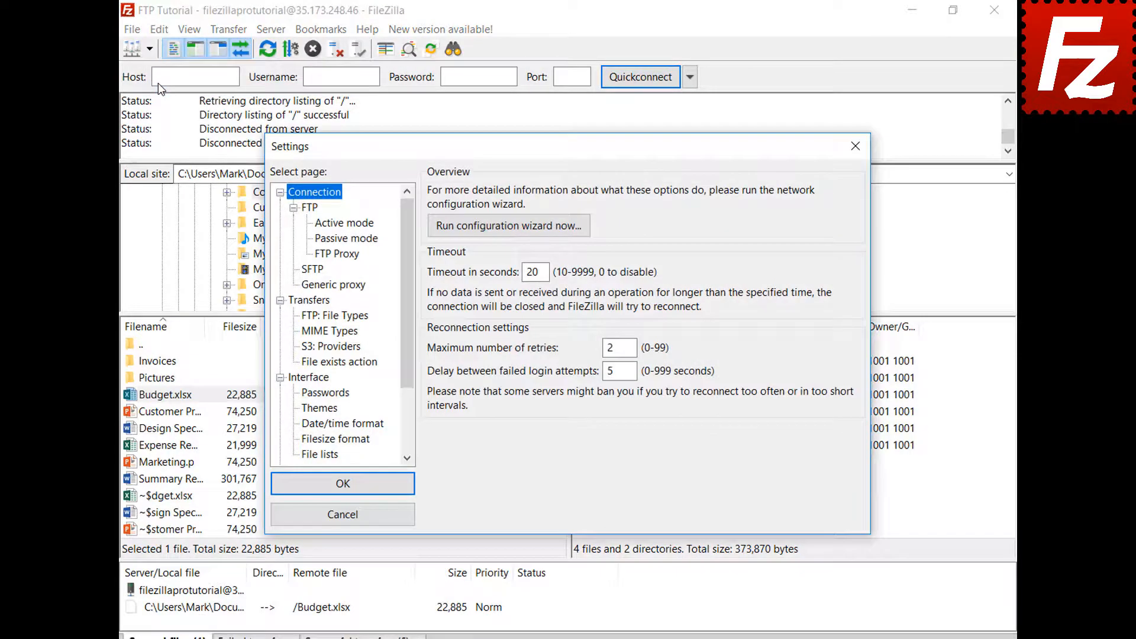
click(350, 363)
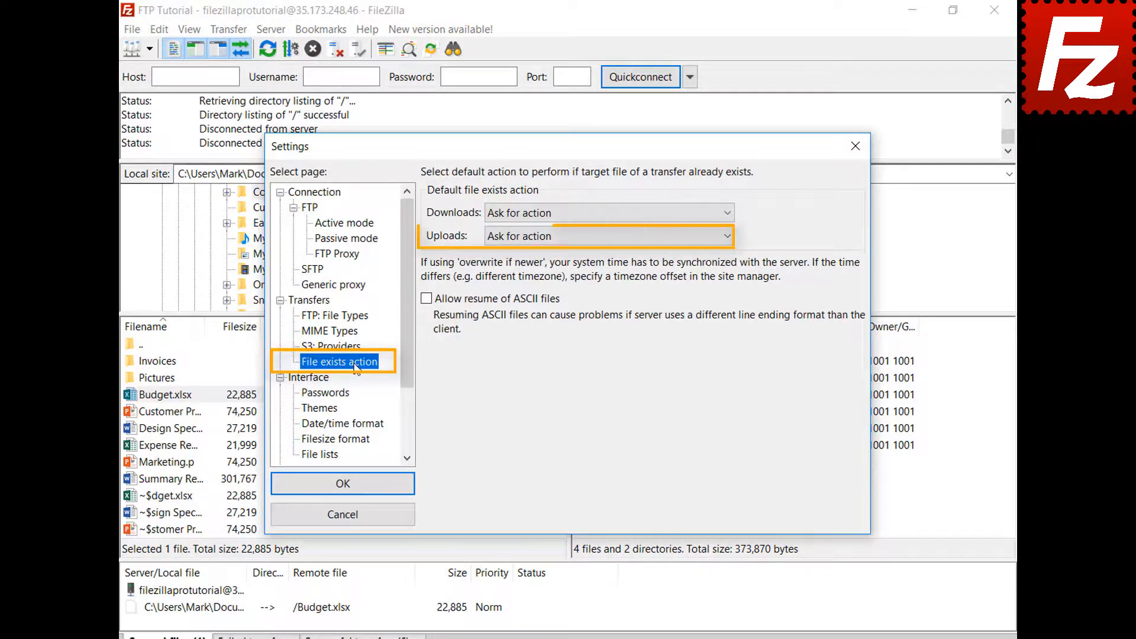
click(357, 522)
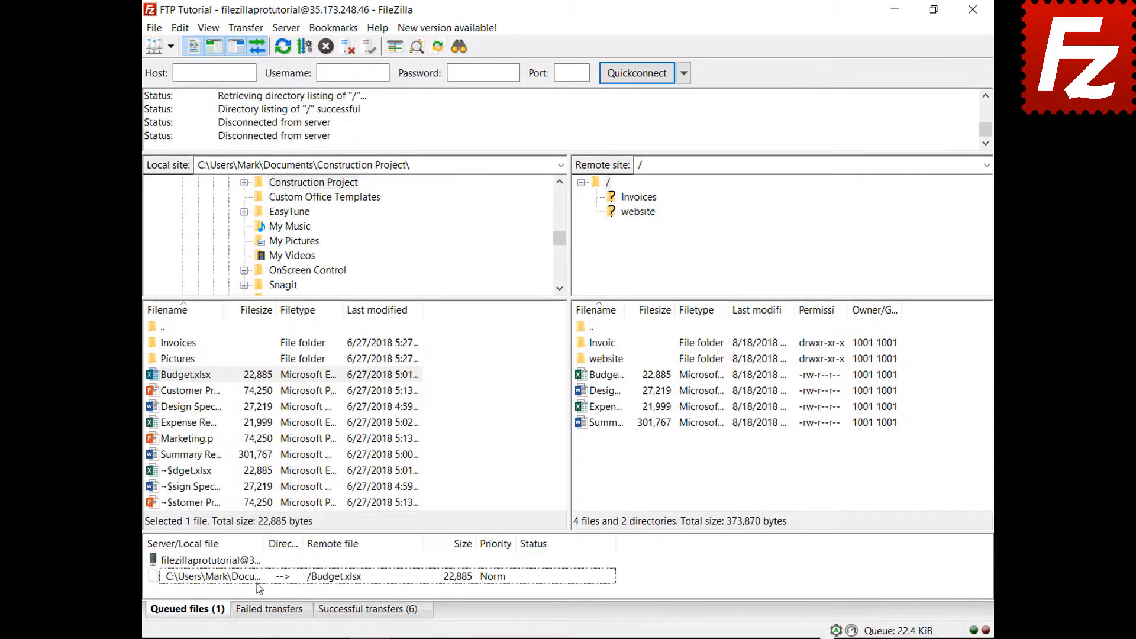
- Set the default file exists action of the queued Budget.xlsx to Overwrite file and process the queue
click(243, 611)
right_click(258, 584)
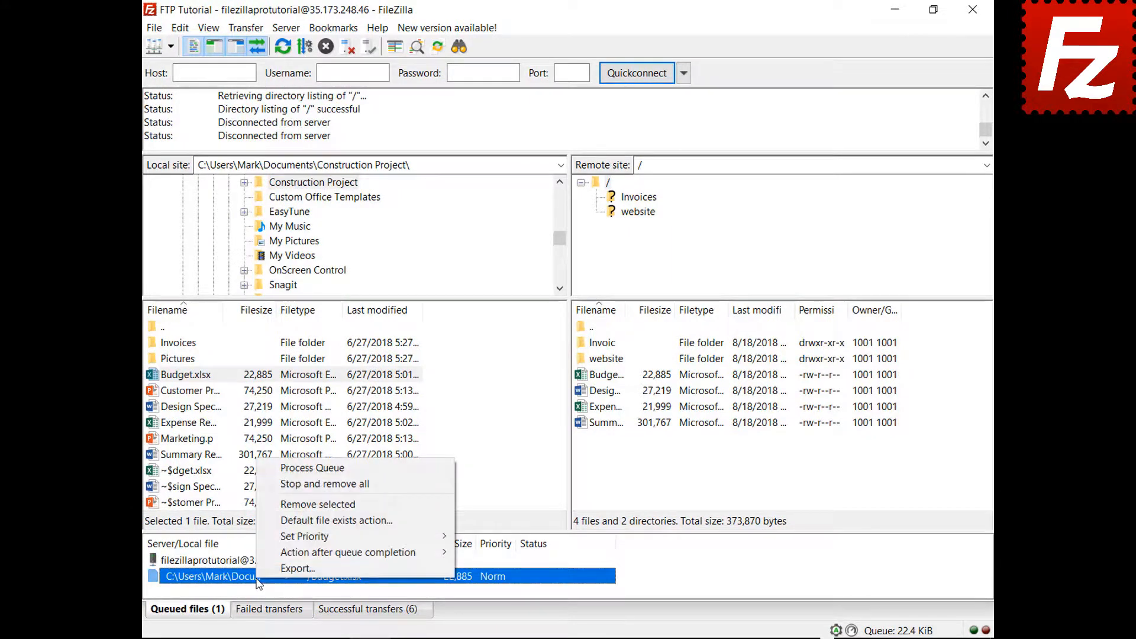
click(280, 521)
click(496, 543)
click(521, 446)
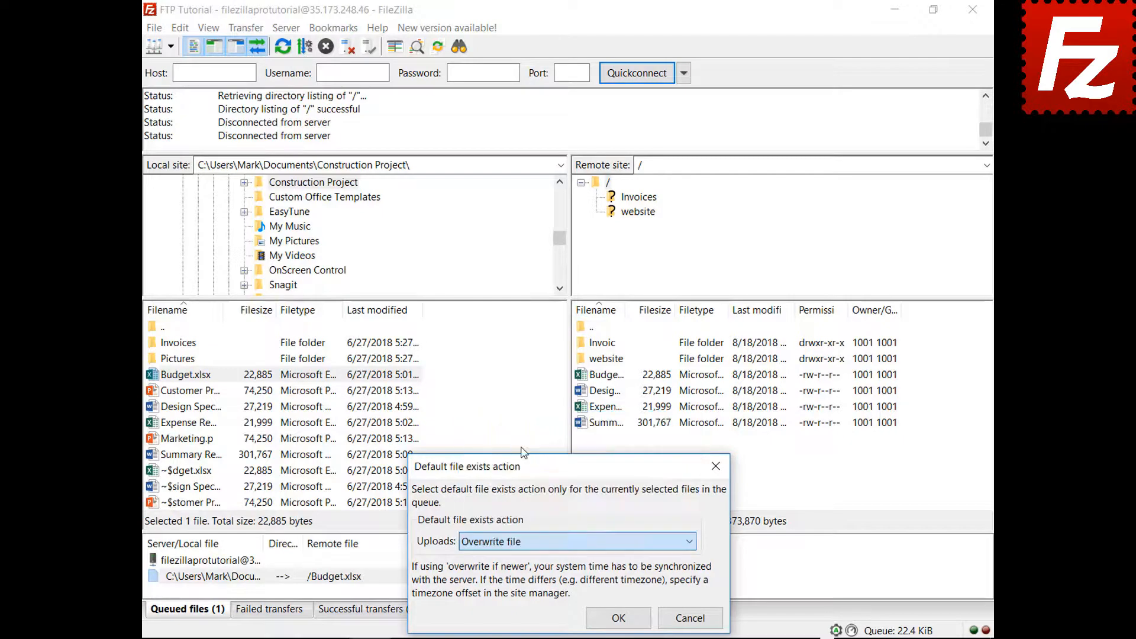
click(618, 615)
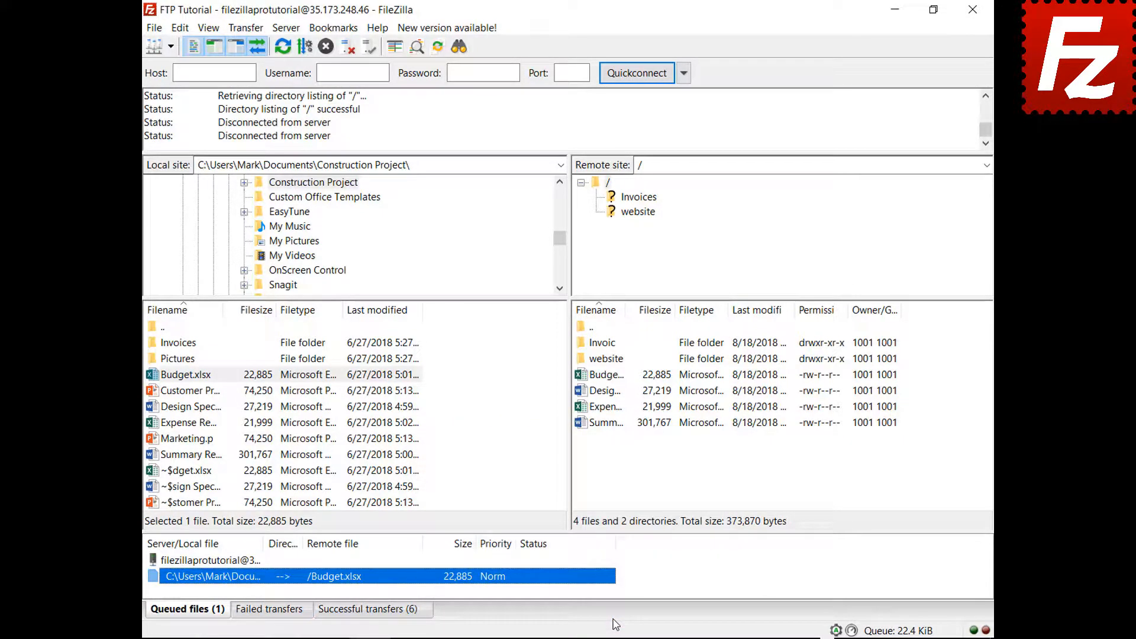
right_click(216, 562)
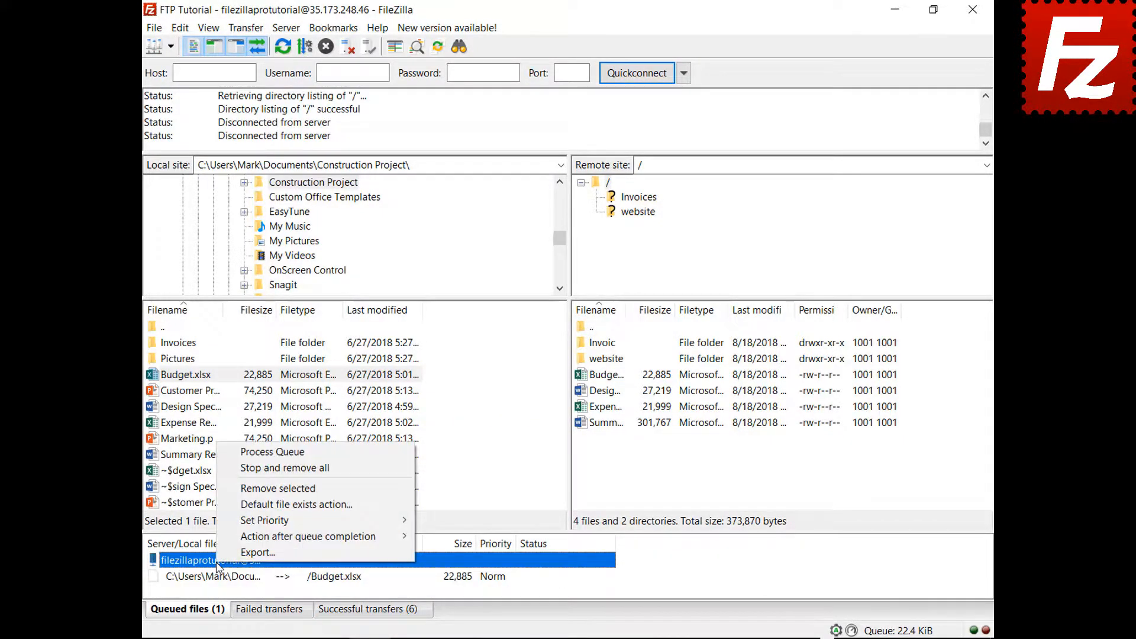
click(228, 455)
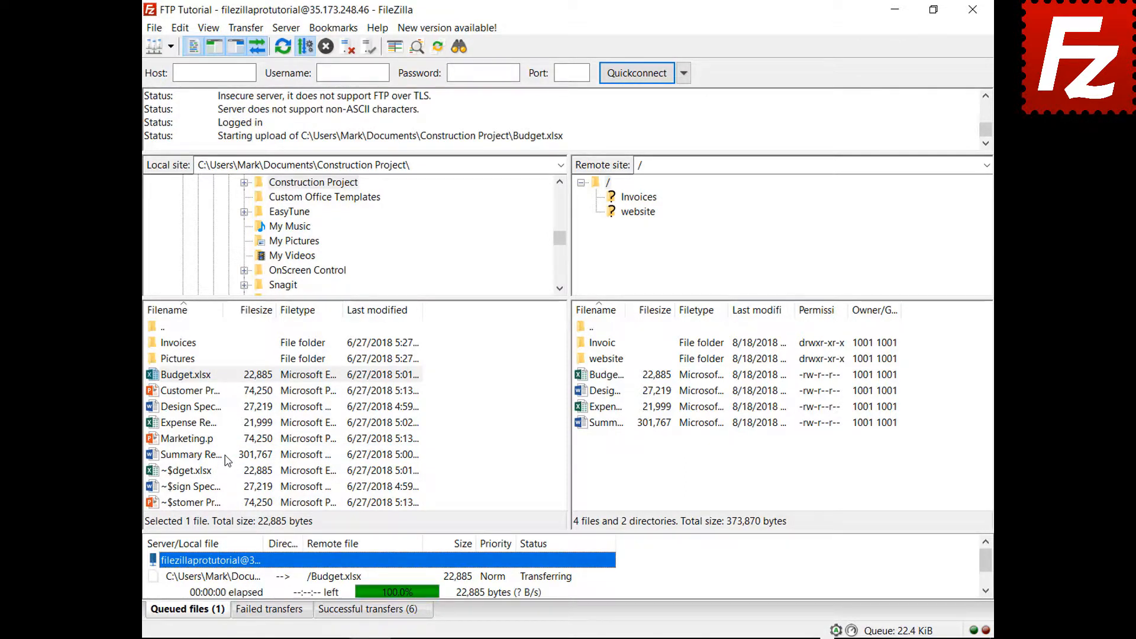
- Upload Marketing.pptx through the queue with the action after queue completion set to Close FileZilla
right_click(192, 440)
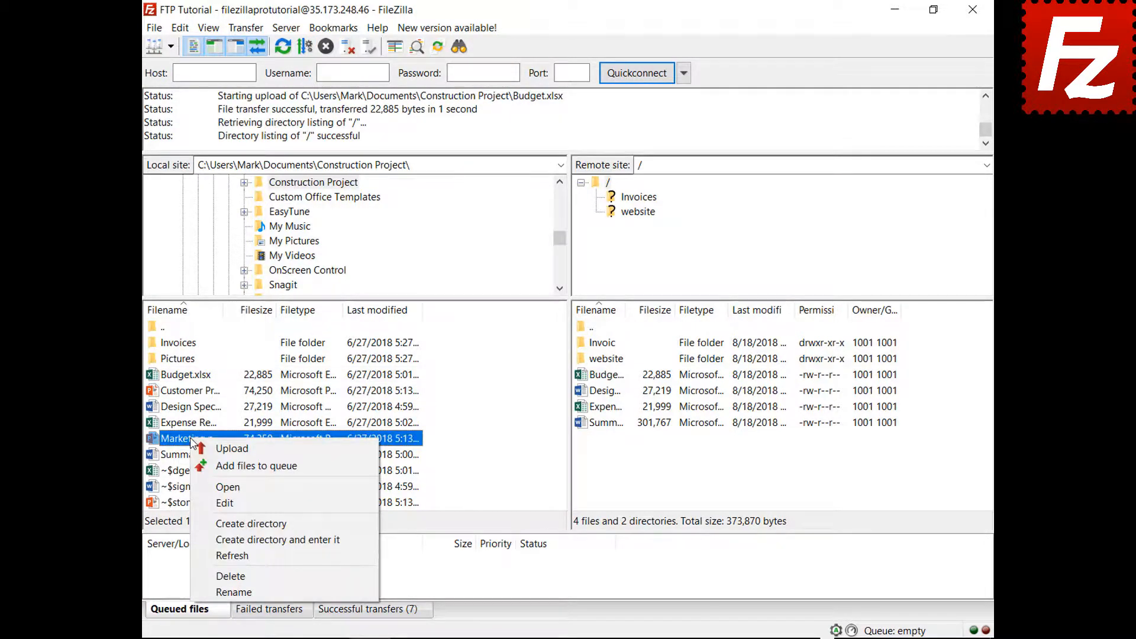
click(216, 466)
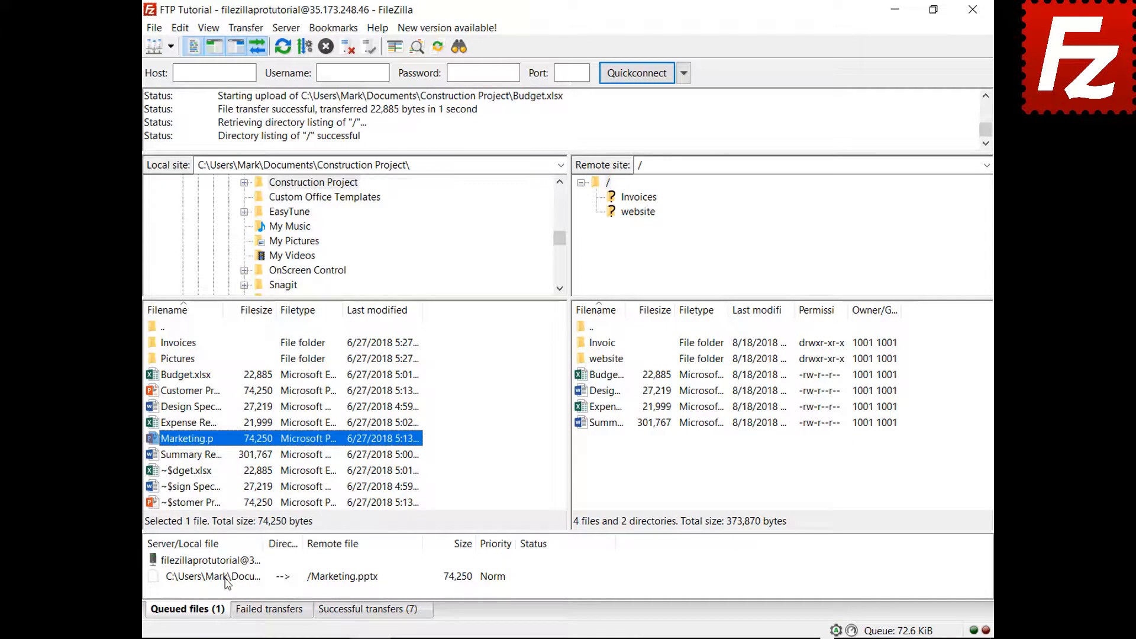
right_click(225, 577)
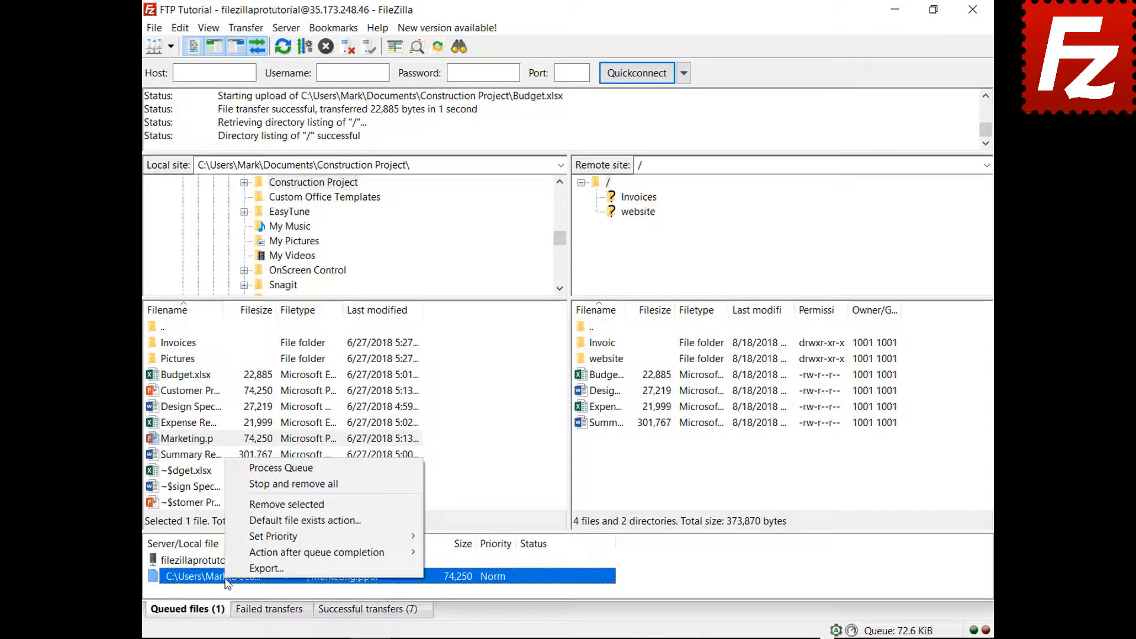
mouse_move(228, 553)
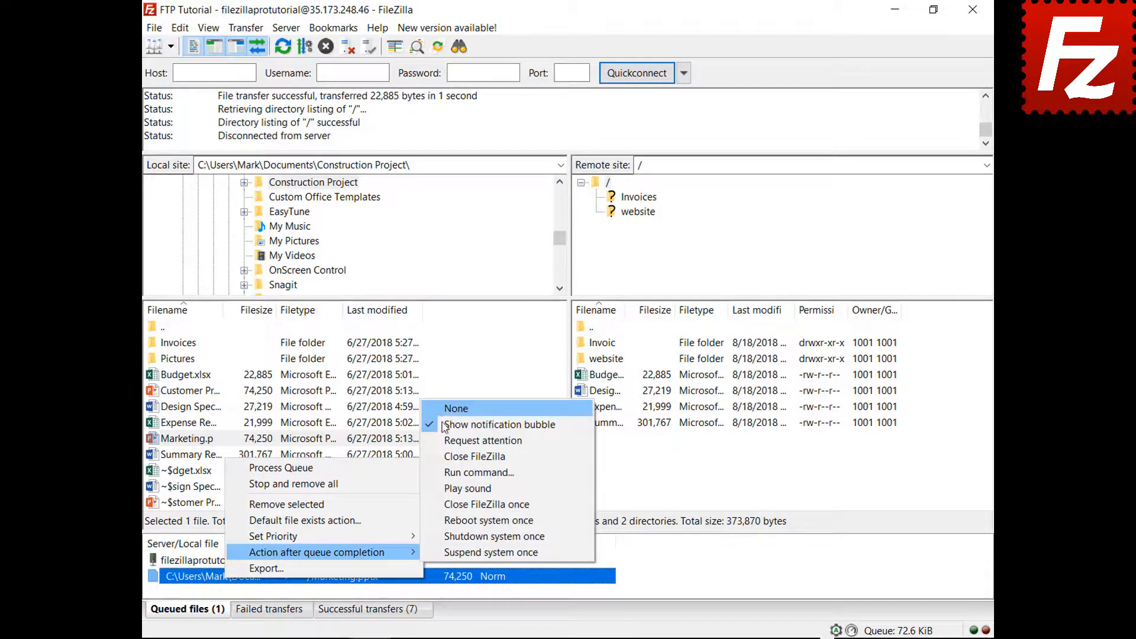
click(441, 456)
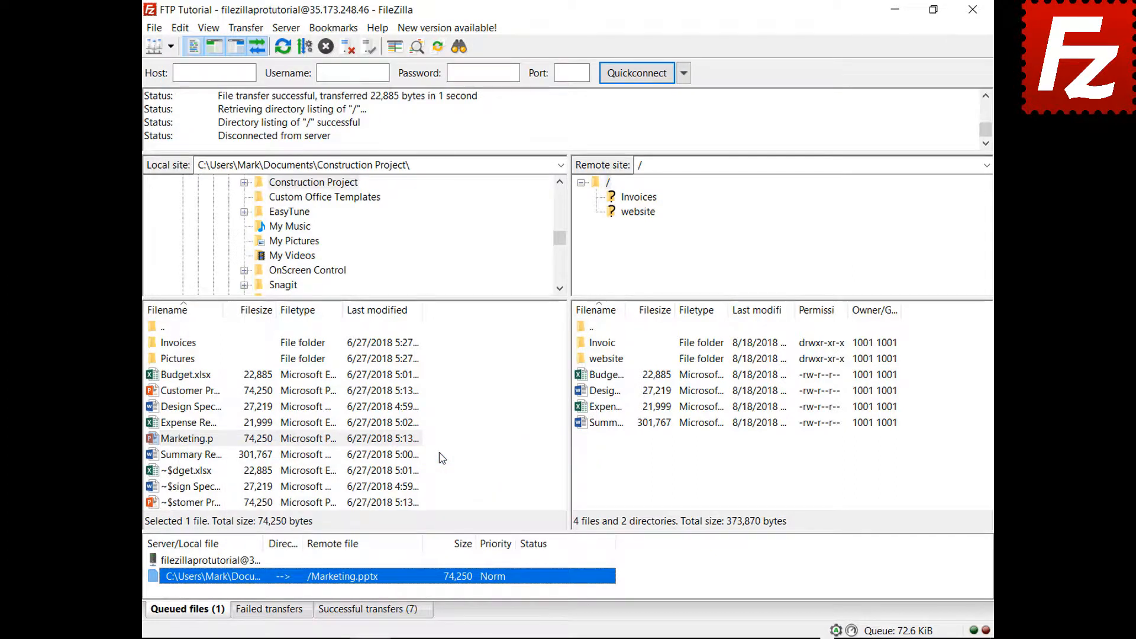
right_click(232, 562)
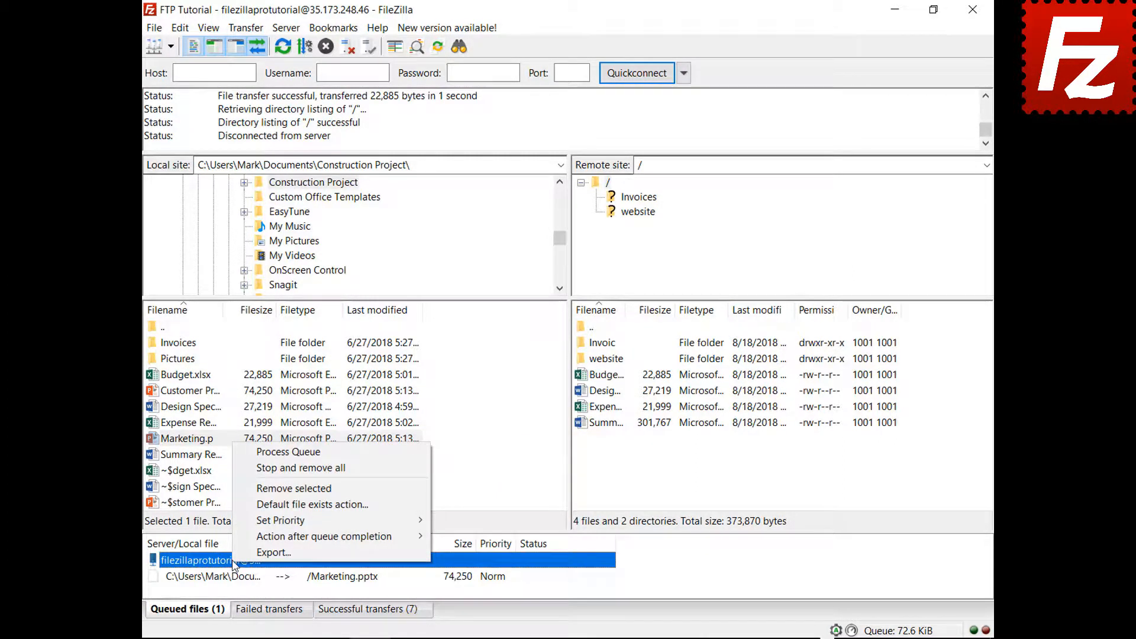
click(271, 453)
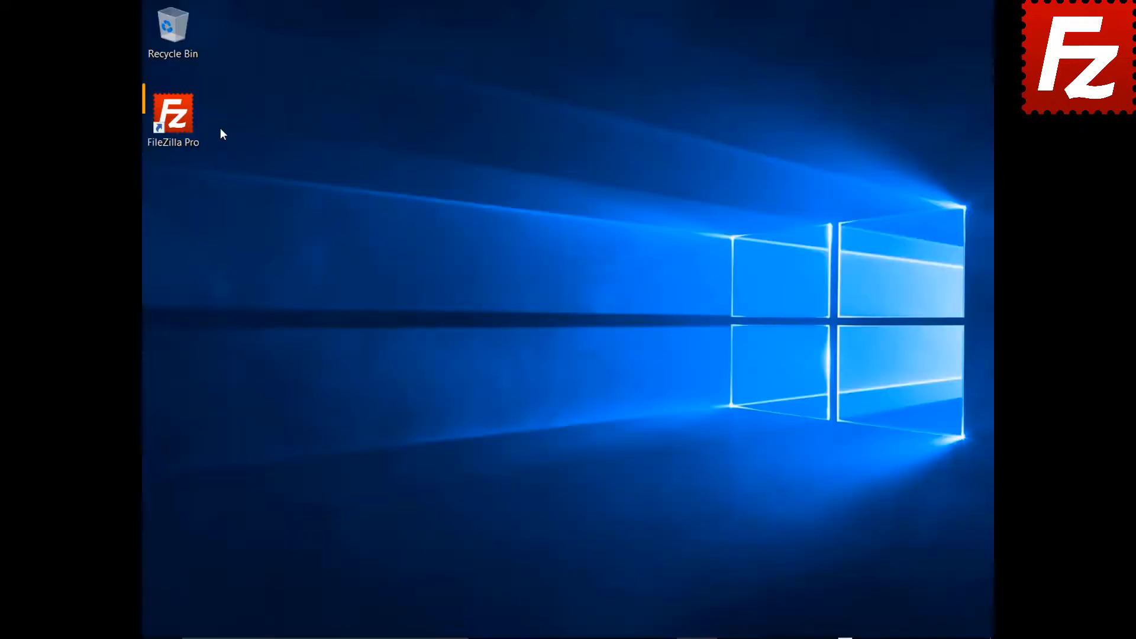
- Start FileZilla Pro from the desktop and connect to the saved FTP Tutorial site
double_click(180, 122)
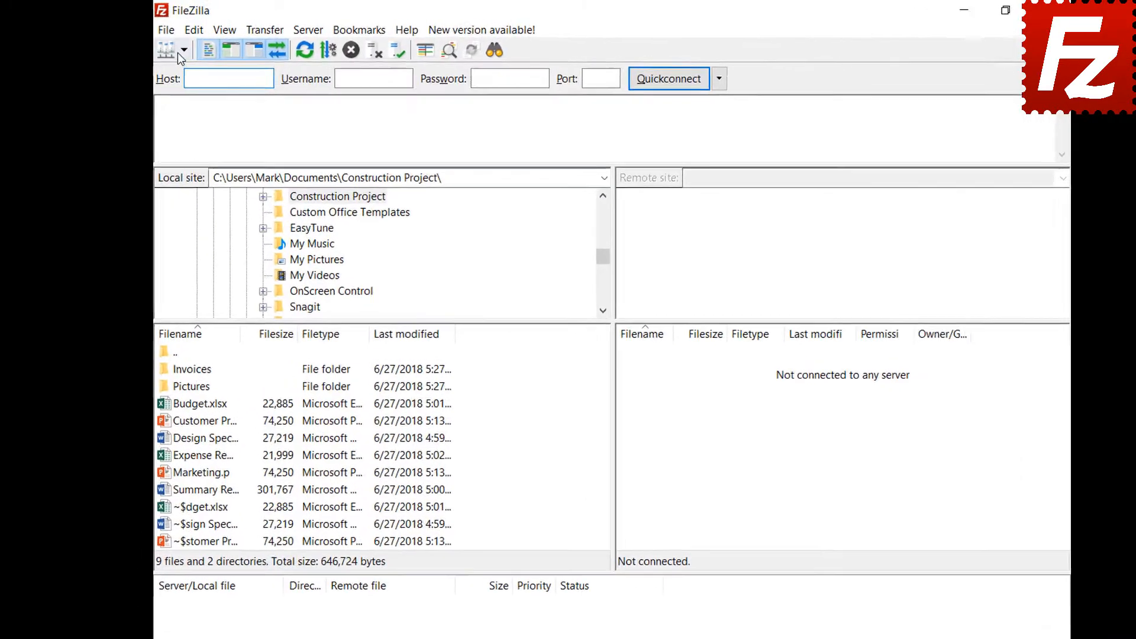
click(184, 51)
click(204, 66)
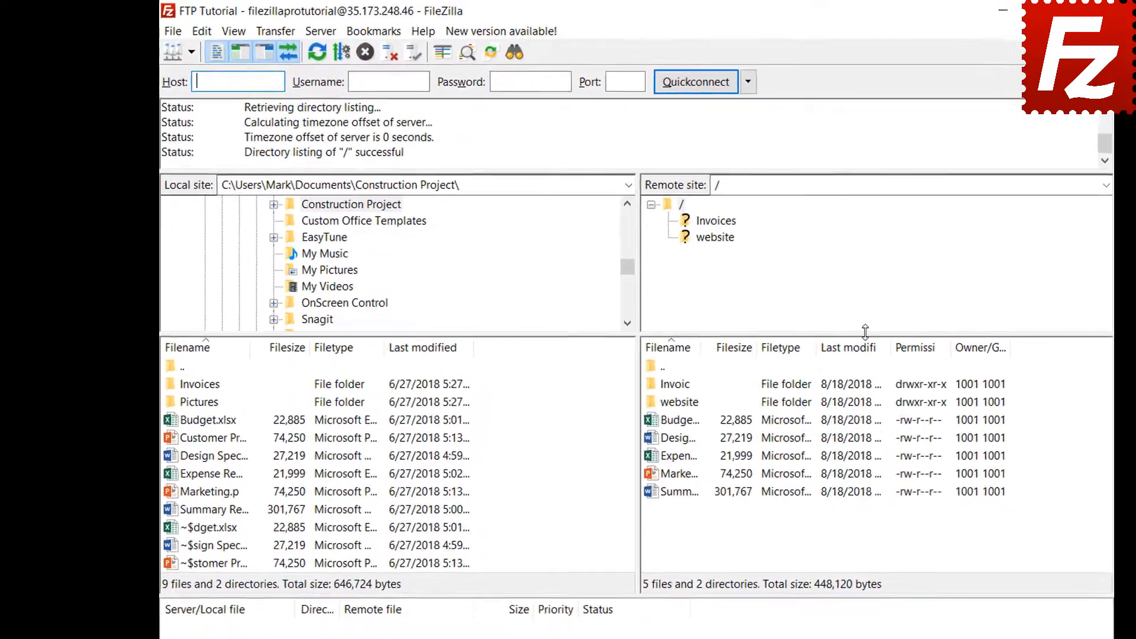
- Add the local Pictures folder to the upload queue and close FileZilla Pro without processing the queue
click(208, 406)
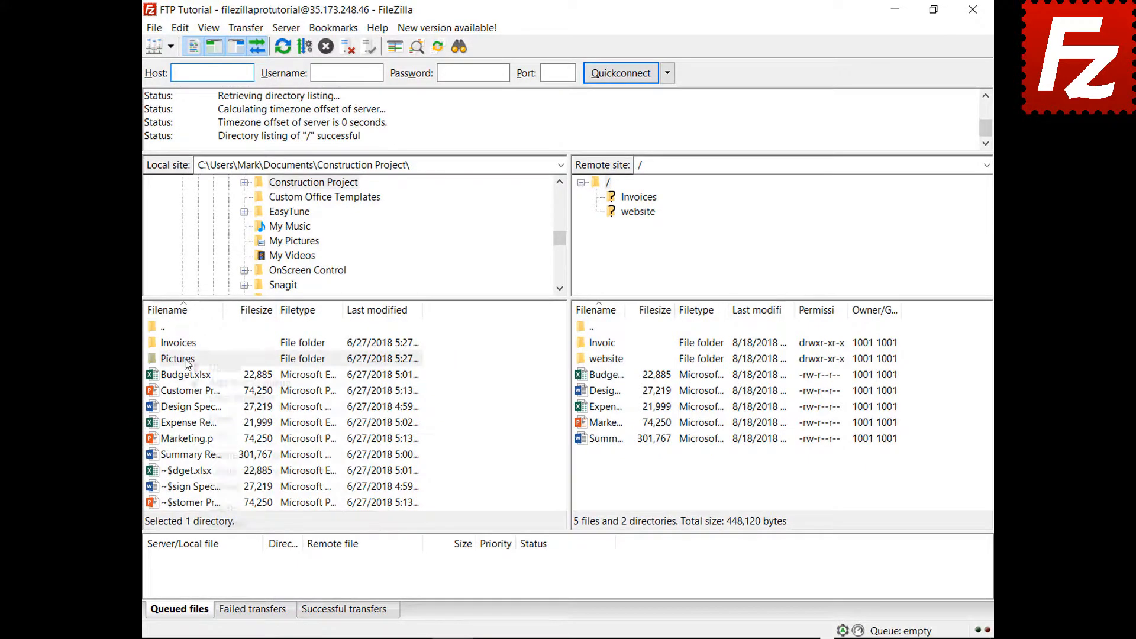
right_click(187, 363)
click(205, 382)
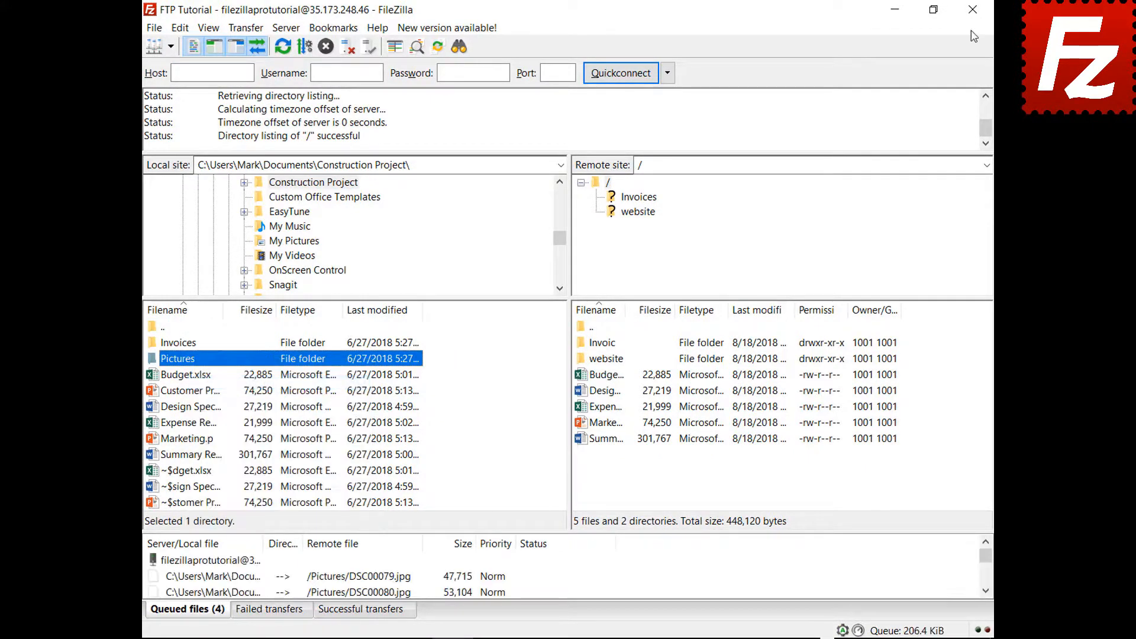
click(973, 12)
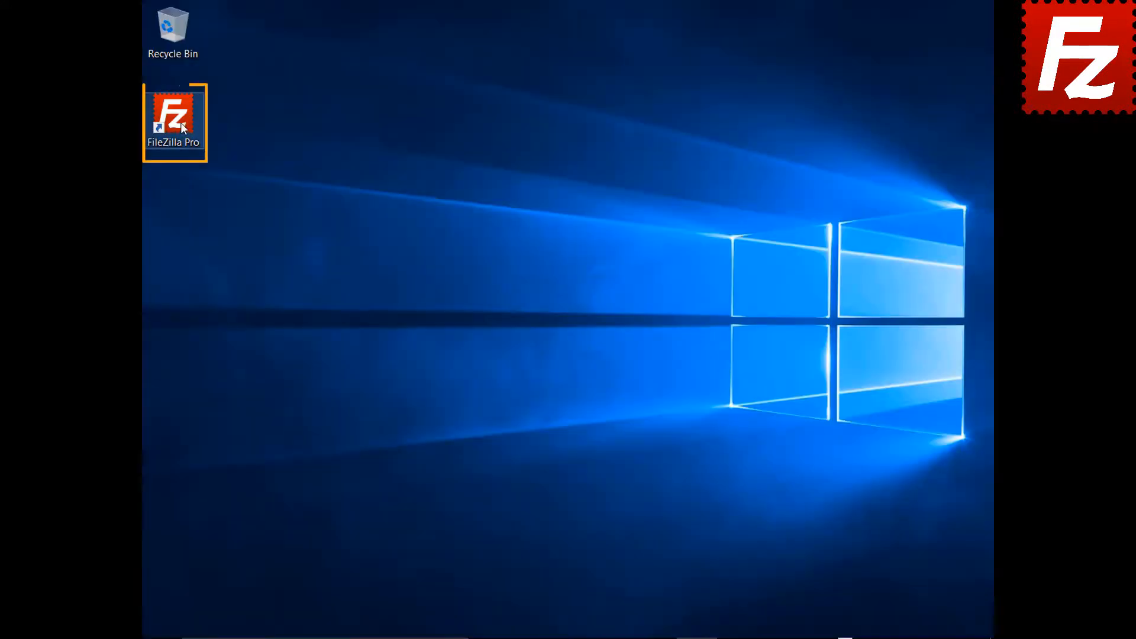
- Start FileZilla Pro again and process the saved queue of Pictures files
double_click(180, 122)
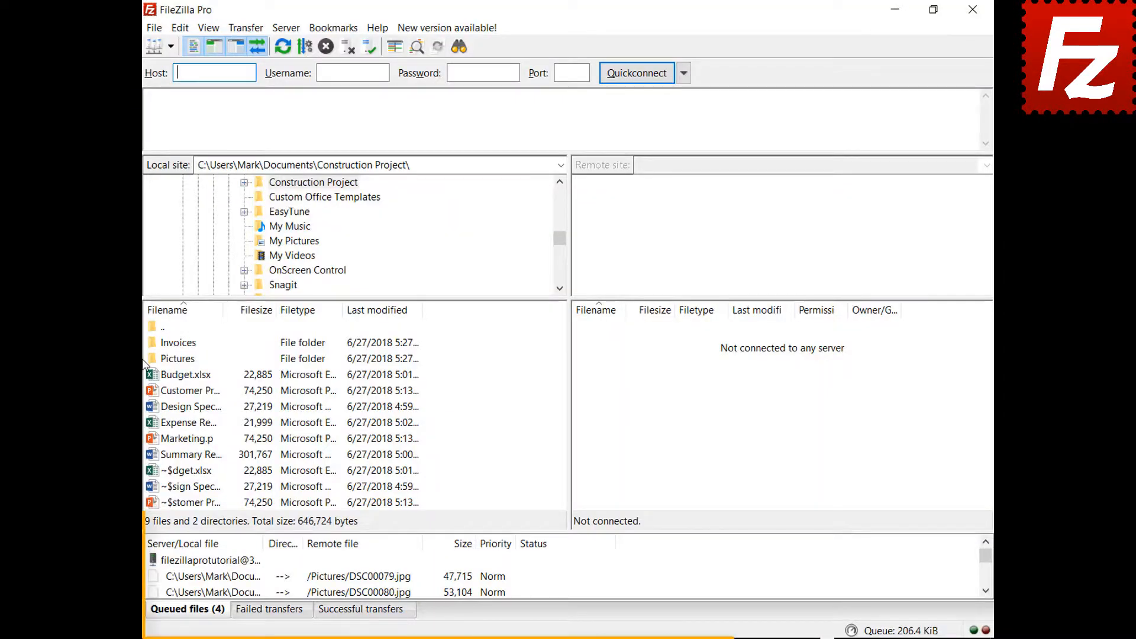
right_click(225, 563)
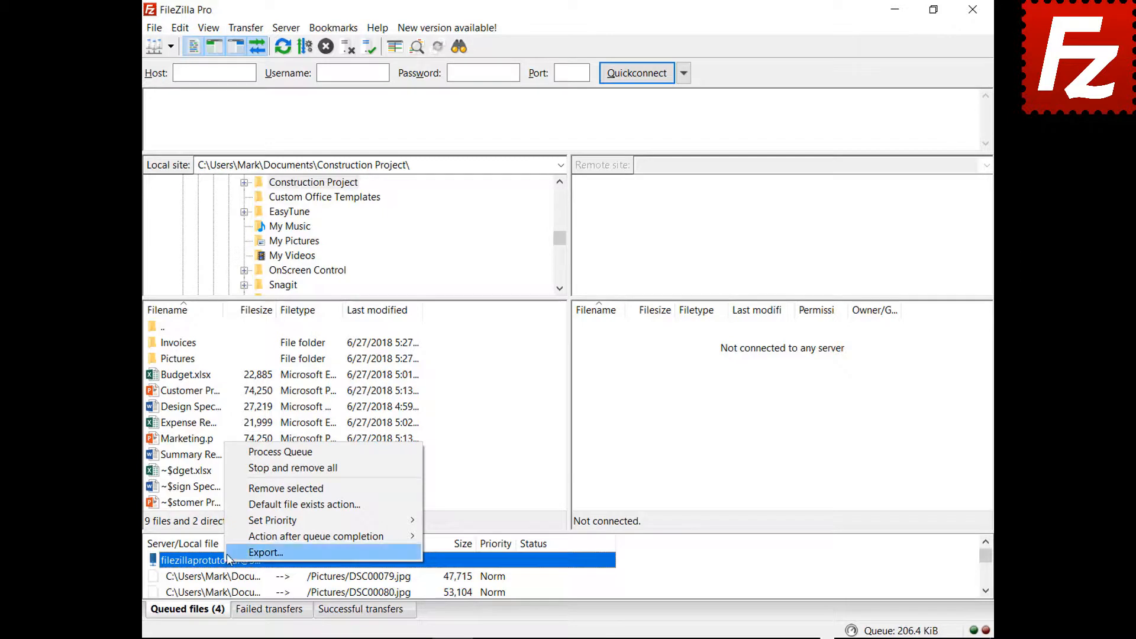
click(250, 454)
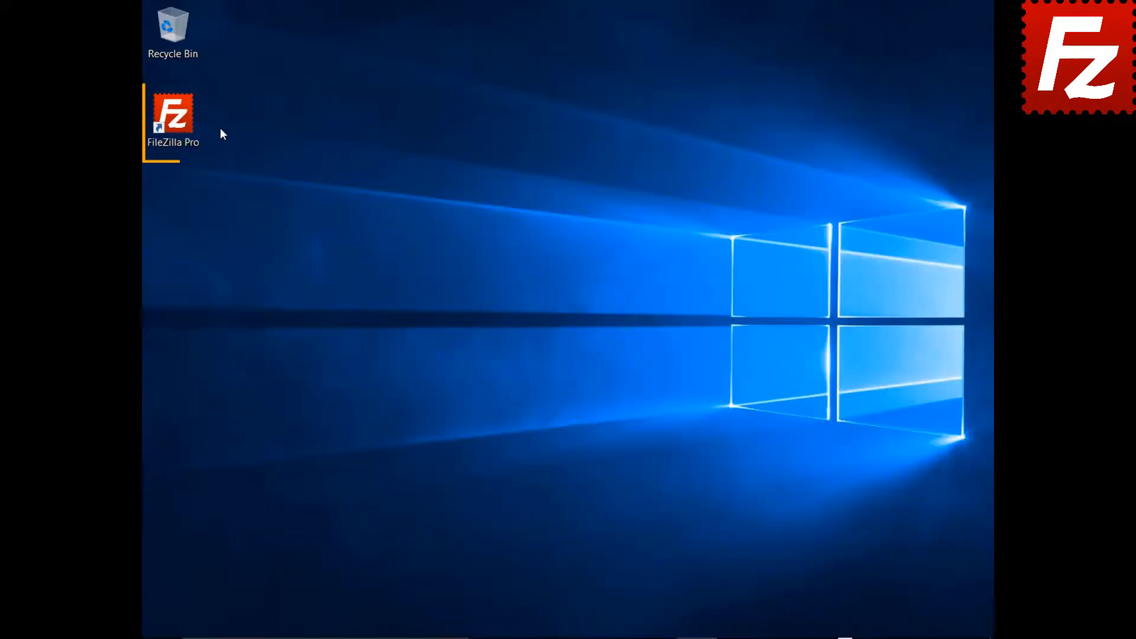
- Relaunch FileZilla Pro from the desktop and reconnect to the saved FTP Tutorial site
double_click(180, 123)
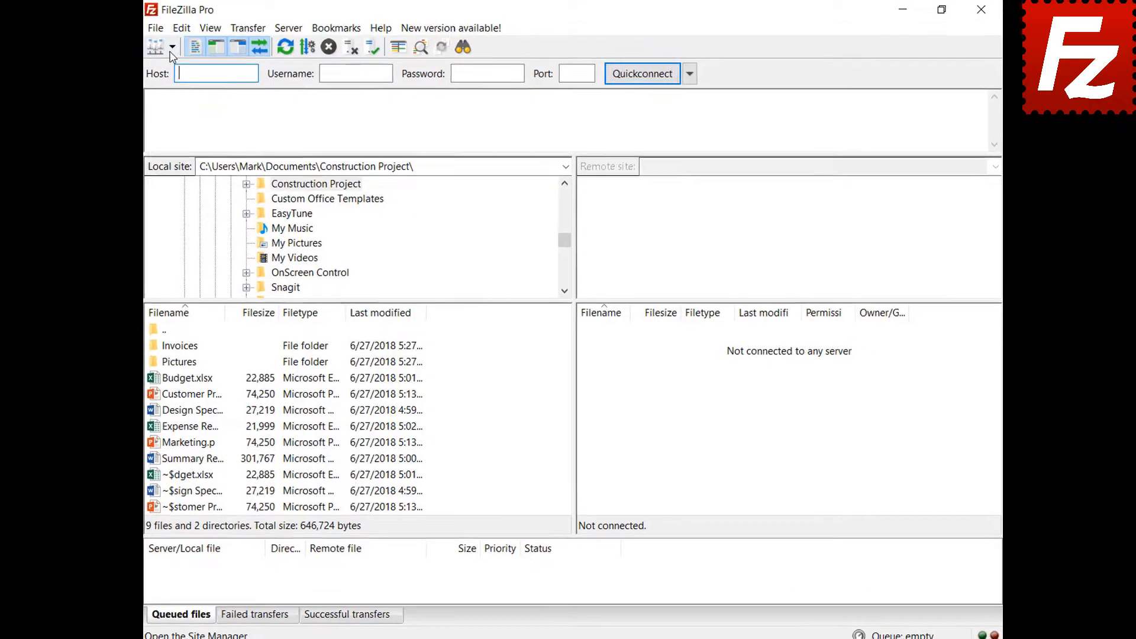
click(171, 47)
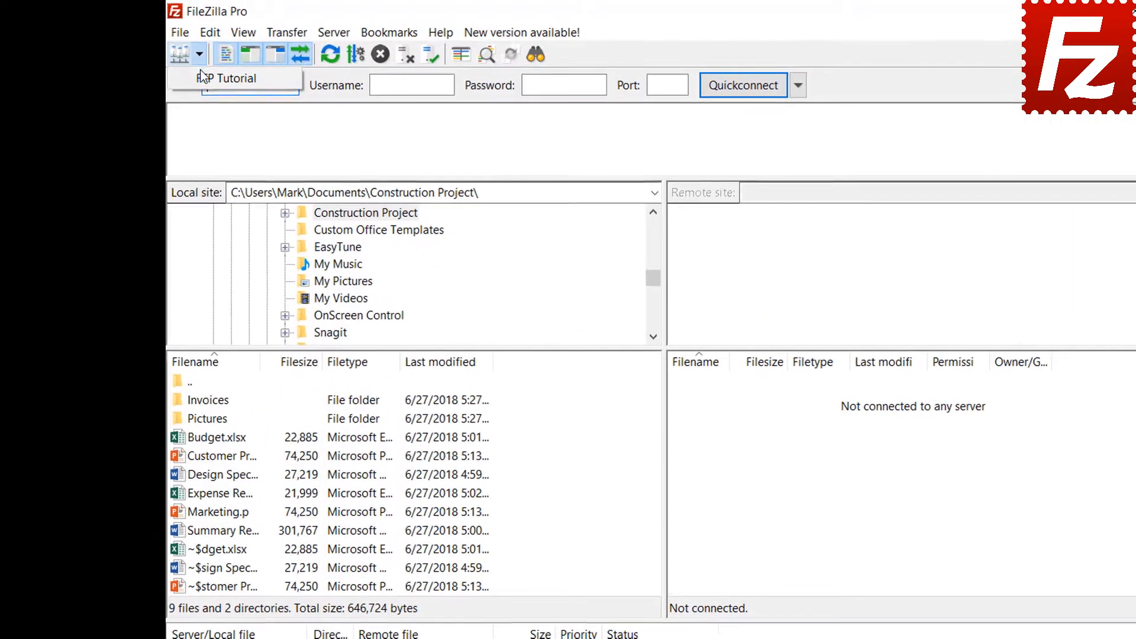
click(198, 71)
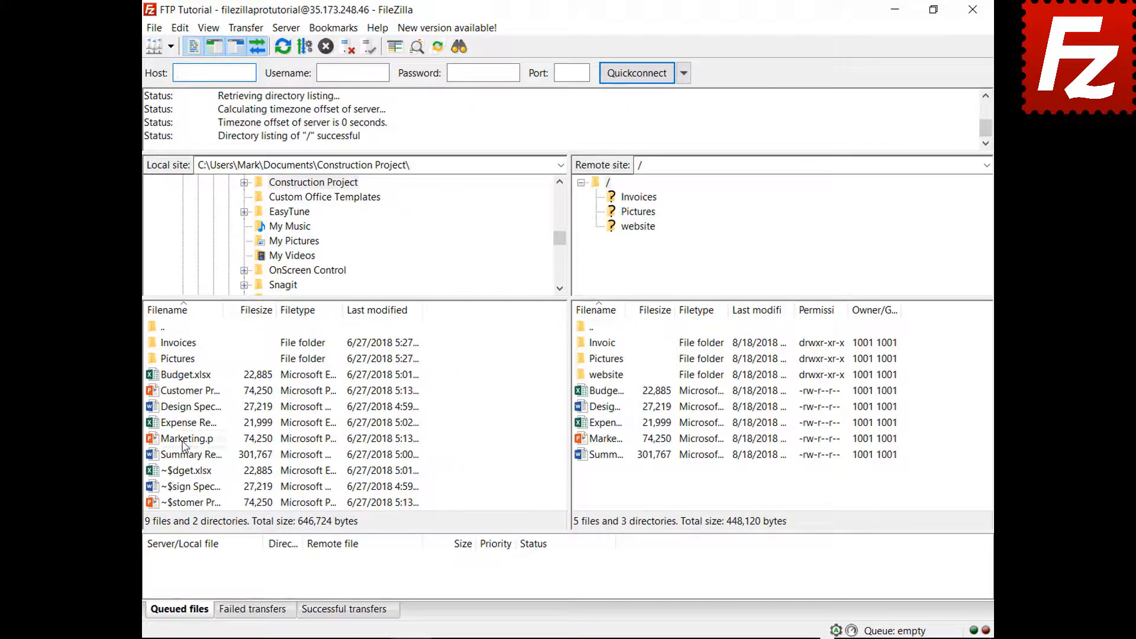
- Add the local Marketing.pptx from Construction Project to the upload queue
right_click(183, 443)
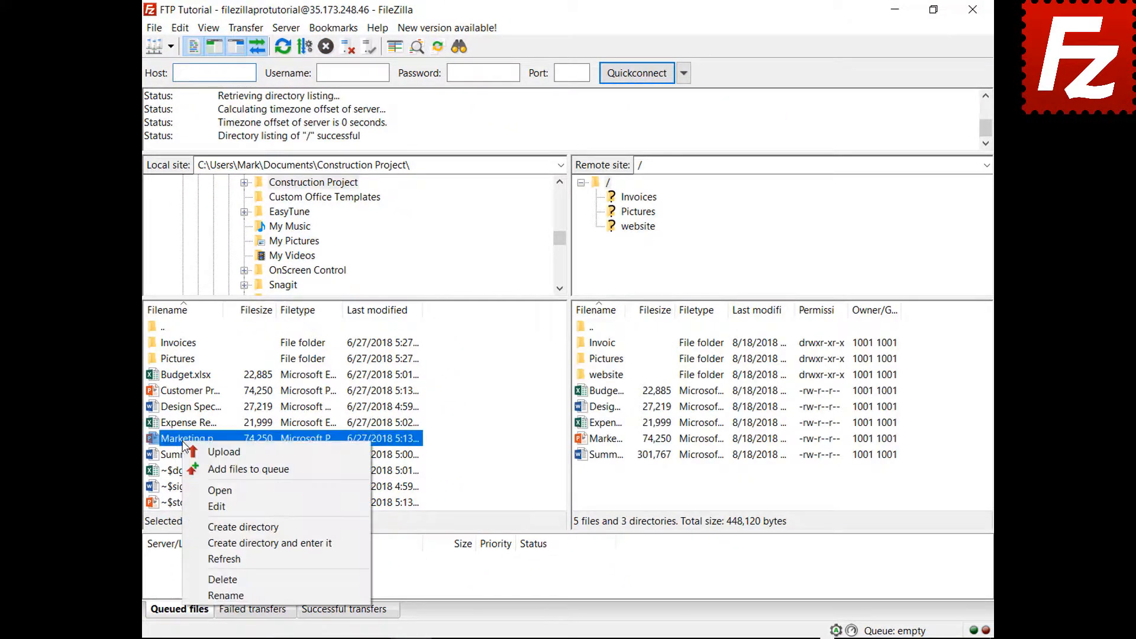
click(249, 469)
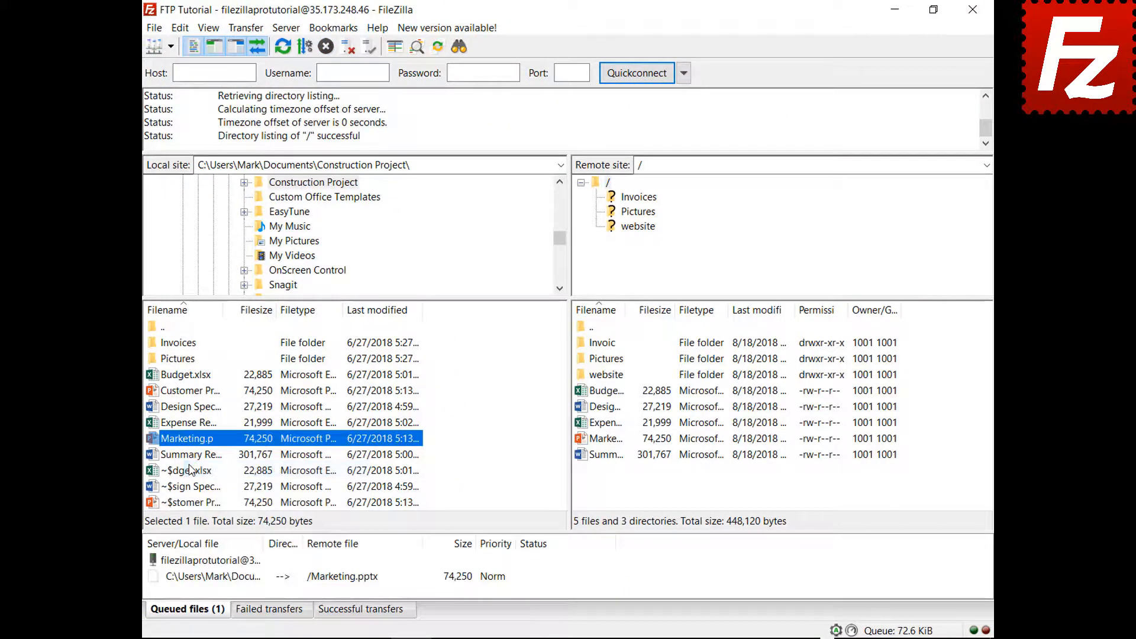
- Stop the transfer queue and remove all files from it, including the queued Marketing.pptx
right_click(226, 582)
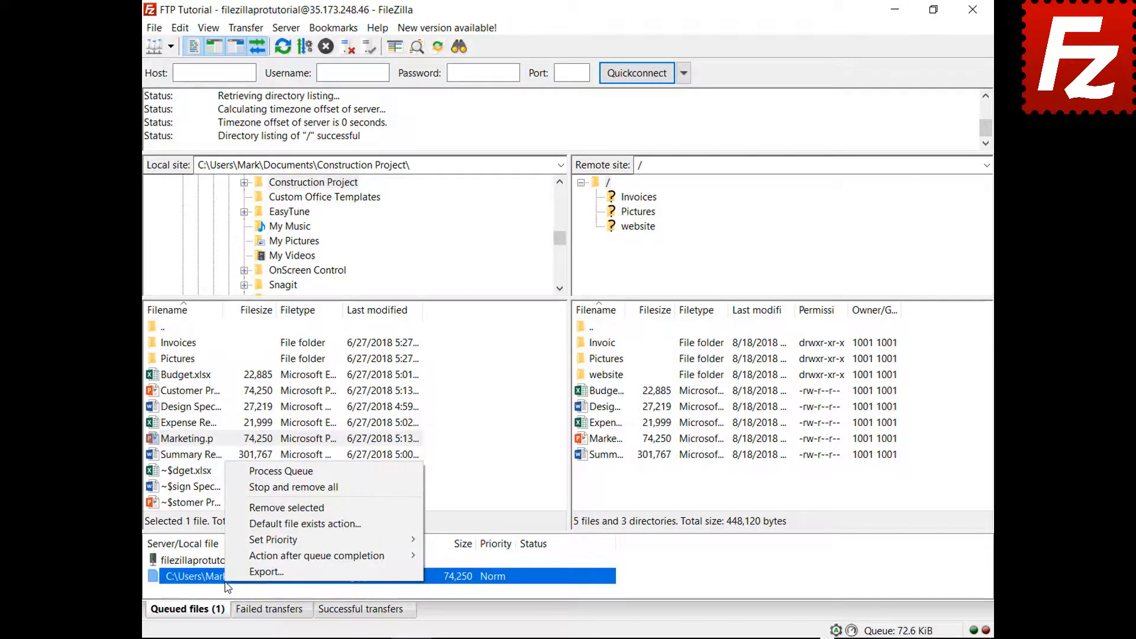
click(241, 488)
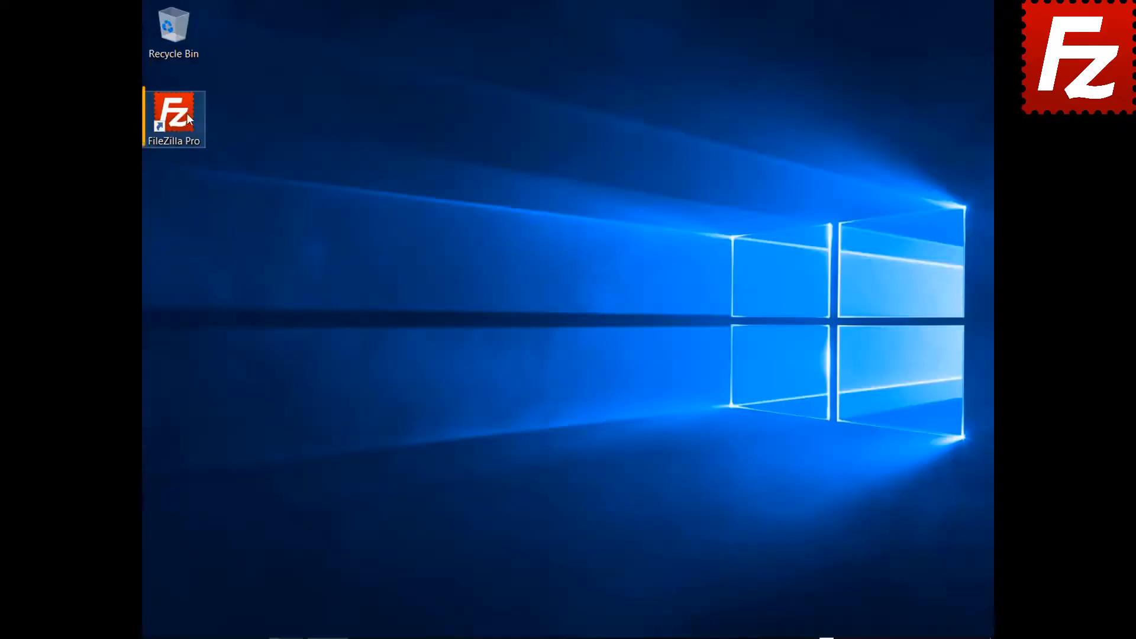
- Launch FileZilla Pro from the desktop and connect to the saved FTP Tutorial site
double_click(187, 112)
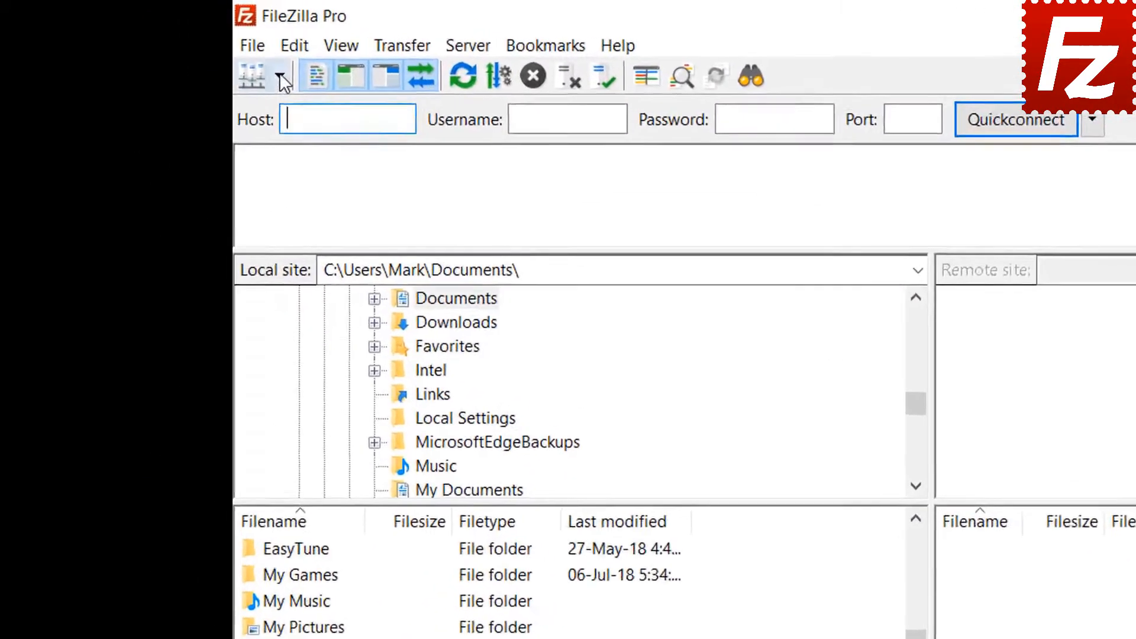
click(170, 46)
click(303, 113)
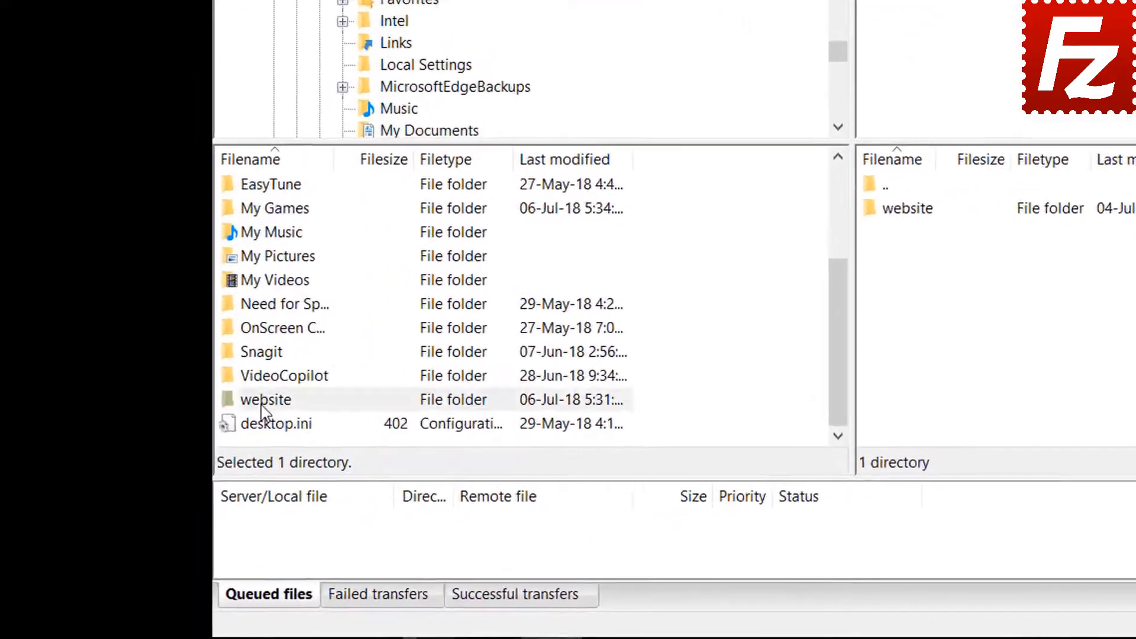
- Open the website folder both locally and remotely, and enable directory comparison by modification time
double_click(198, 459)
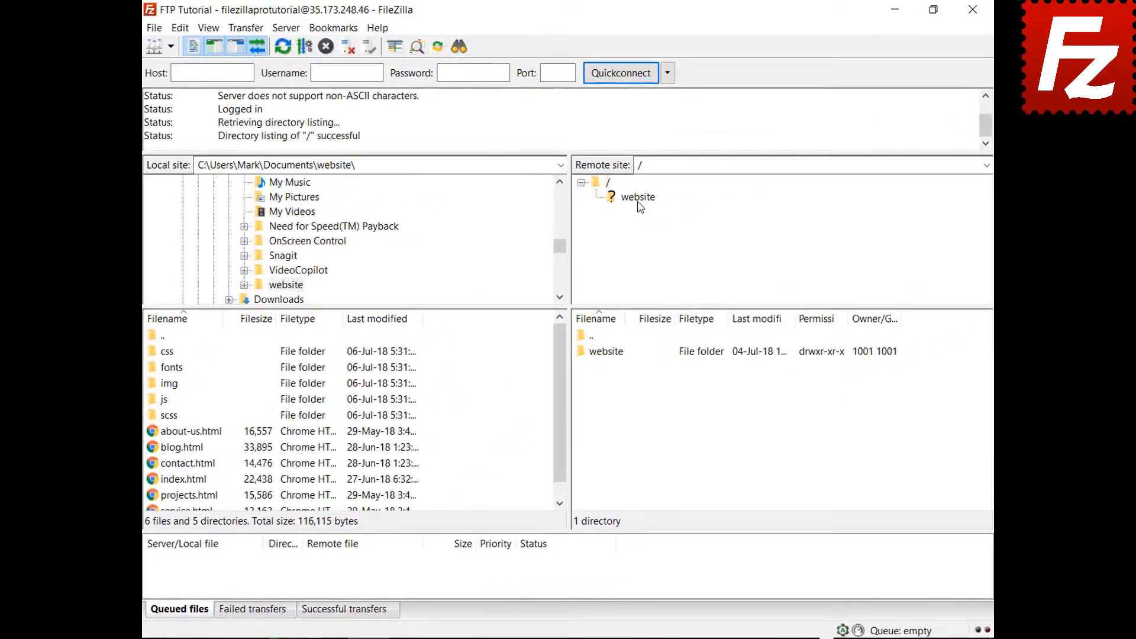
click(710, 150)
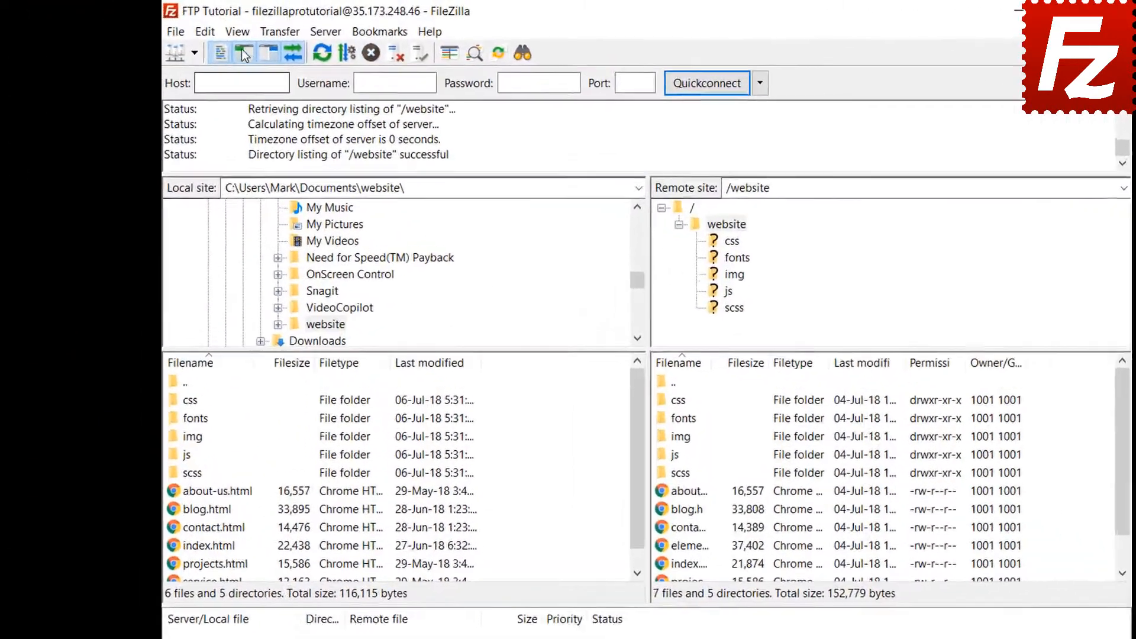
click(208, 27)
mouse_move(360, 134)
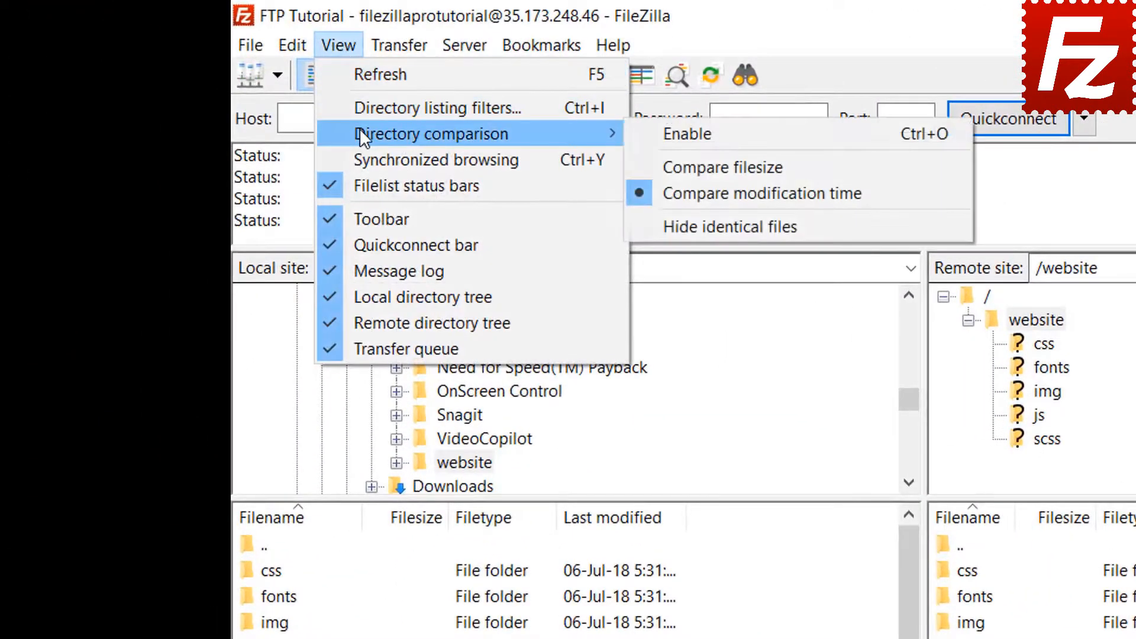
click(653, 137)
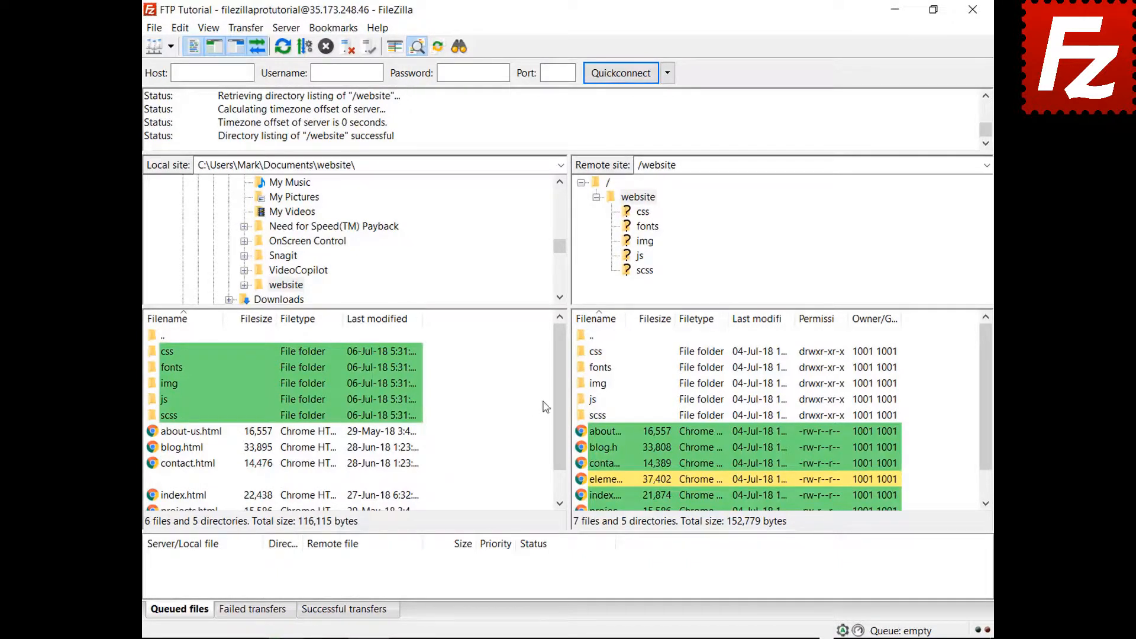
drag(565, 382, 559, 441)
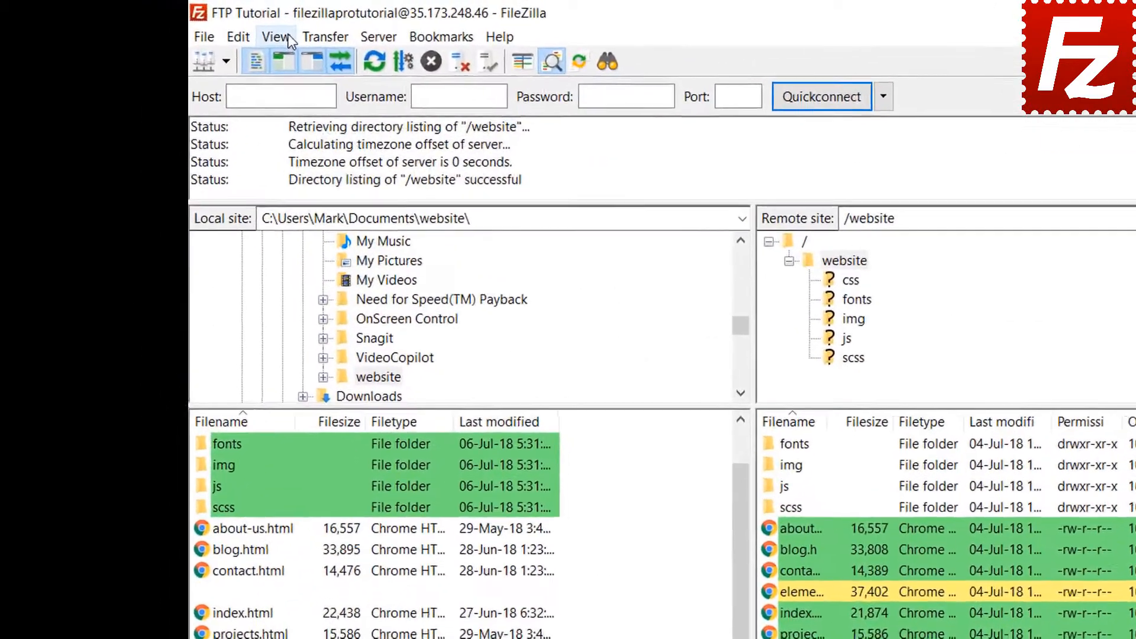
- Switch the directory comparison of the website folders to compare by filesize
click(208, 28)
mouse_move(319, 114)
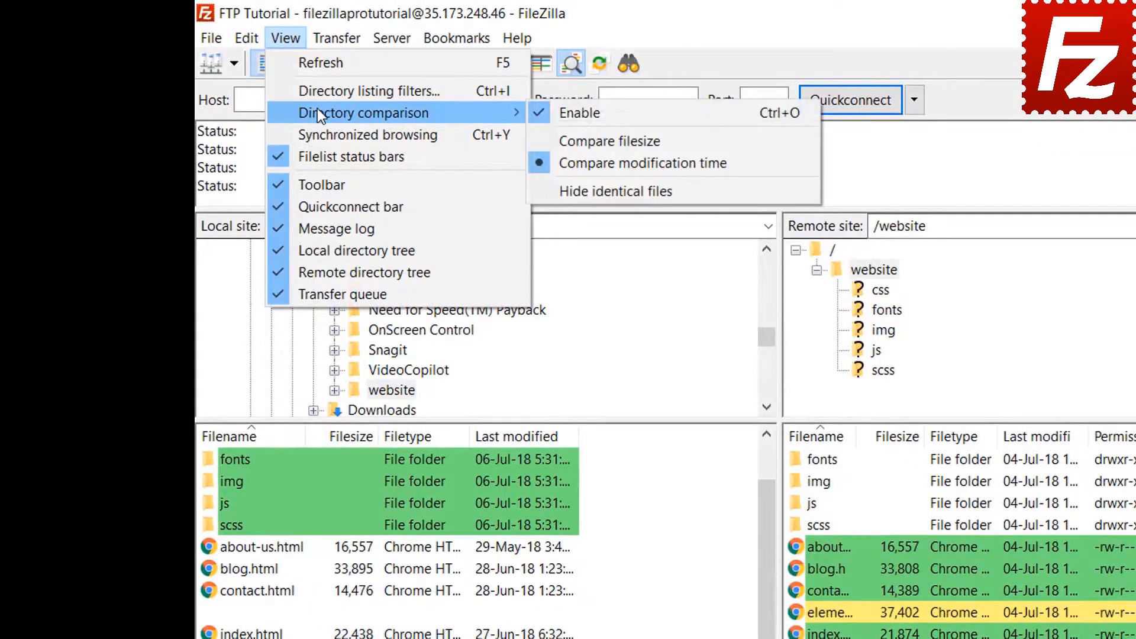
click(605, 141)
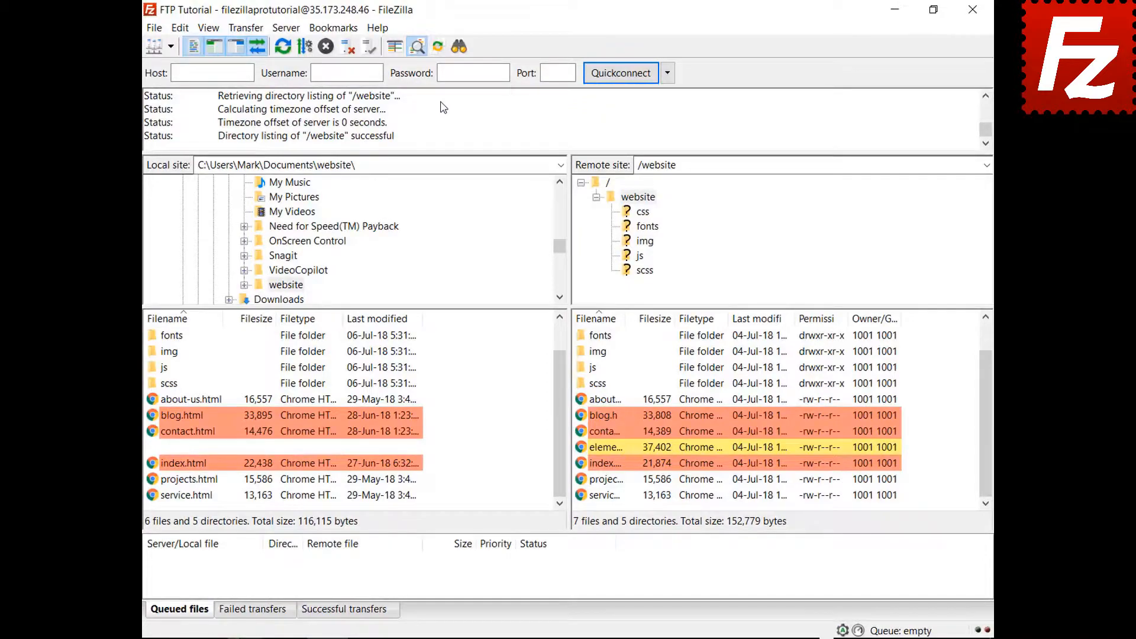
- Enable synchronized browsing and browse into the css folder, followed by the img folder, inside website
click(209, 28)
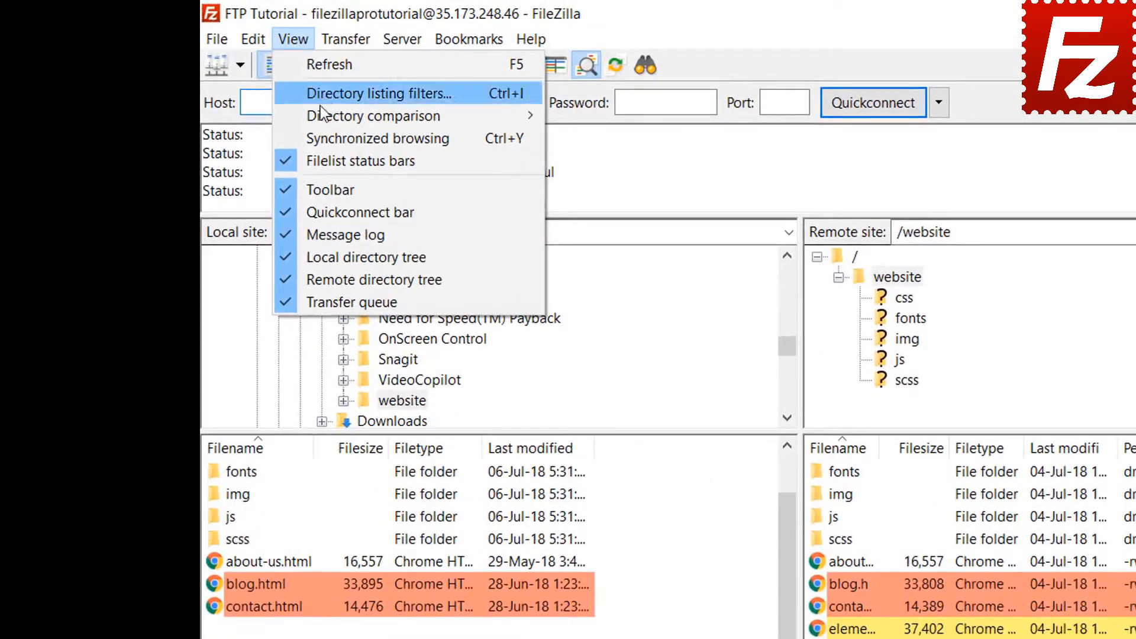
click(329, 138)
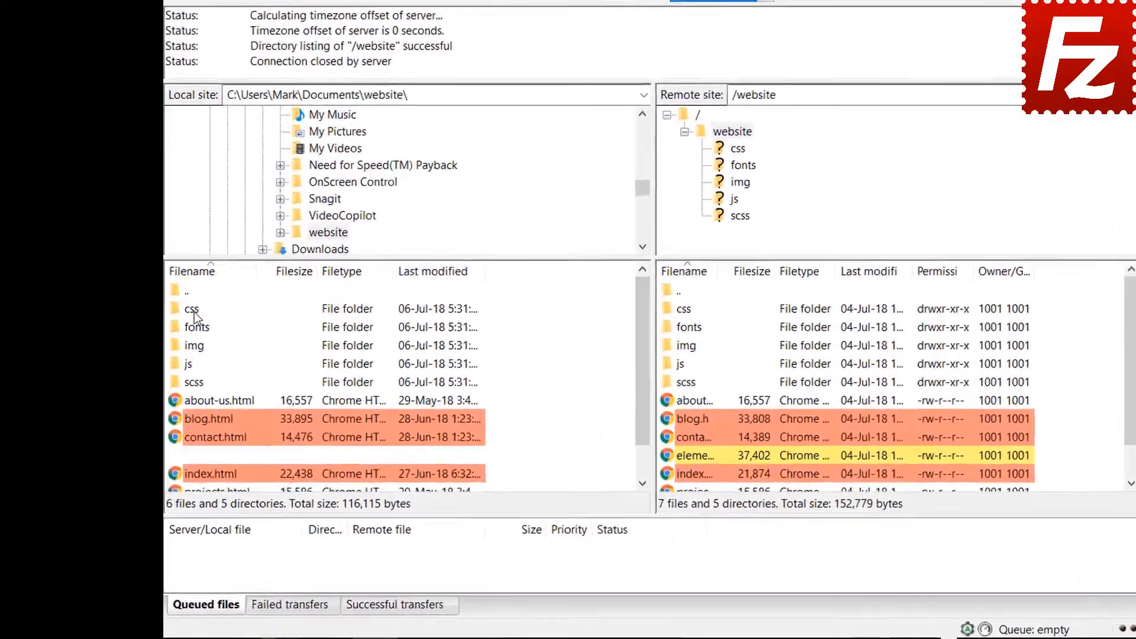
click(168, 353)
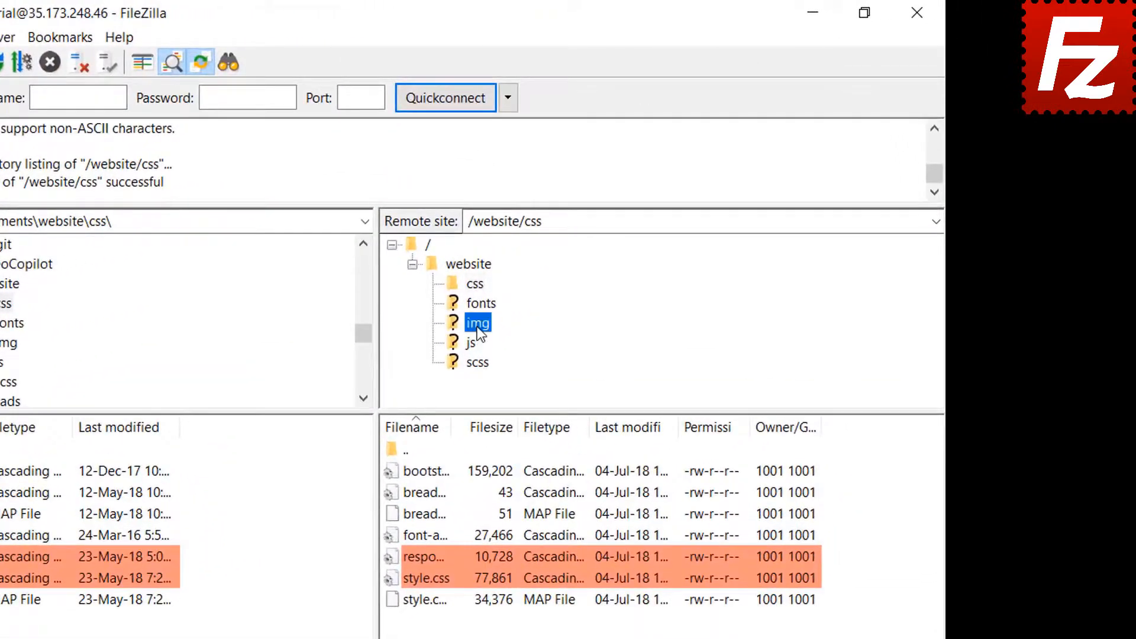
click(478, 326)
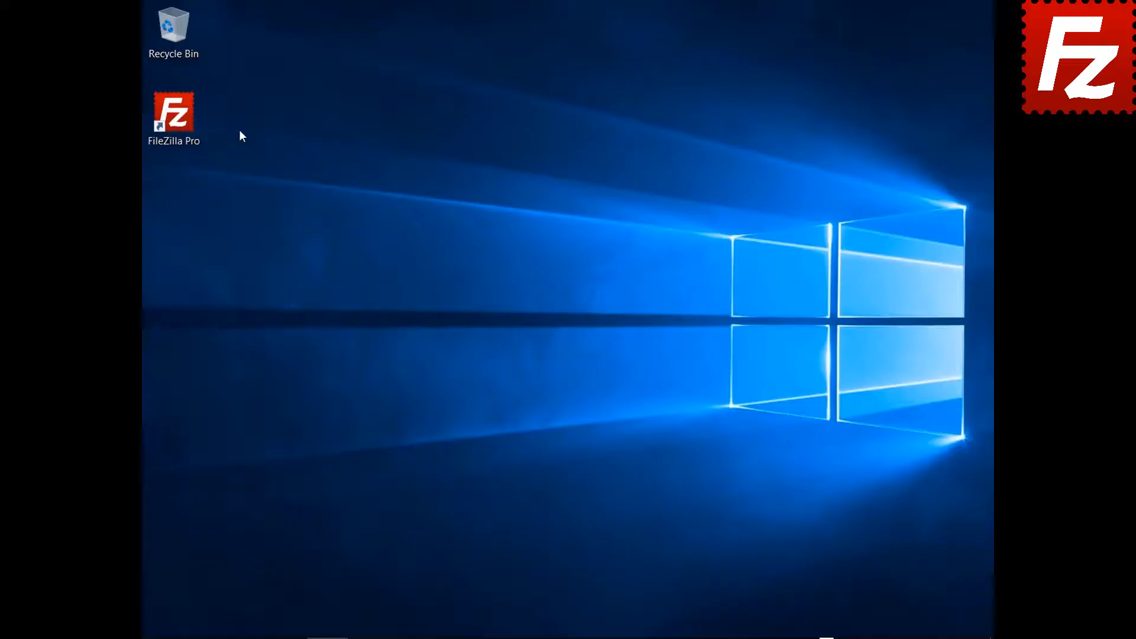
- Start FileZilla Pro from the desktop again and reconnect to the FTP Tutorial site
click(181, 119)
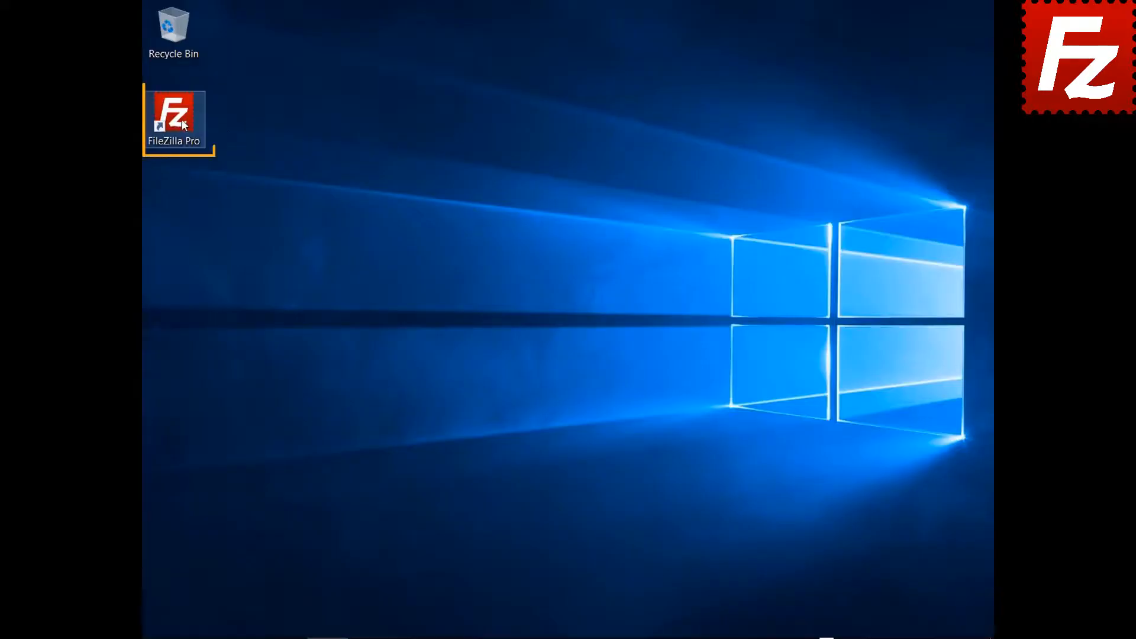
double_click(181, 119)
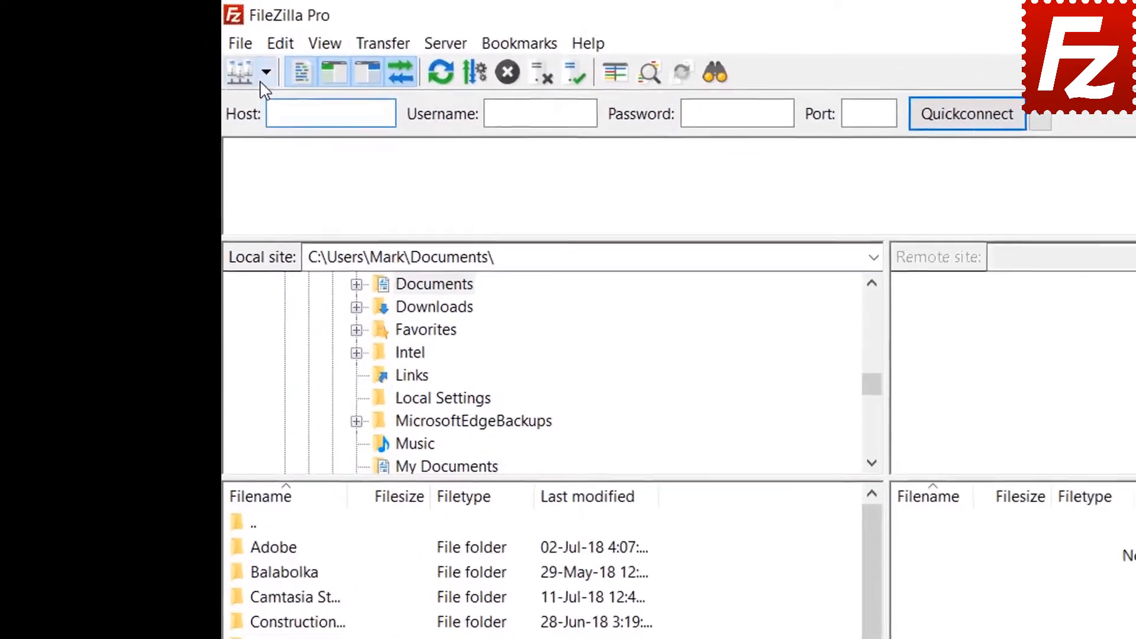
click(171, 46)
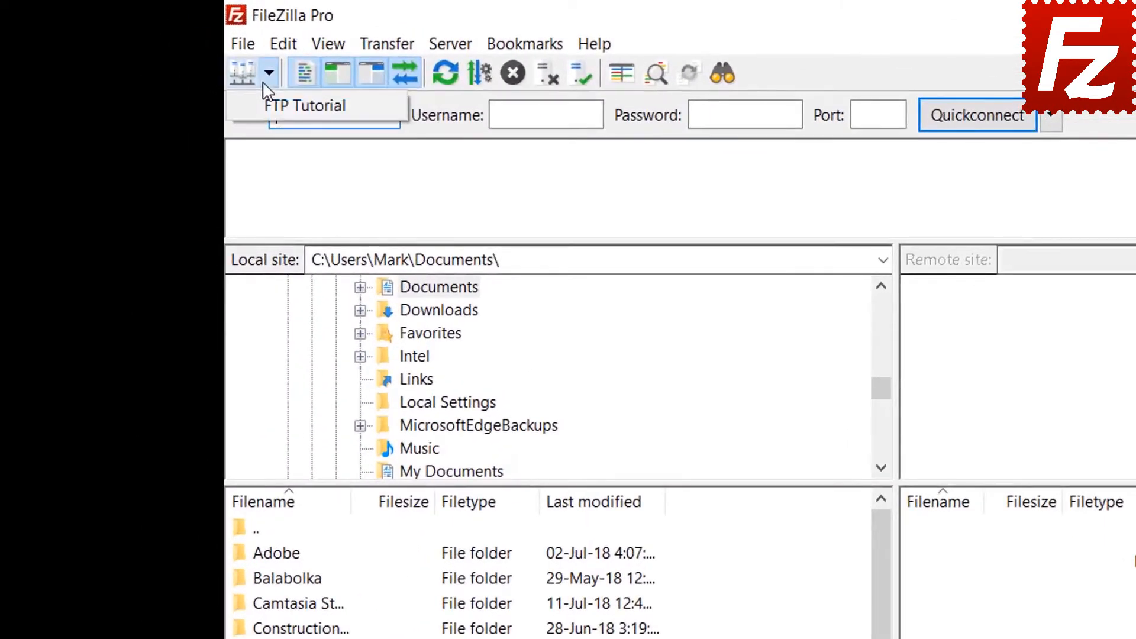
click(276, 105)
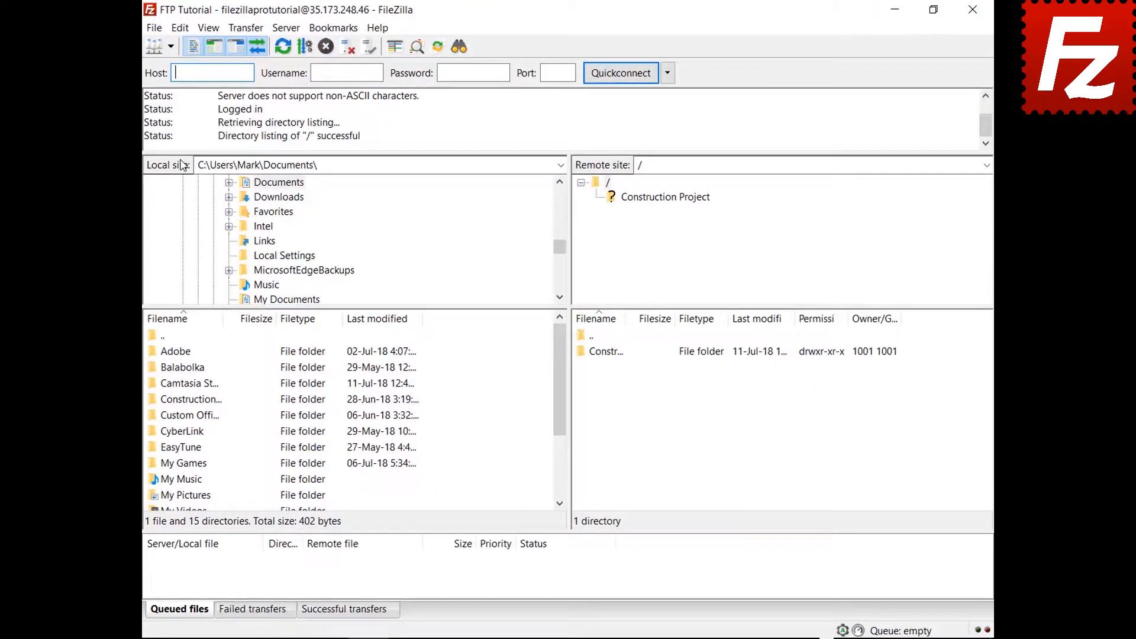
- Open the Construction Project folder locally and remotely, and bring up the directory listing filters
double_click(199, 400)
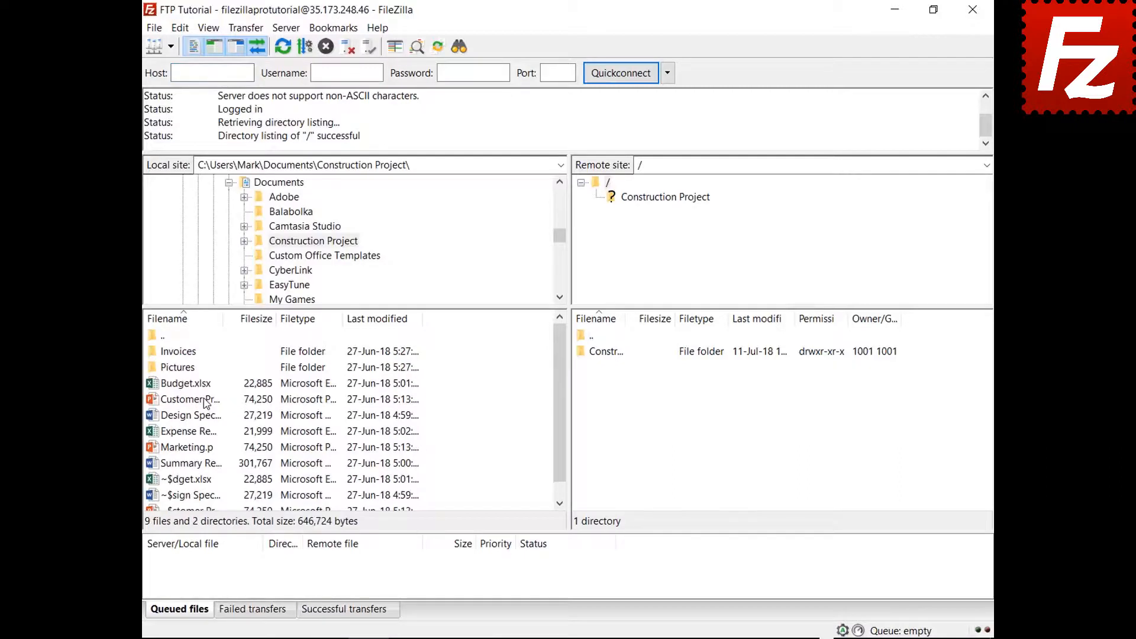
double_click(619, 354)
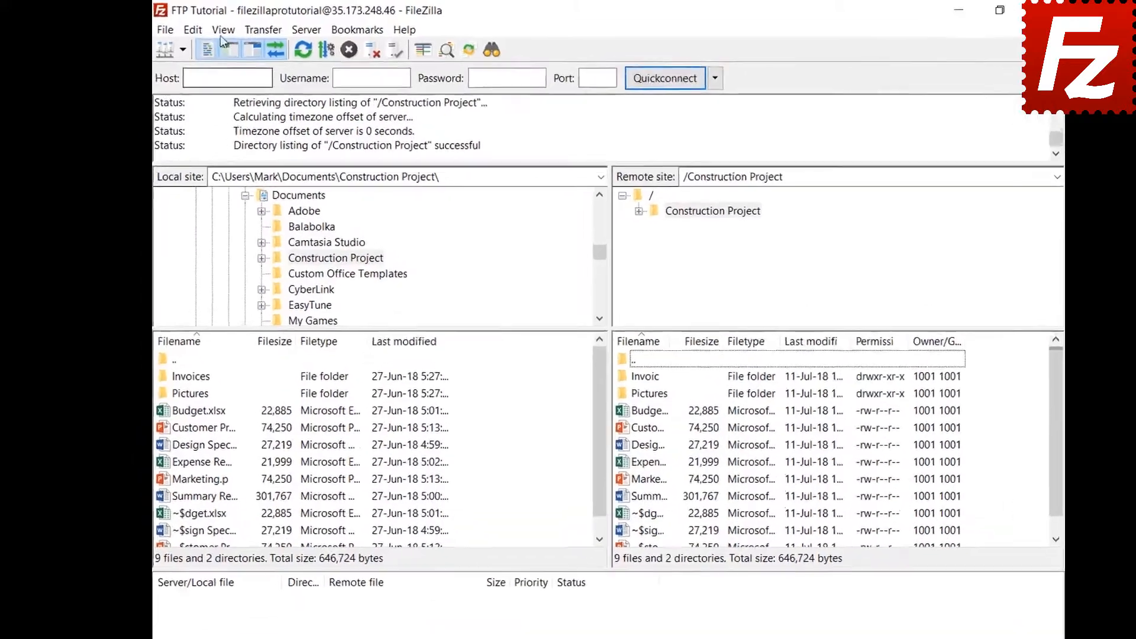
click(208, 28)
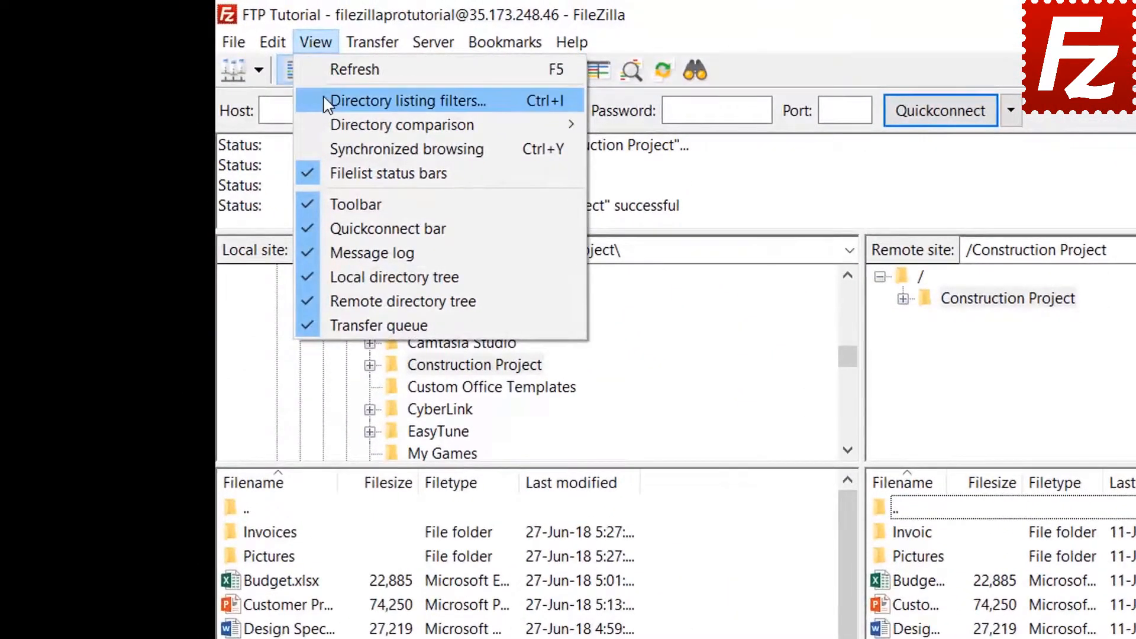
click(326, 105)
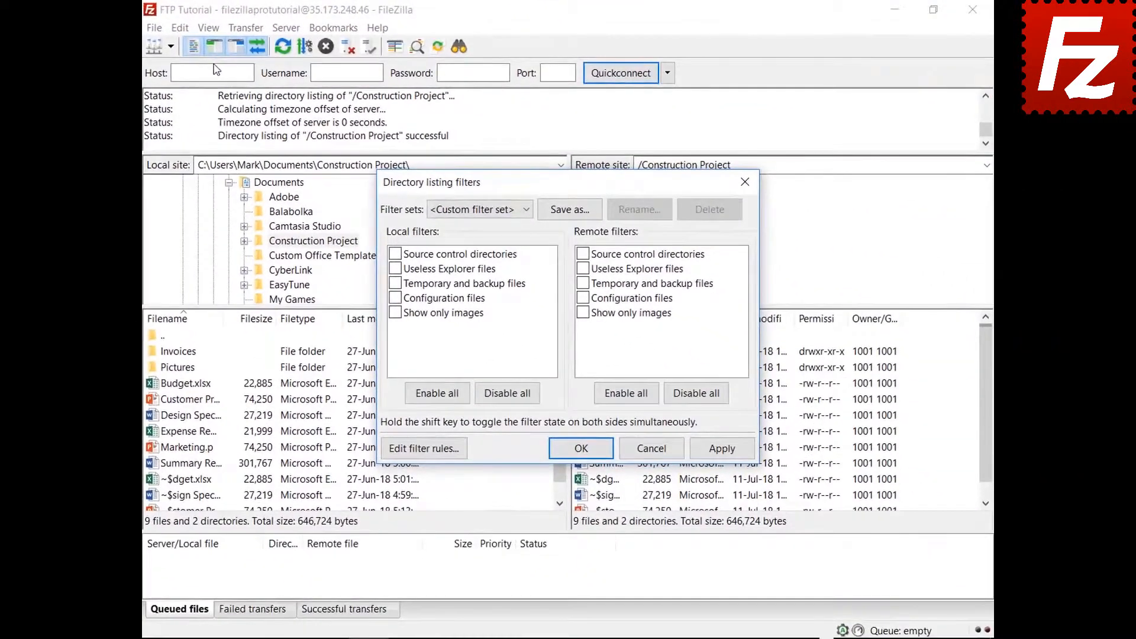
drag(562, 187, 561, 46)
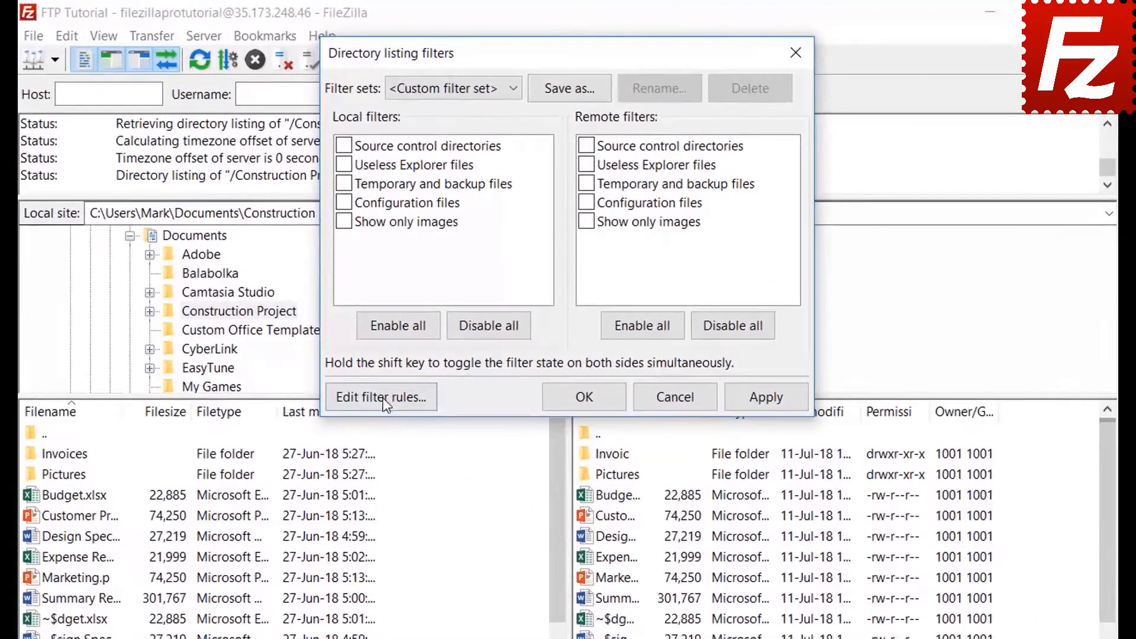
- Create a new filter rule named "Microsoft Office Temporaries"
click(383, 400)
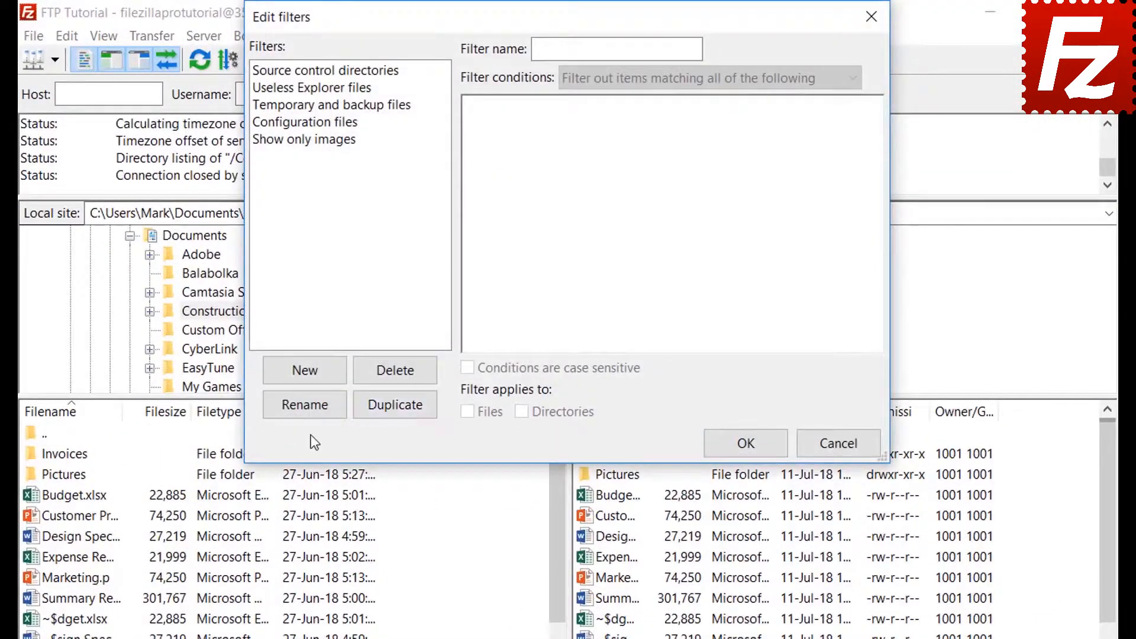
click(323, 374)
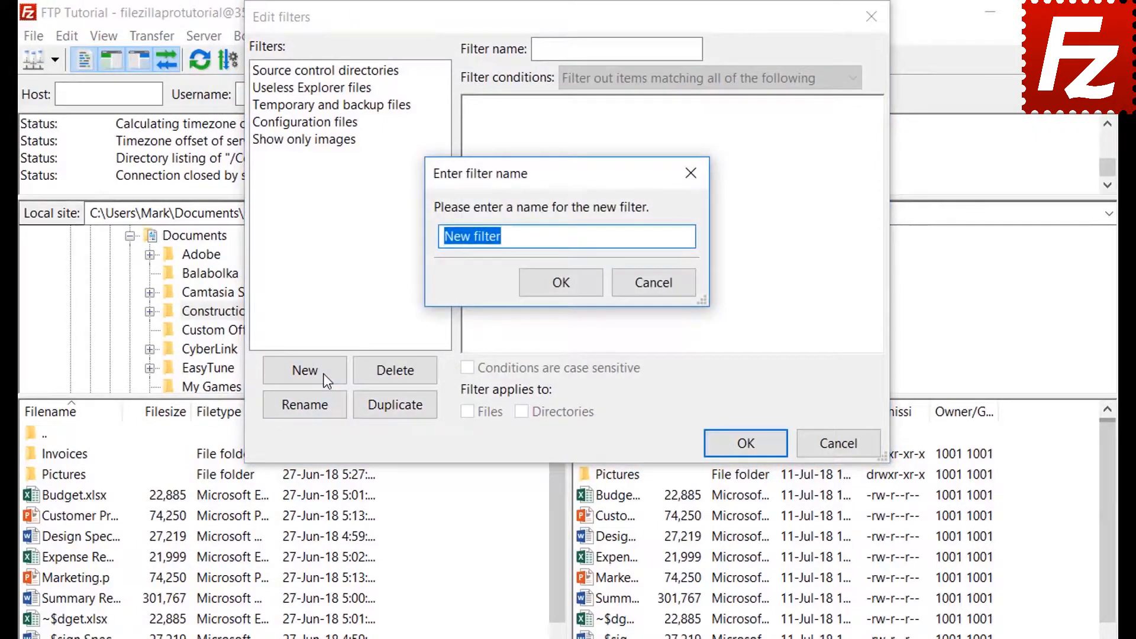
key(BackSpace)
text(Microsoft Office Te)
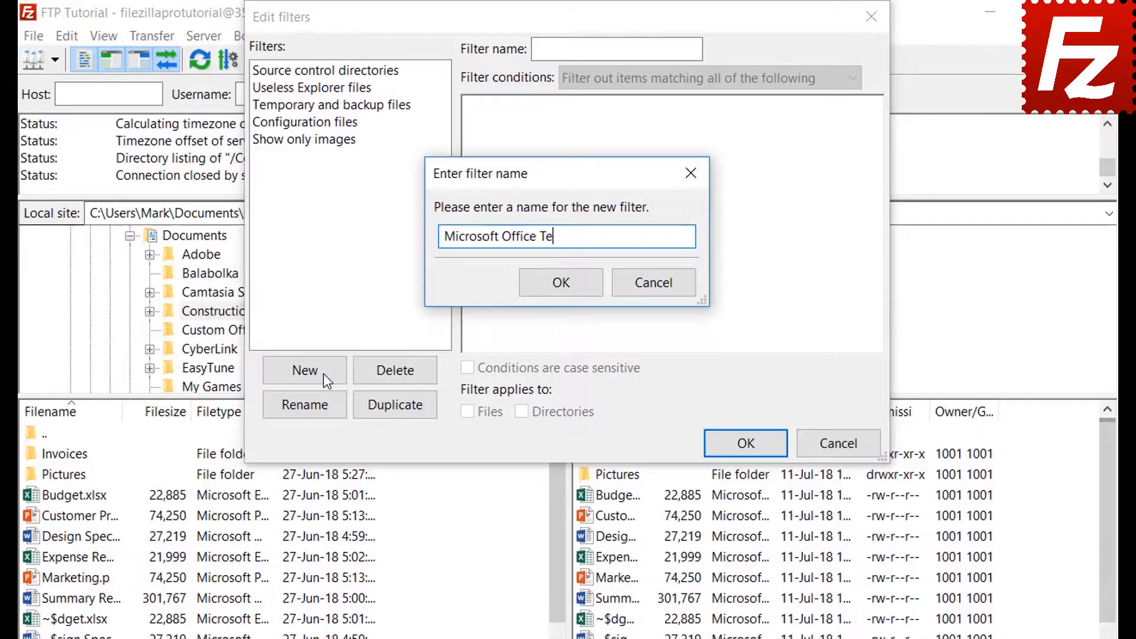
text(mporaries)
click(561, 283)
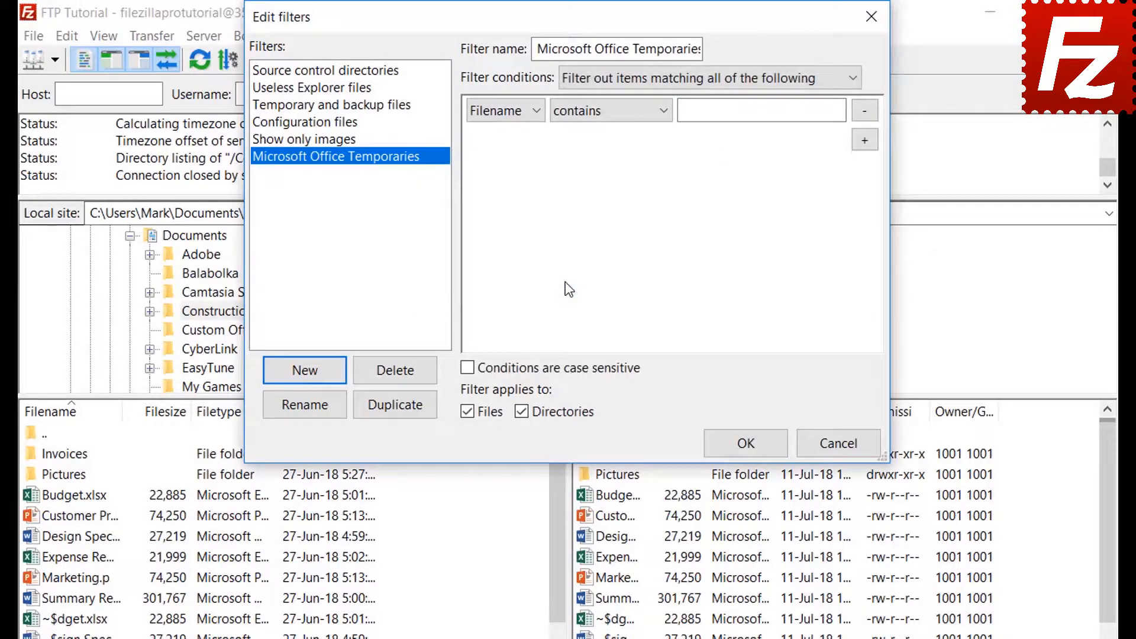
- Review the rule's match modes and the comparison options offered for a Filesize condition
click(623, 76)
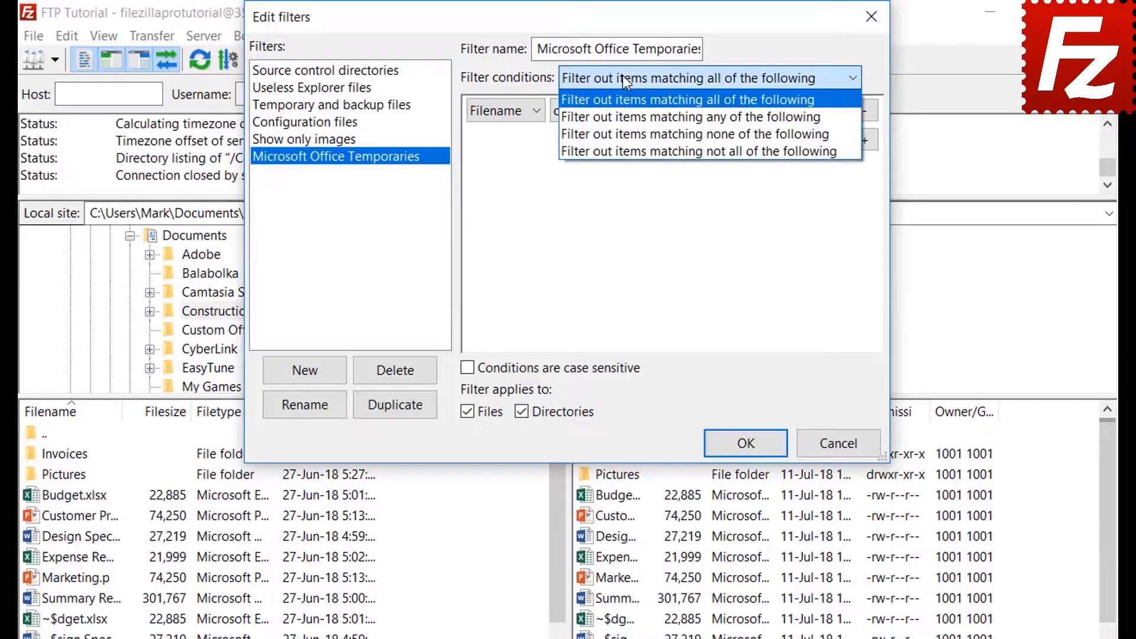
click(623, 75)
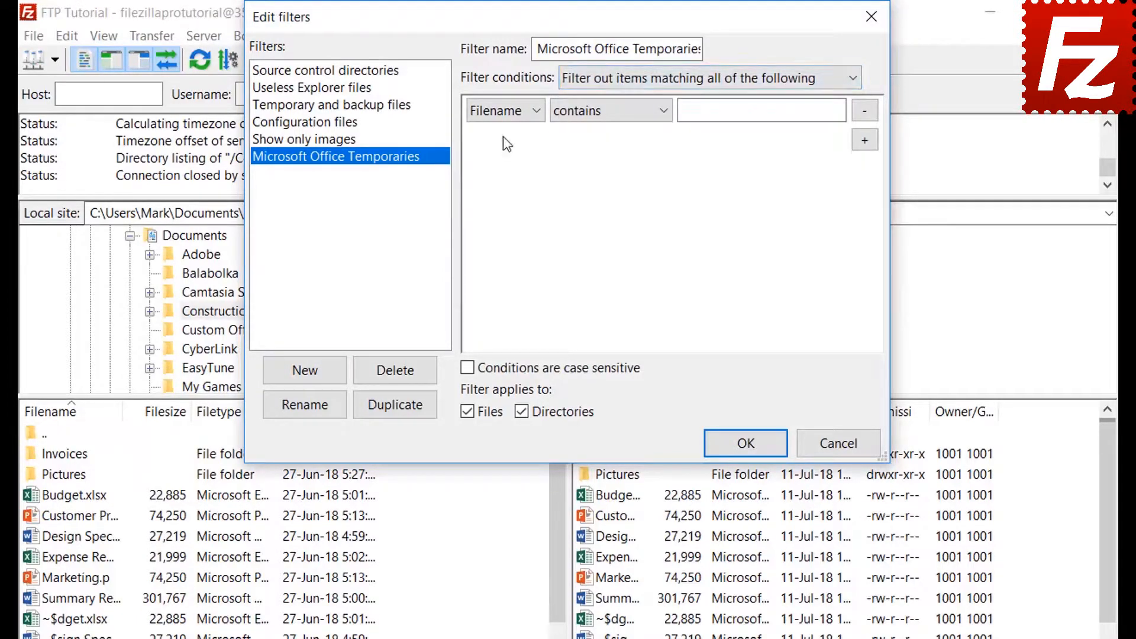
click(504, 111)
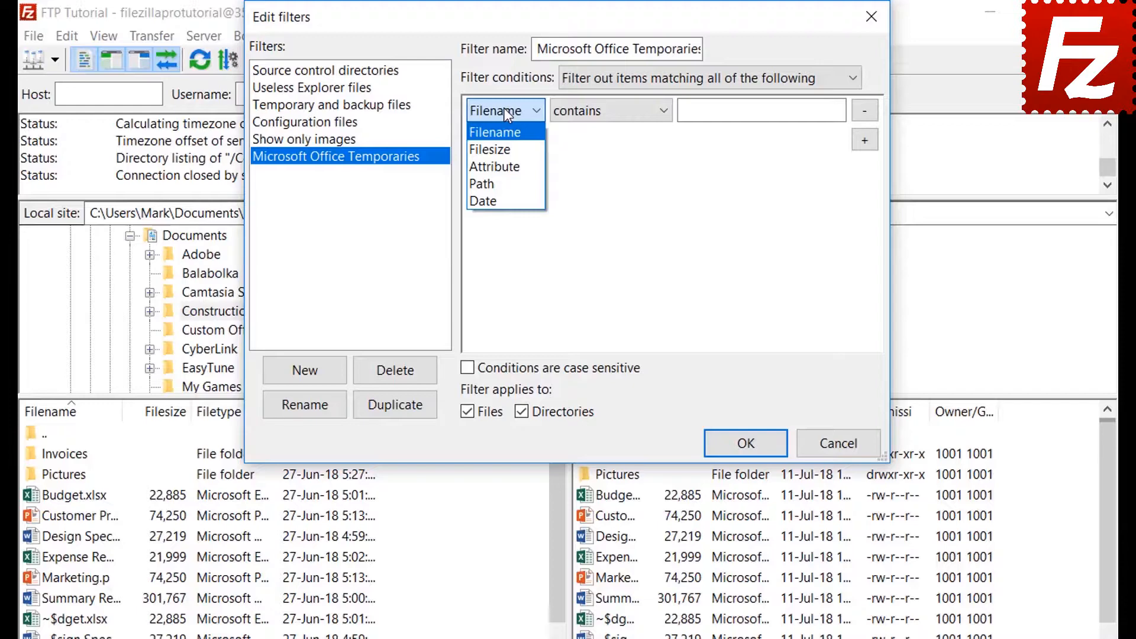
click(505, 148)
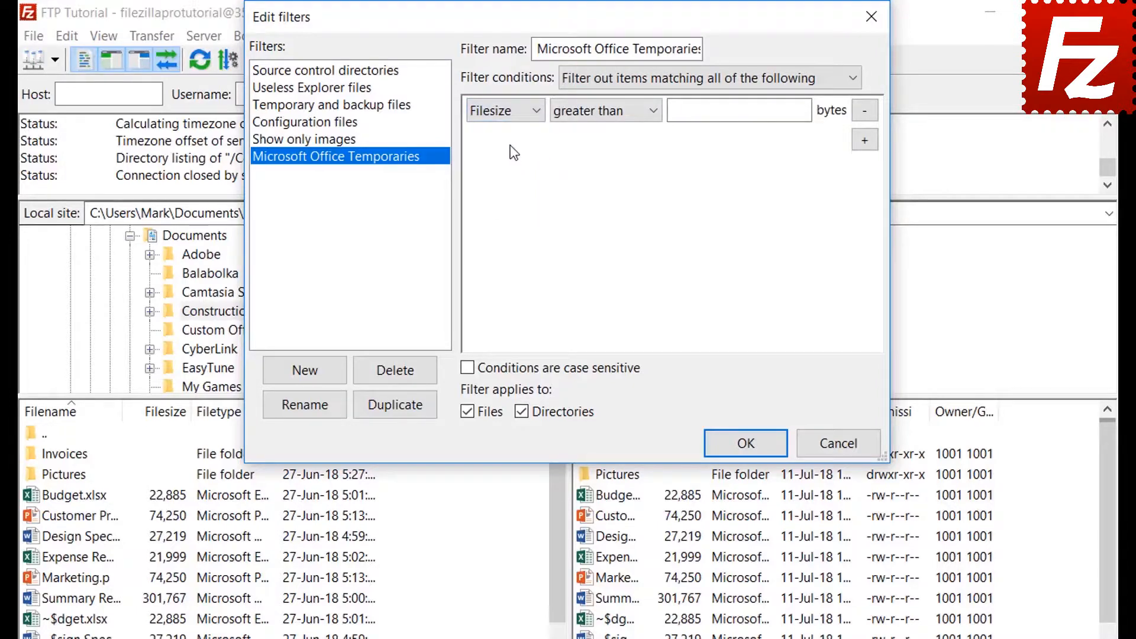
click(595, 114)
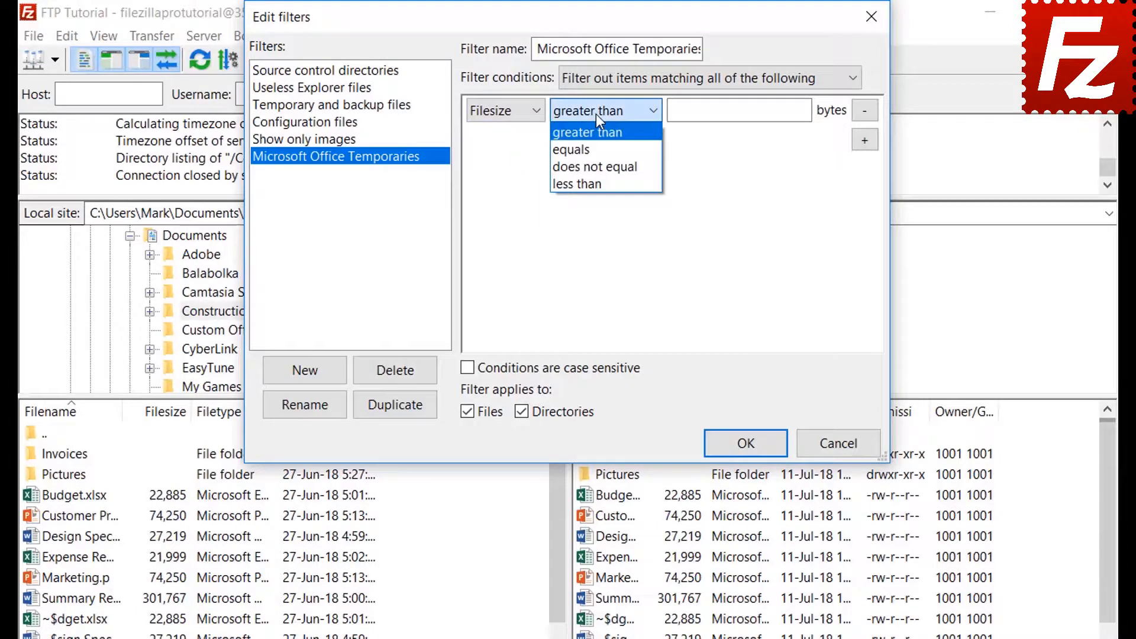
click(596, 114)
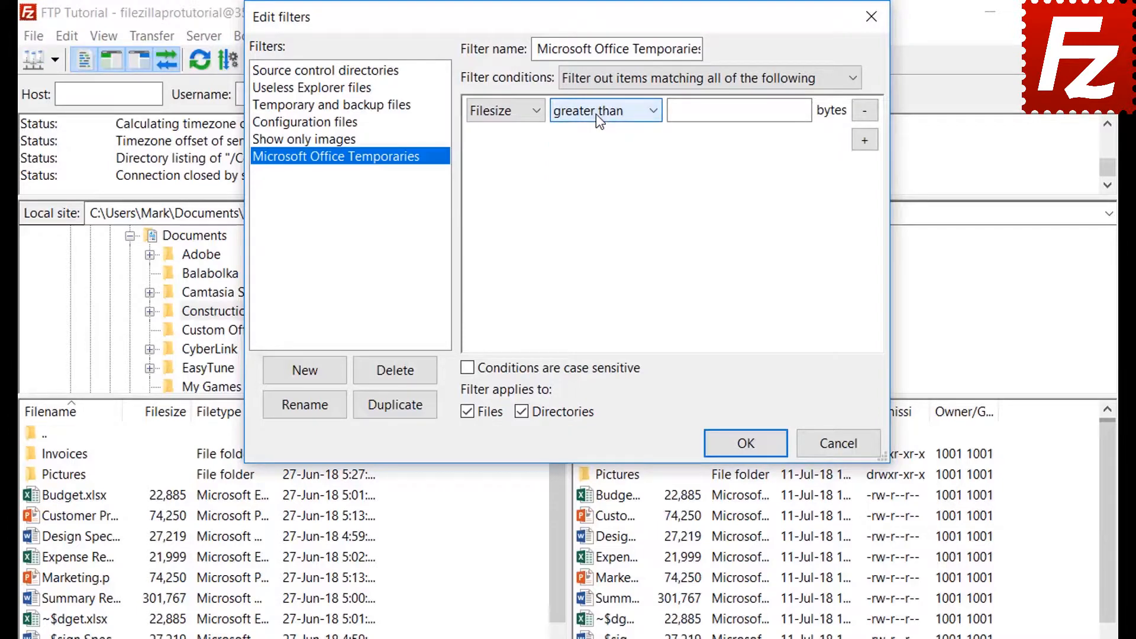
- Switch the condition to Attribute and review its attribute choices and set/unset options
click(506, 112)
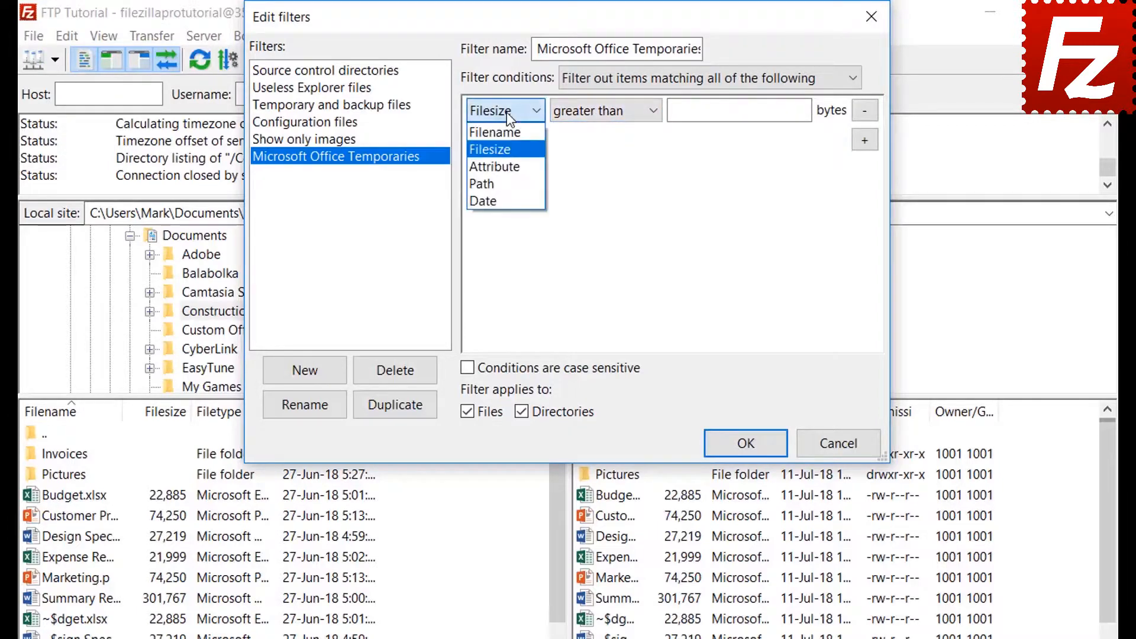
click(507, 166)
click(584, 118)
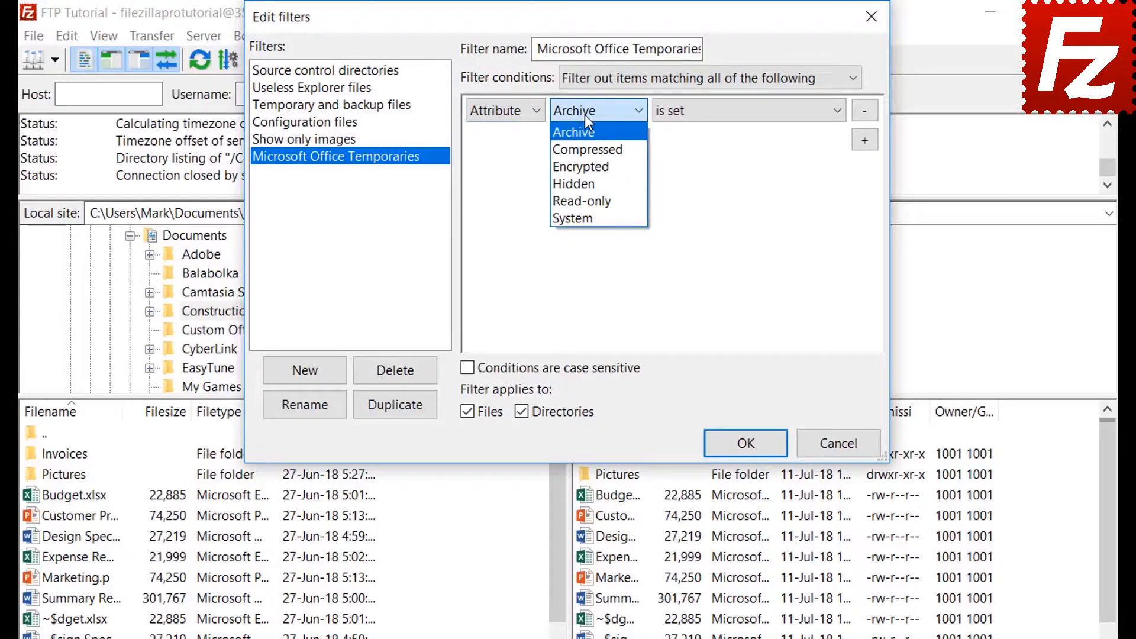
click(585, 116)
click(707, 116)
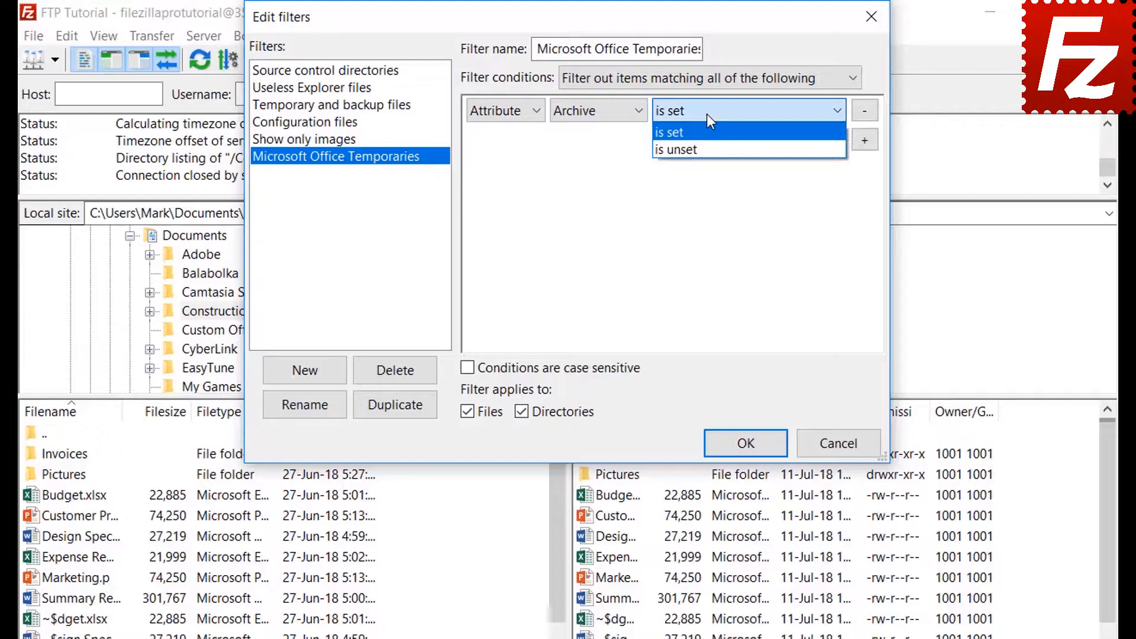
click(706, 114)
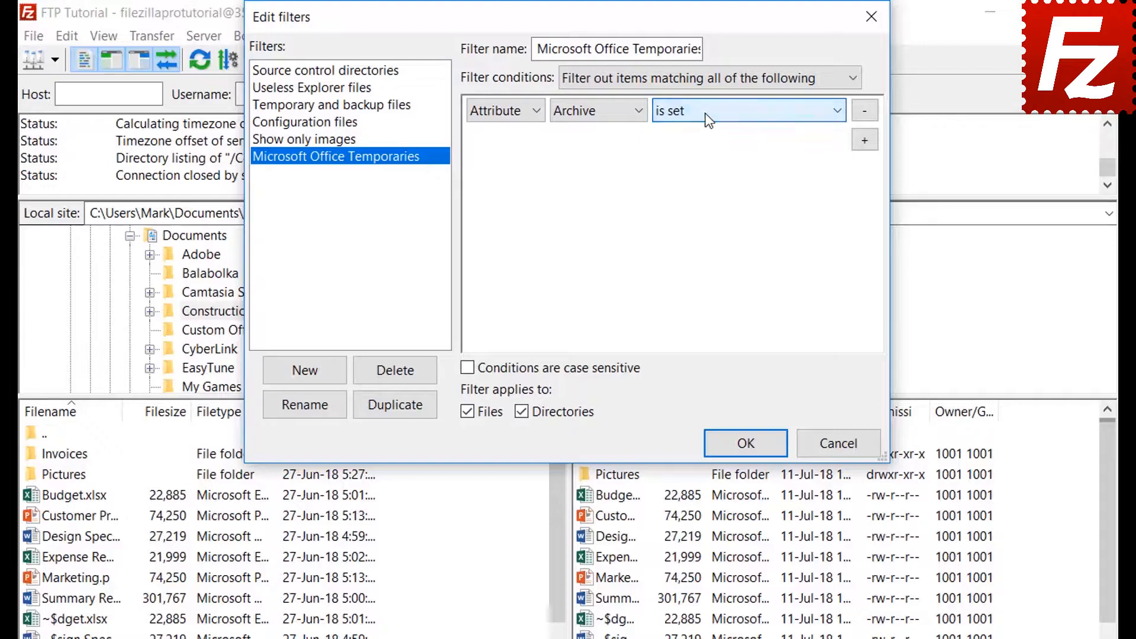
- Review the comparison options offered for Path and Date conditions
click(501, 116)
click(505, 187)
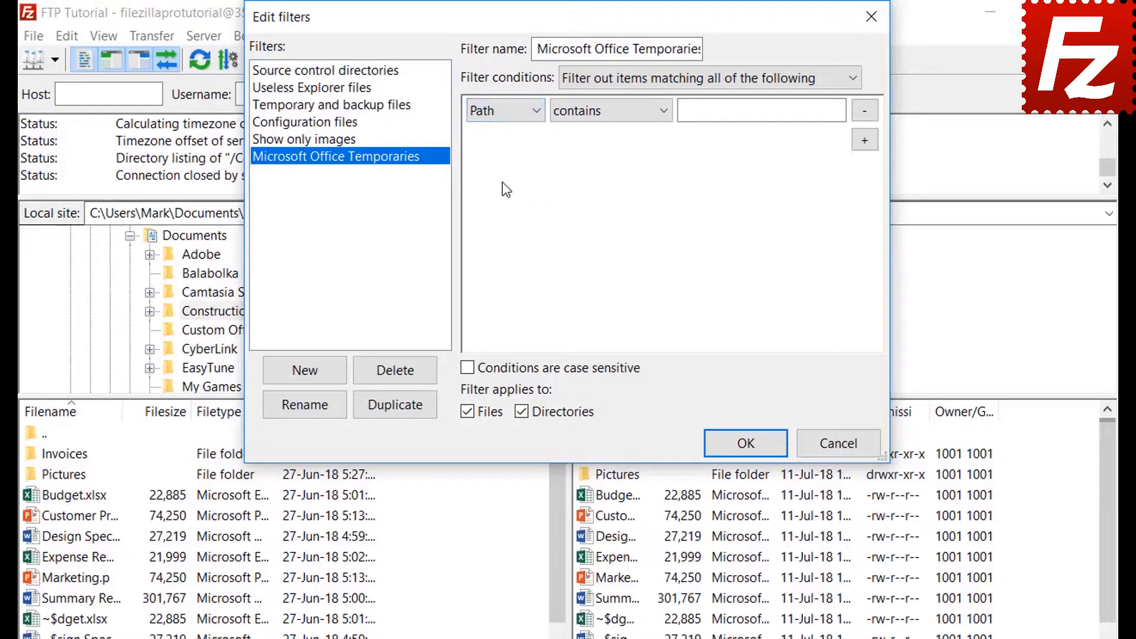
click(600, 110)
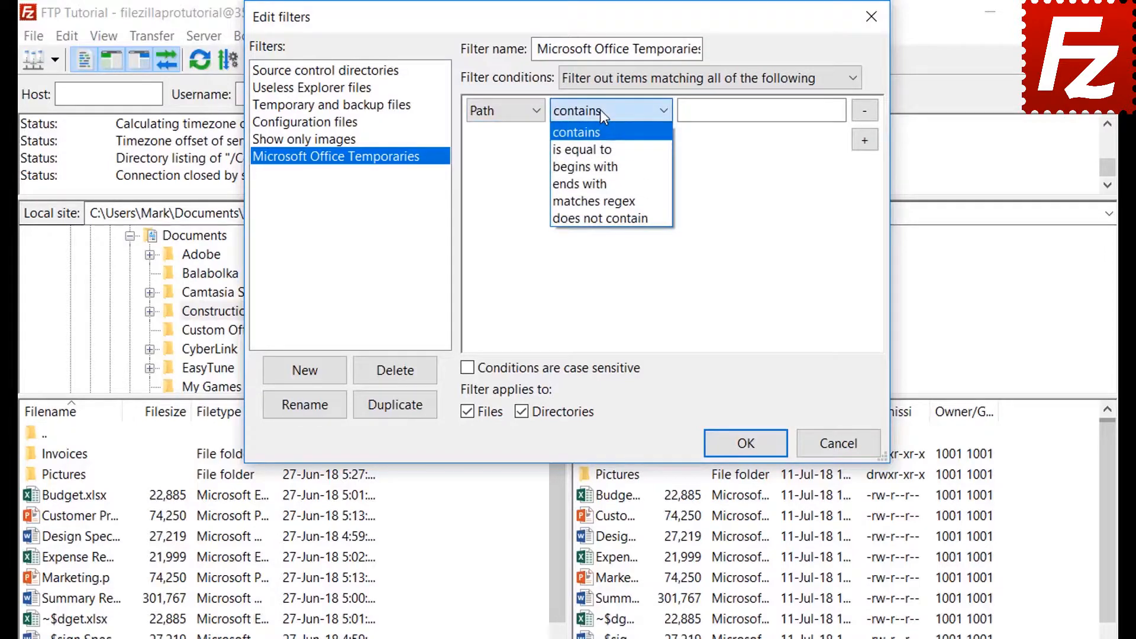
click(600, 108)
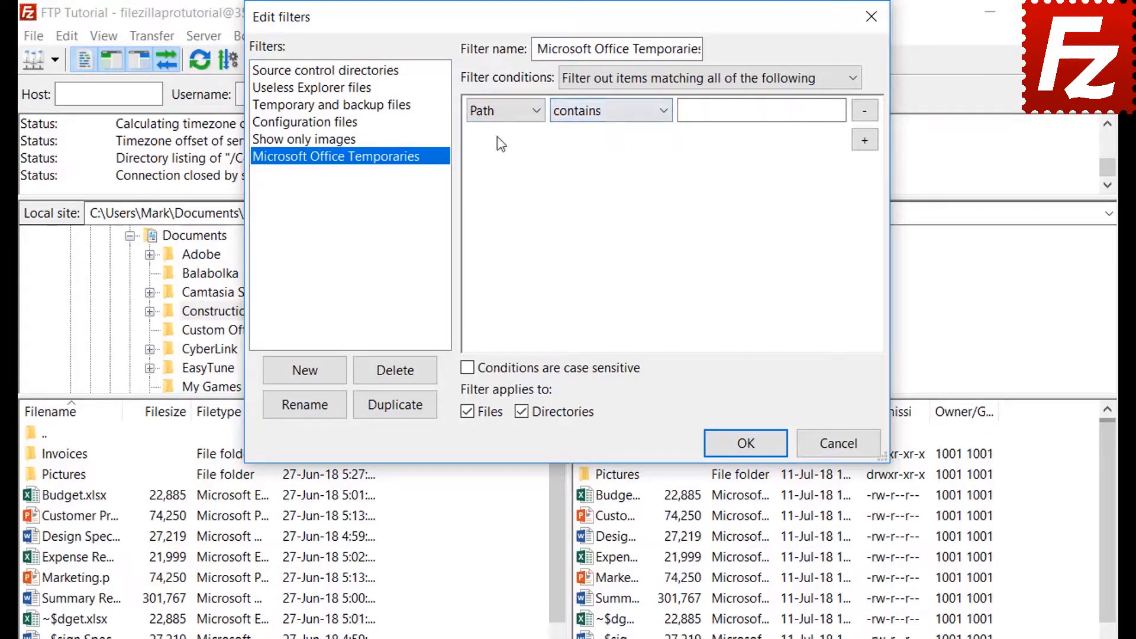
click(499, 111)
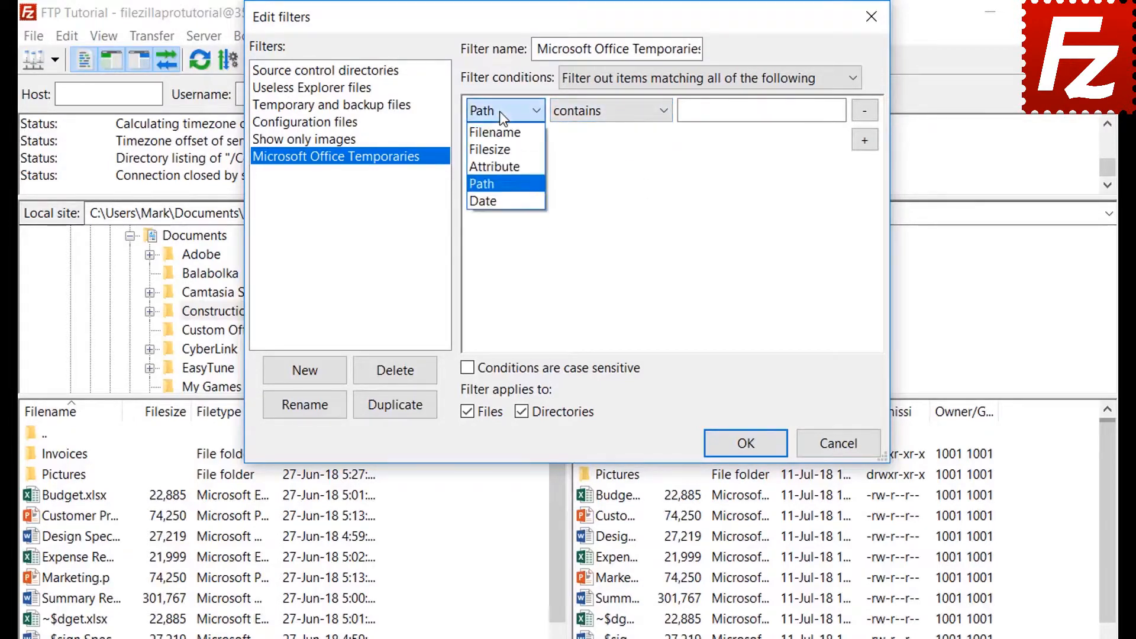
click(498, 200)
click(602, 116)
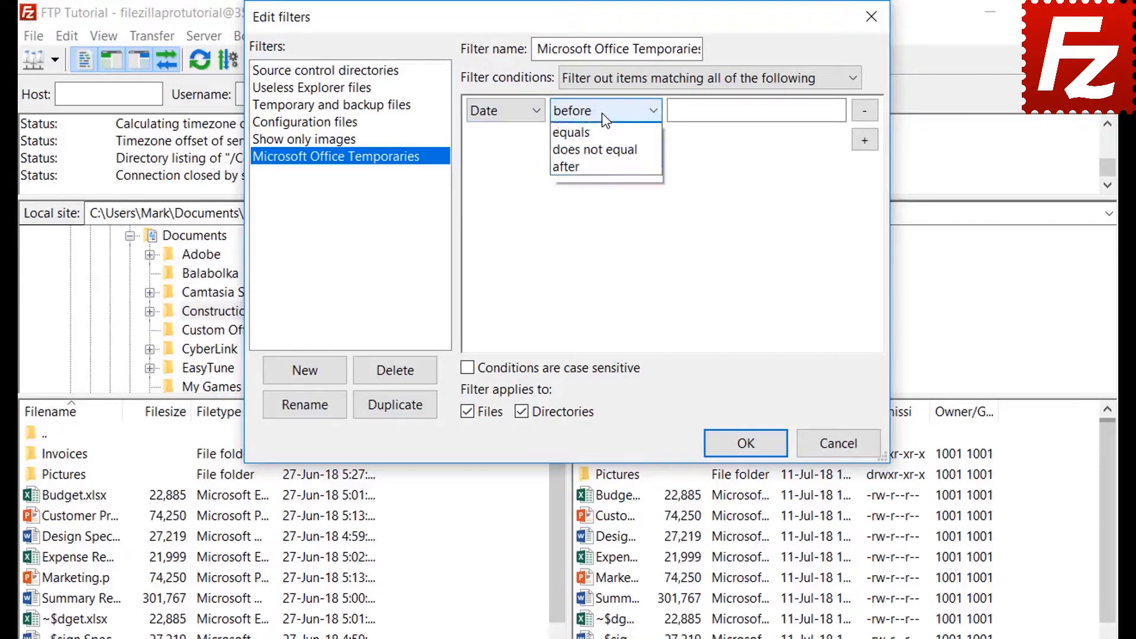
click(602, 112)
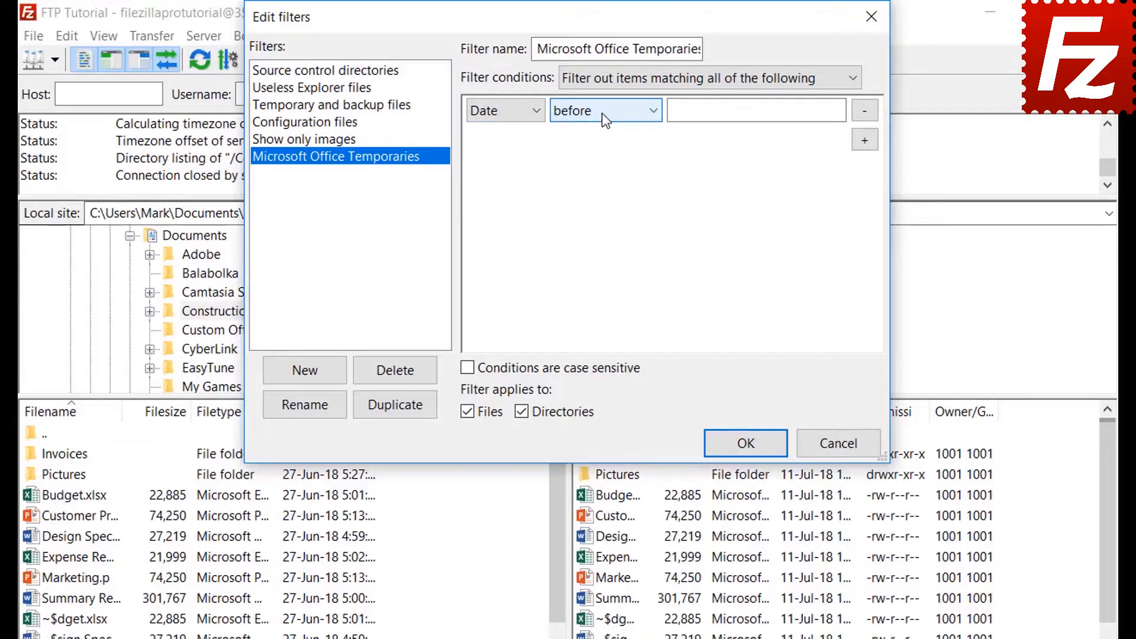
- Make the rule filter out filenames beginning with "~$", applied to files only, and save it
click(495, 114)
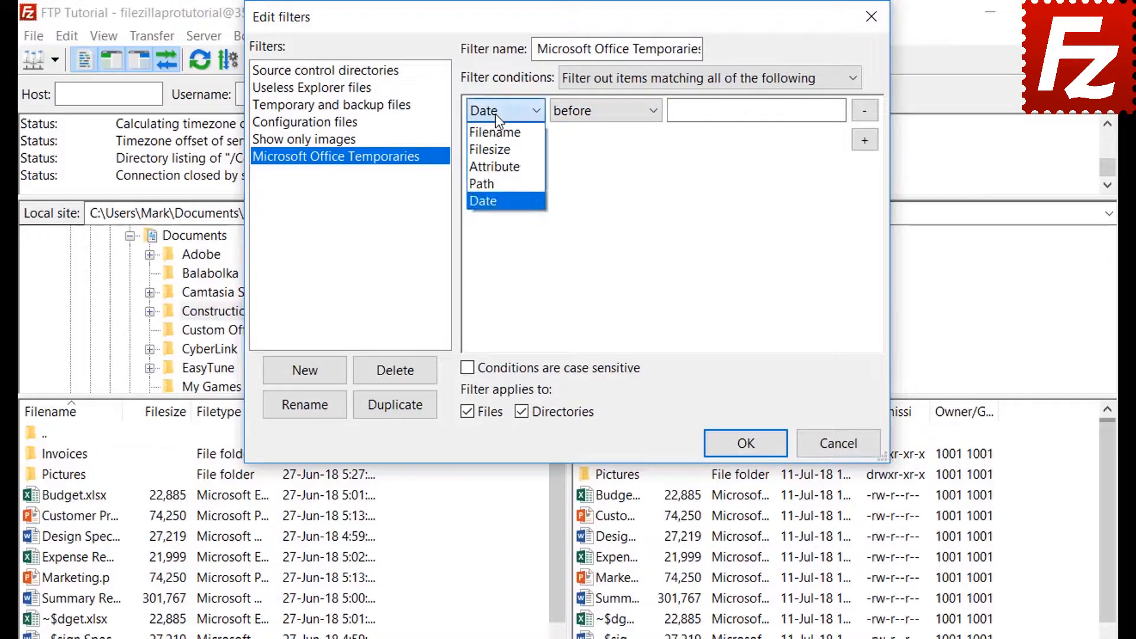
click(495, 132)
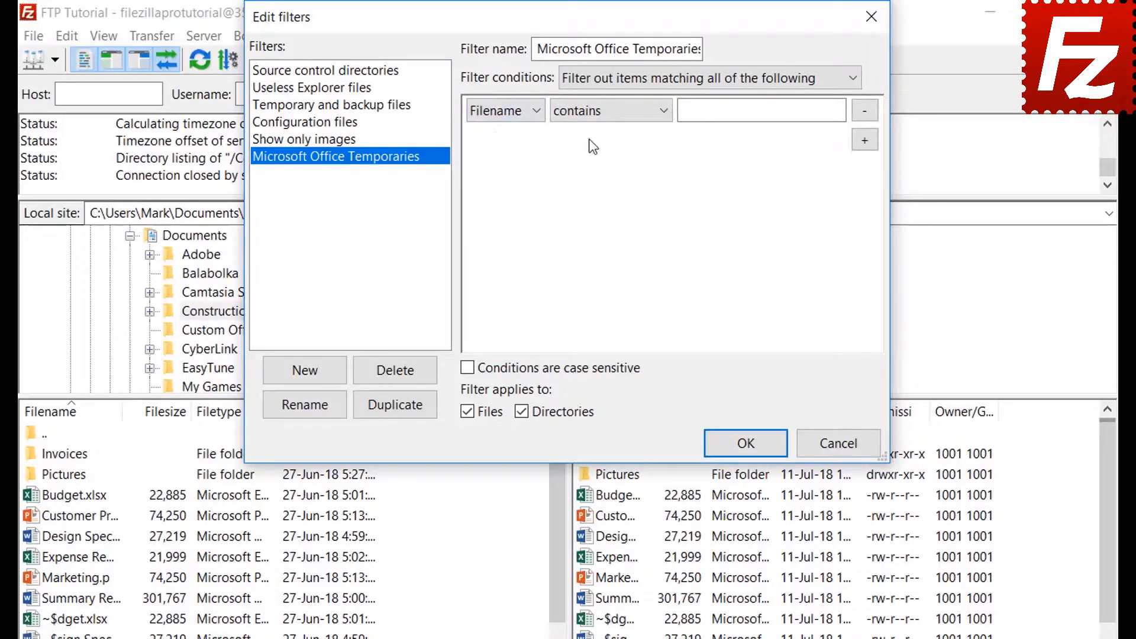
click(595, 123)
click(596, 162)
click(704, 114)
text(~)
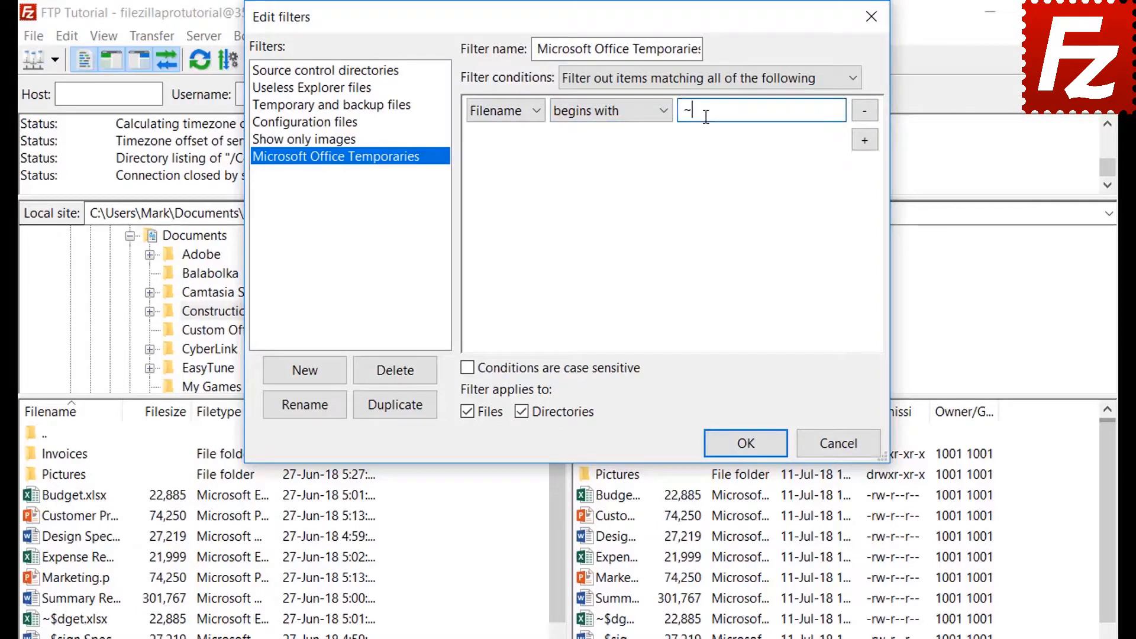
text($)
click(521, 412)
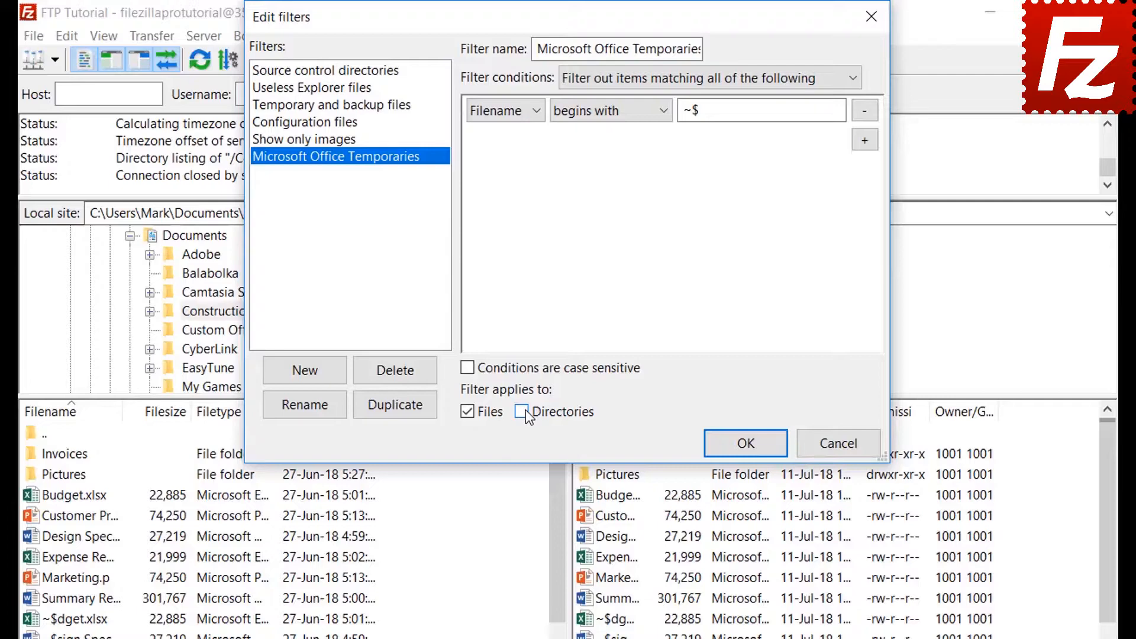
click(746, 446)
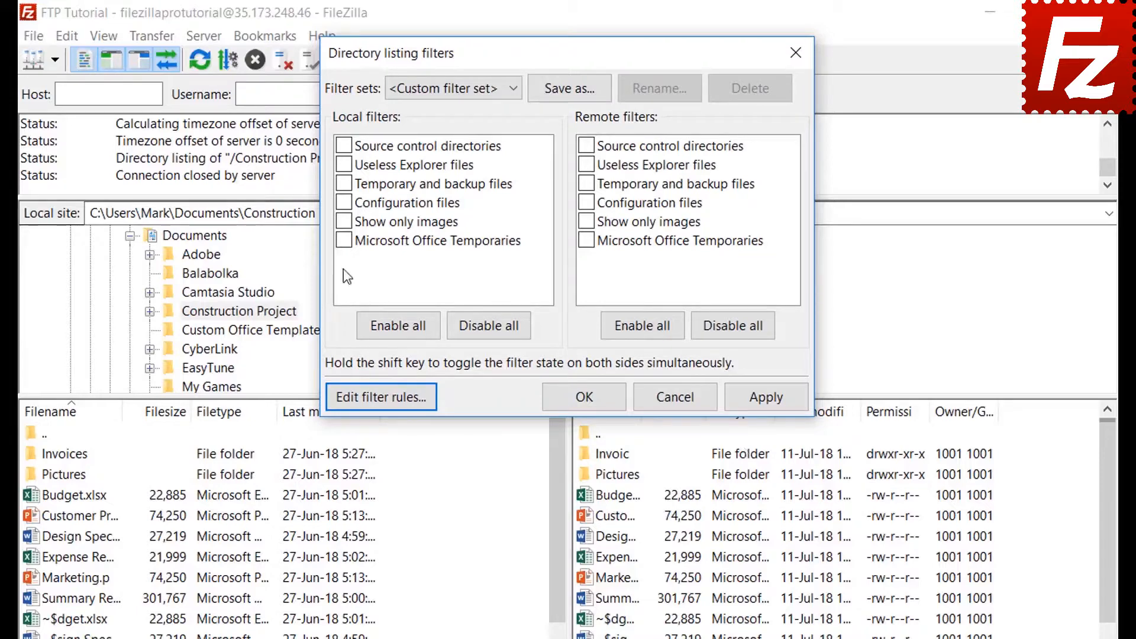
- Apply the Microsoft Office Temporaries filter to the local listing and turn it off again
click(345, 240)
click(765, 397)
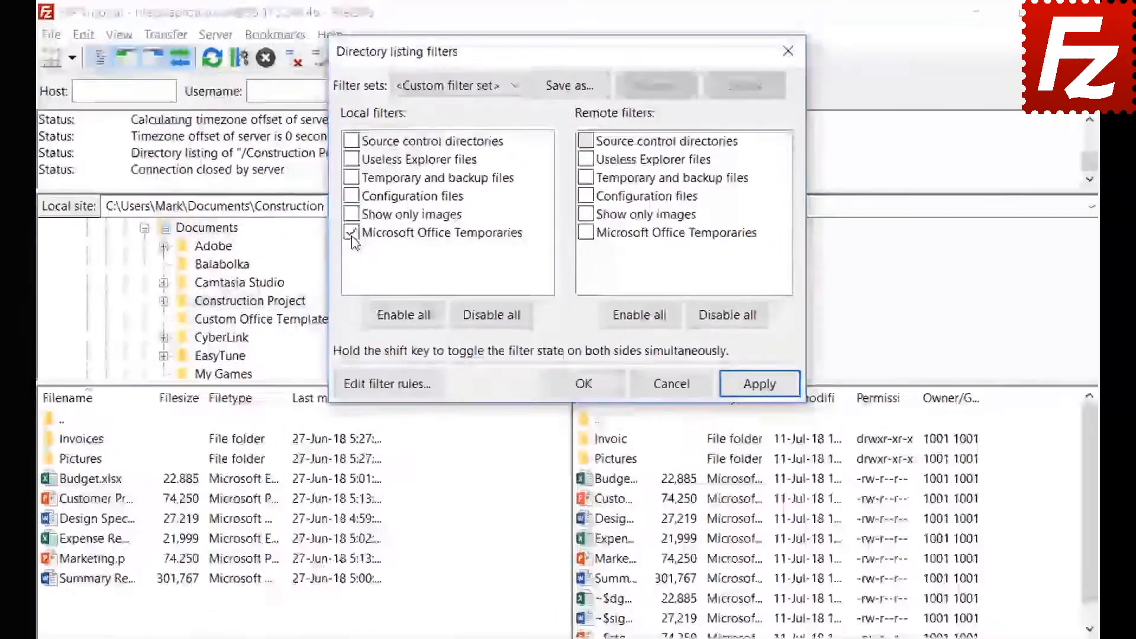
click(394, 187)
click(760, 385)
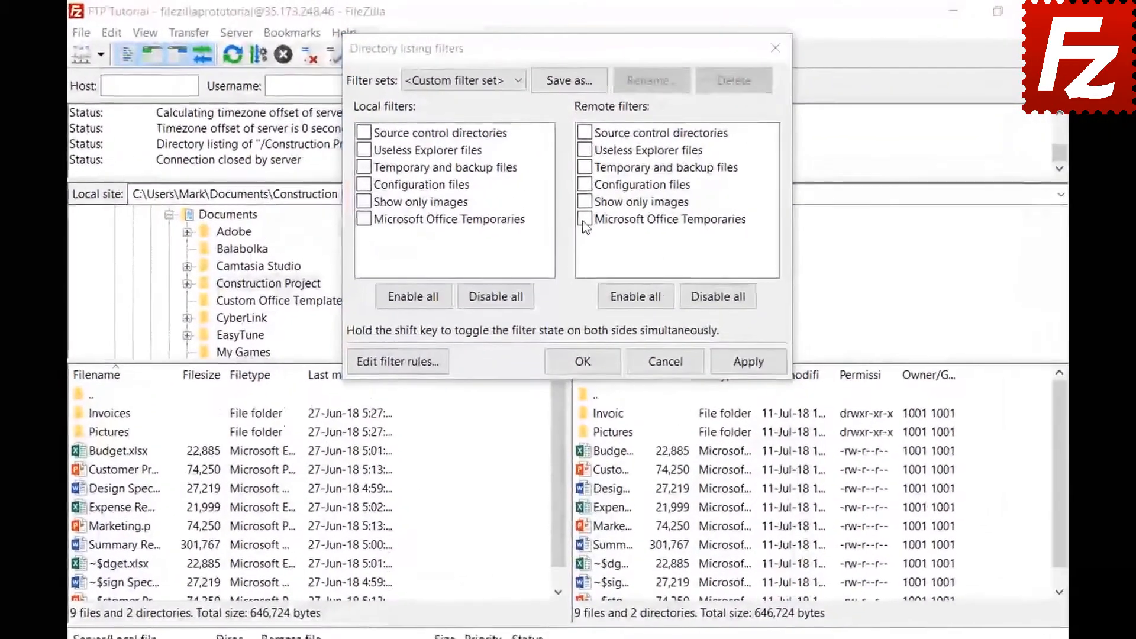
- Apply the Microsoft Office Temporaries filter to the remote listing and save the filter set as "Project"
click(582, 186)
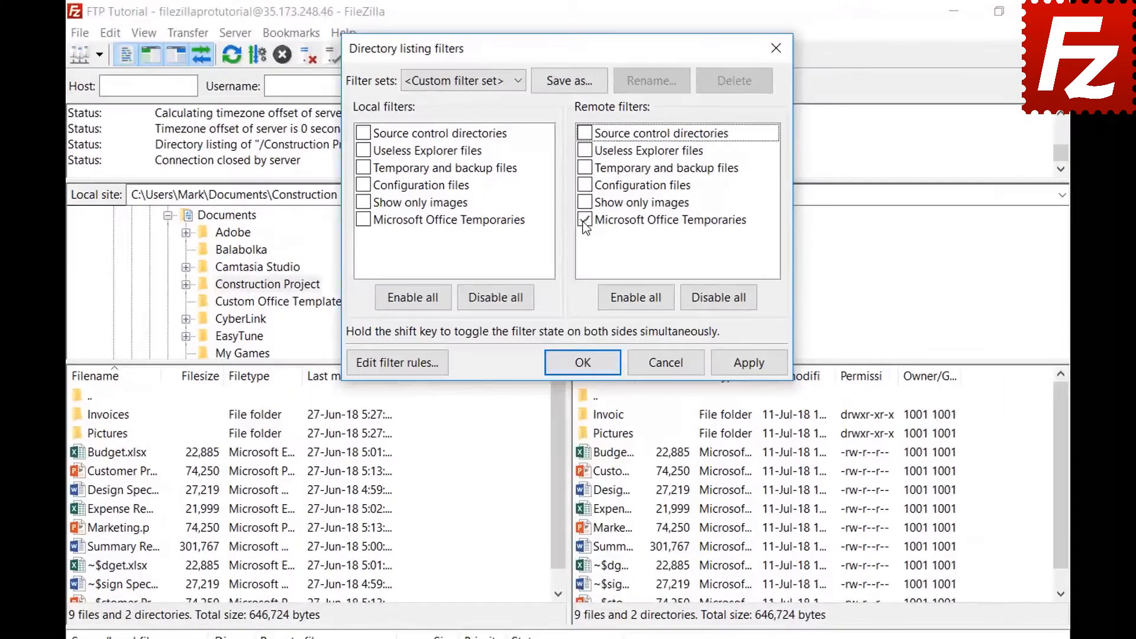
click(748, 366)
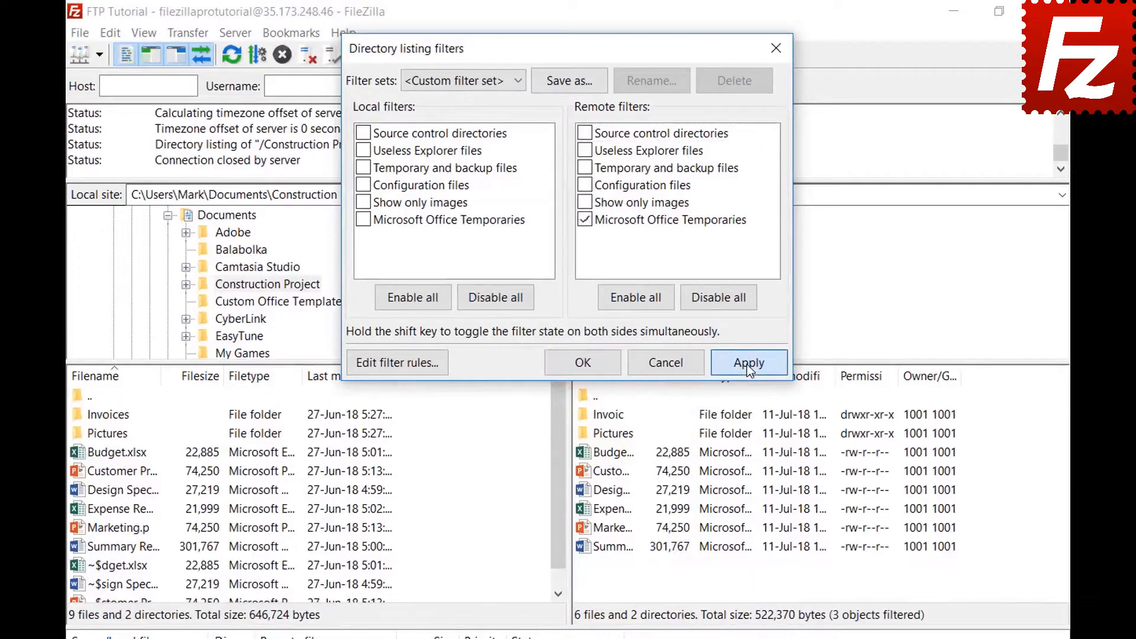
click(569, 79)
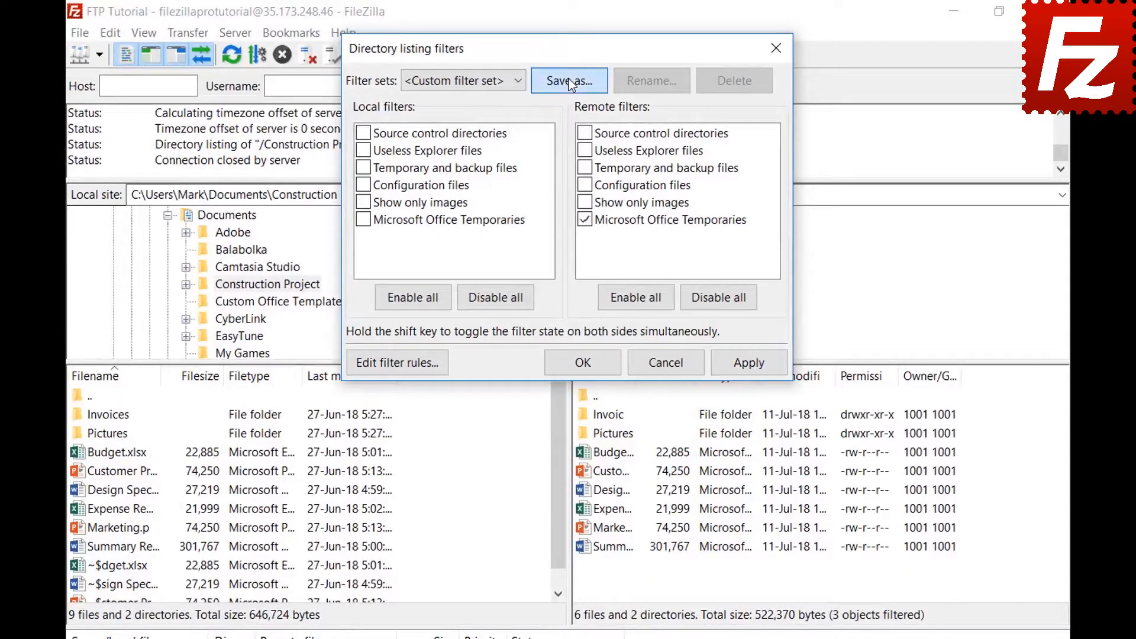
text(Project)
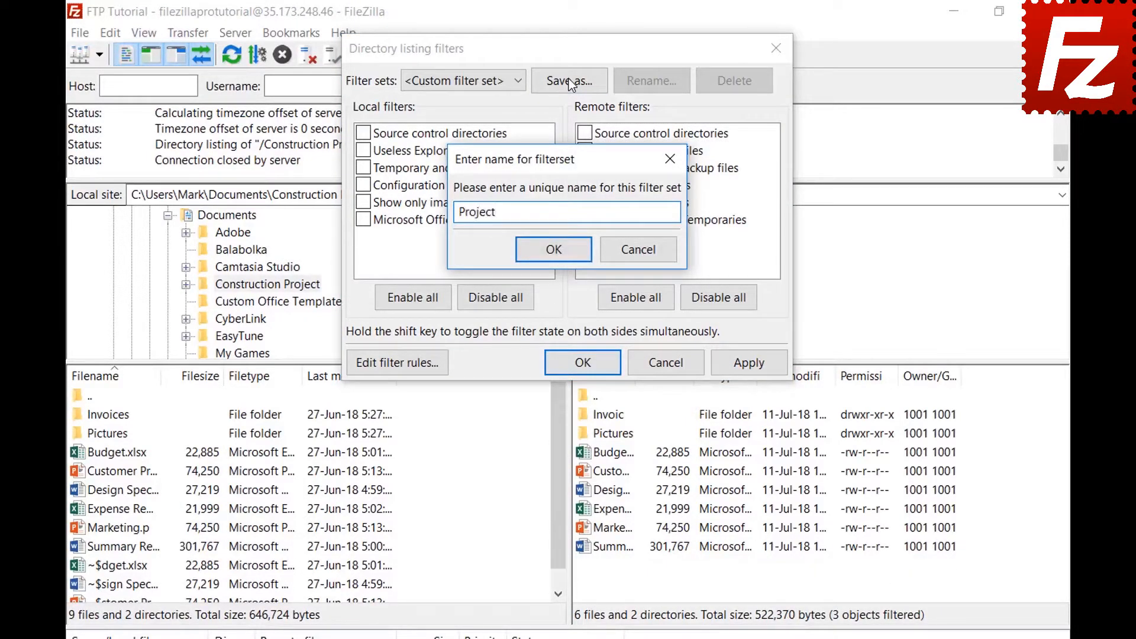
click(553, 249)
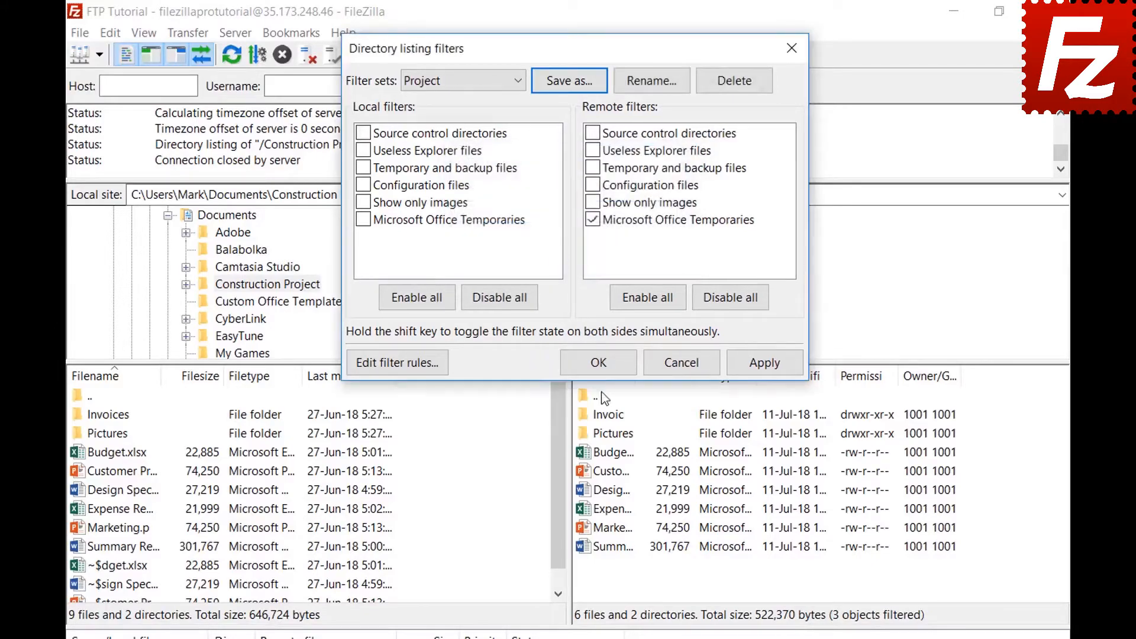
click(604, 365)
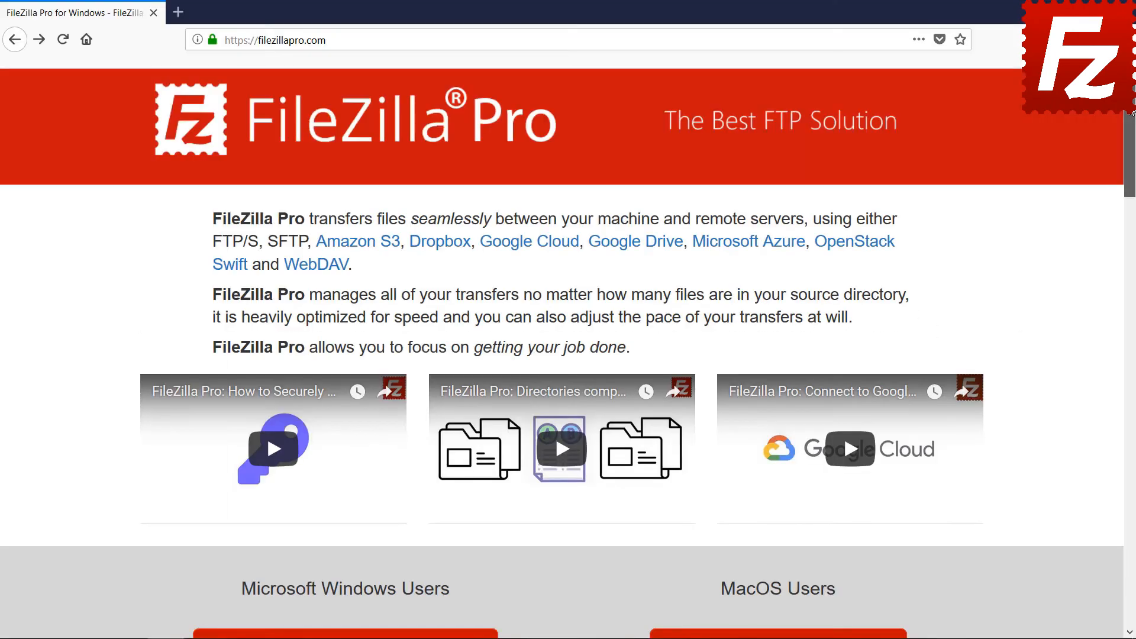
- In the browser, open the checkout page for FileZilla Pro for Windows from filezillapro.com and view its payment options
scroll(1129, 170, down, 5)
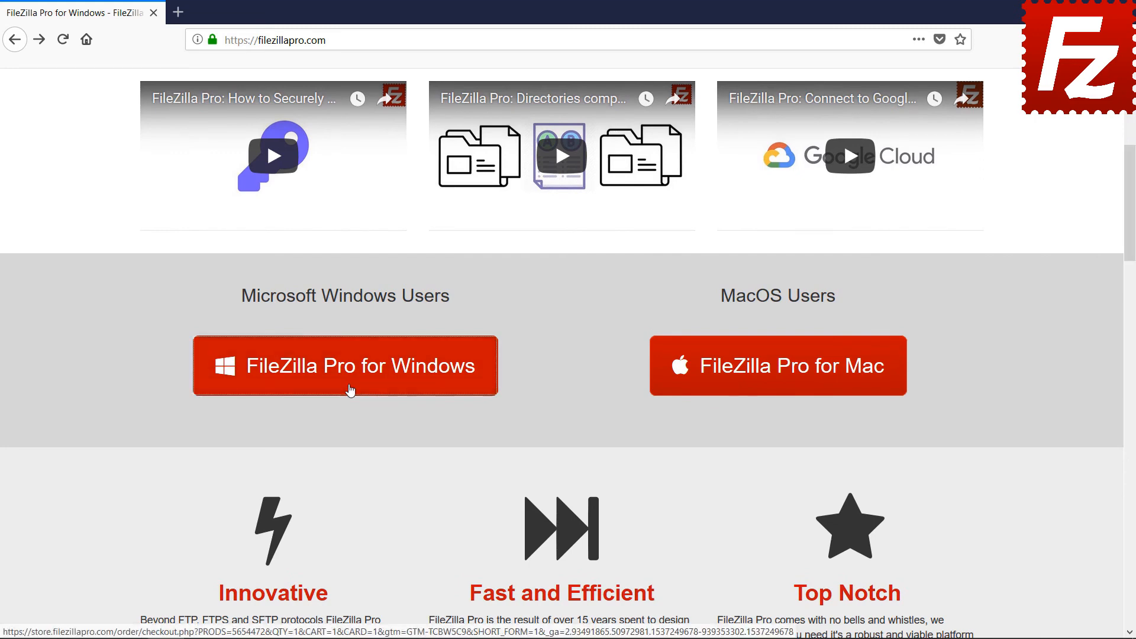
click(351, 390)
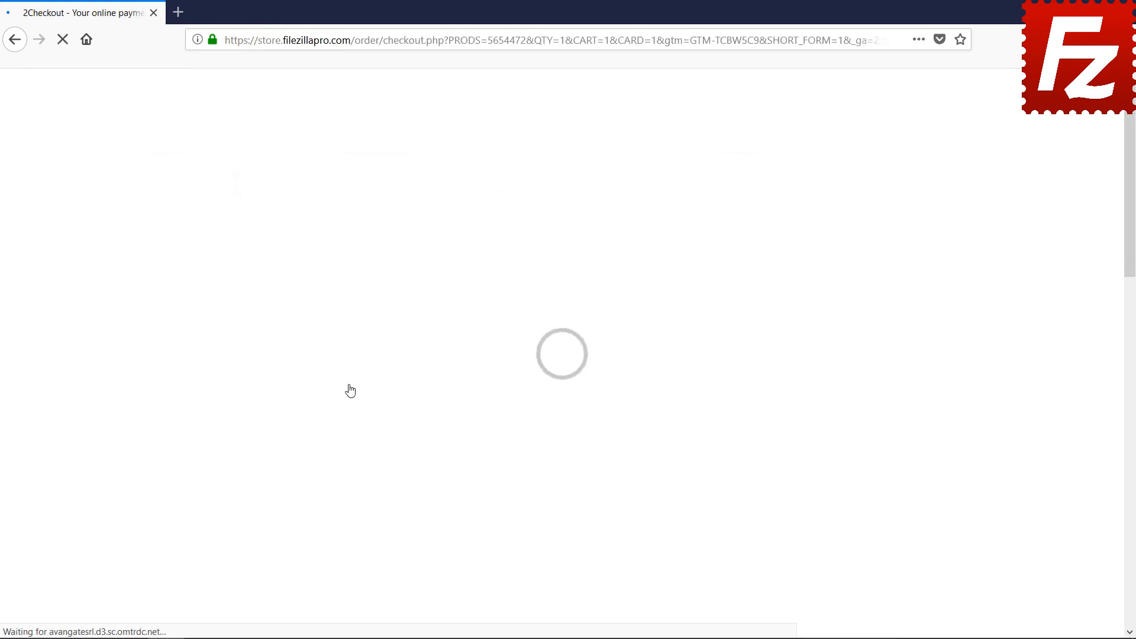
drag(1130, 176, 1133, 407)
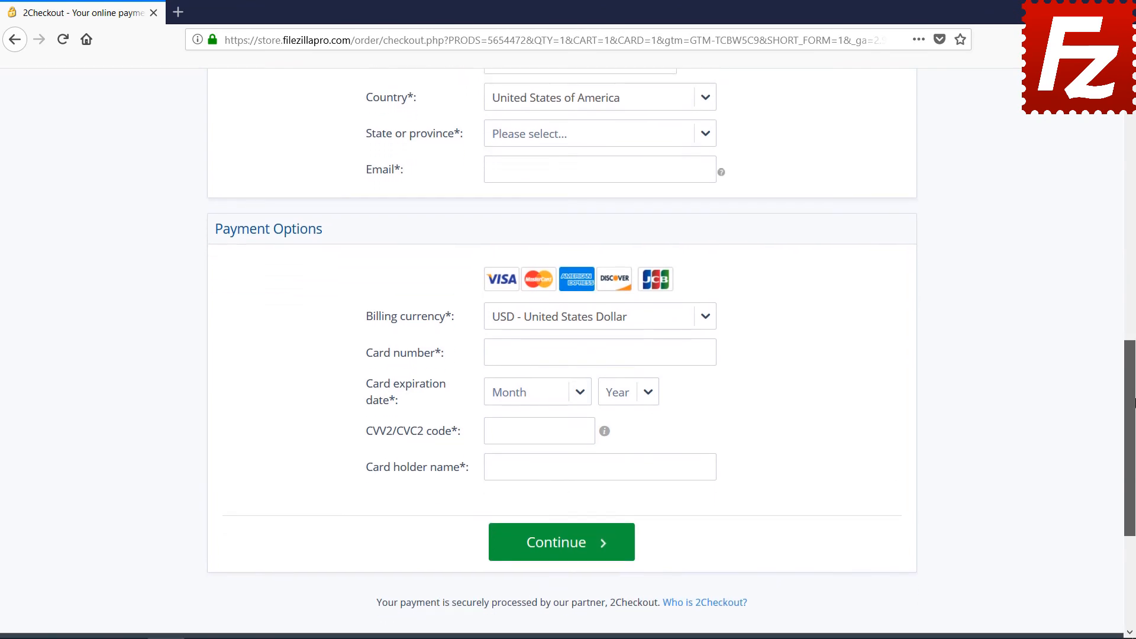